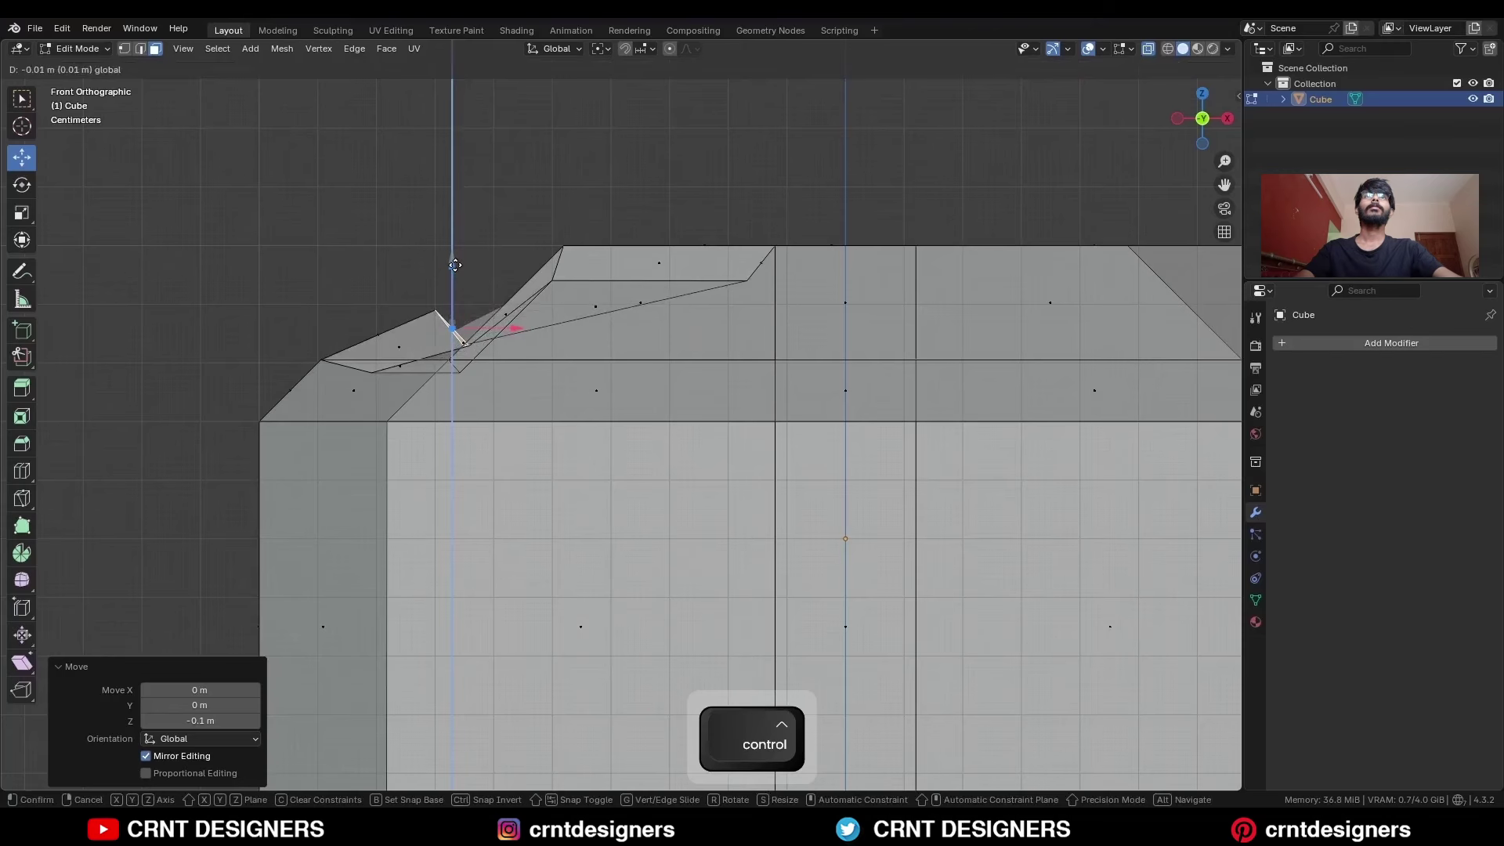
- Lower the selected sloped face slightly along Z and dissolve the edge crossing the recessed floor near its corner
ctrl+drag(455, 269, 455, 264)
ctrl+middle_drag(470, 262, 486, 321)
shift+middle_drag(421, 312, 583, 433)
key(1)
key(2)
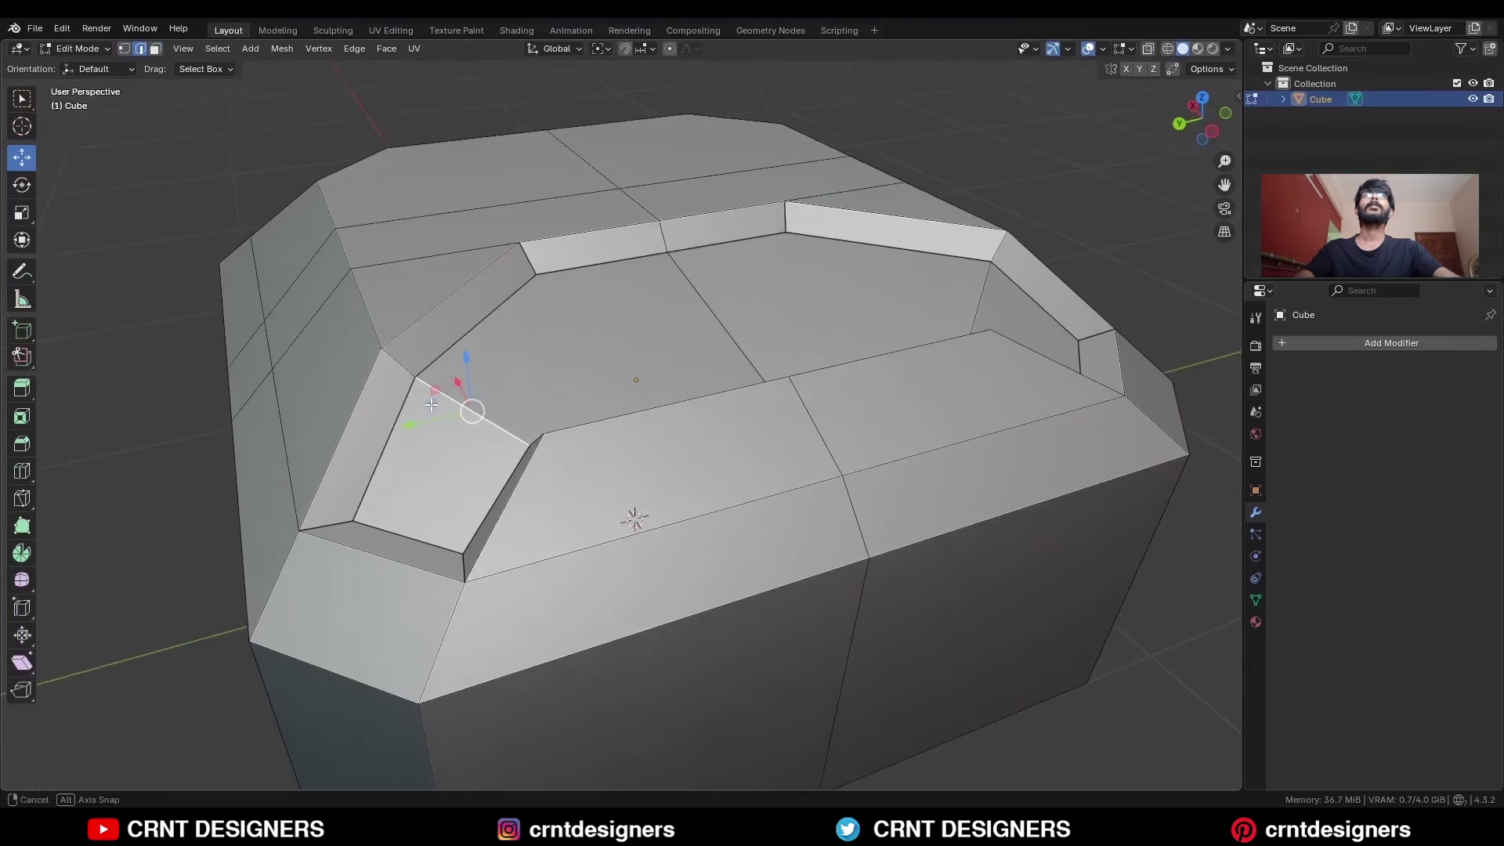
key(ctrl+x)
- Level the recess's selected wall-base vertices by scaling Z to 0, working in back view, and lower them slightly along Z
middle_drag(462, 379, 494, 306)
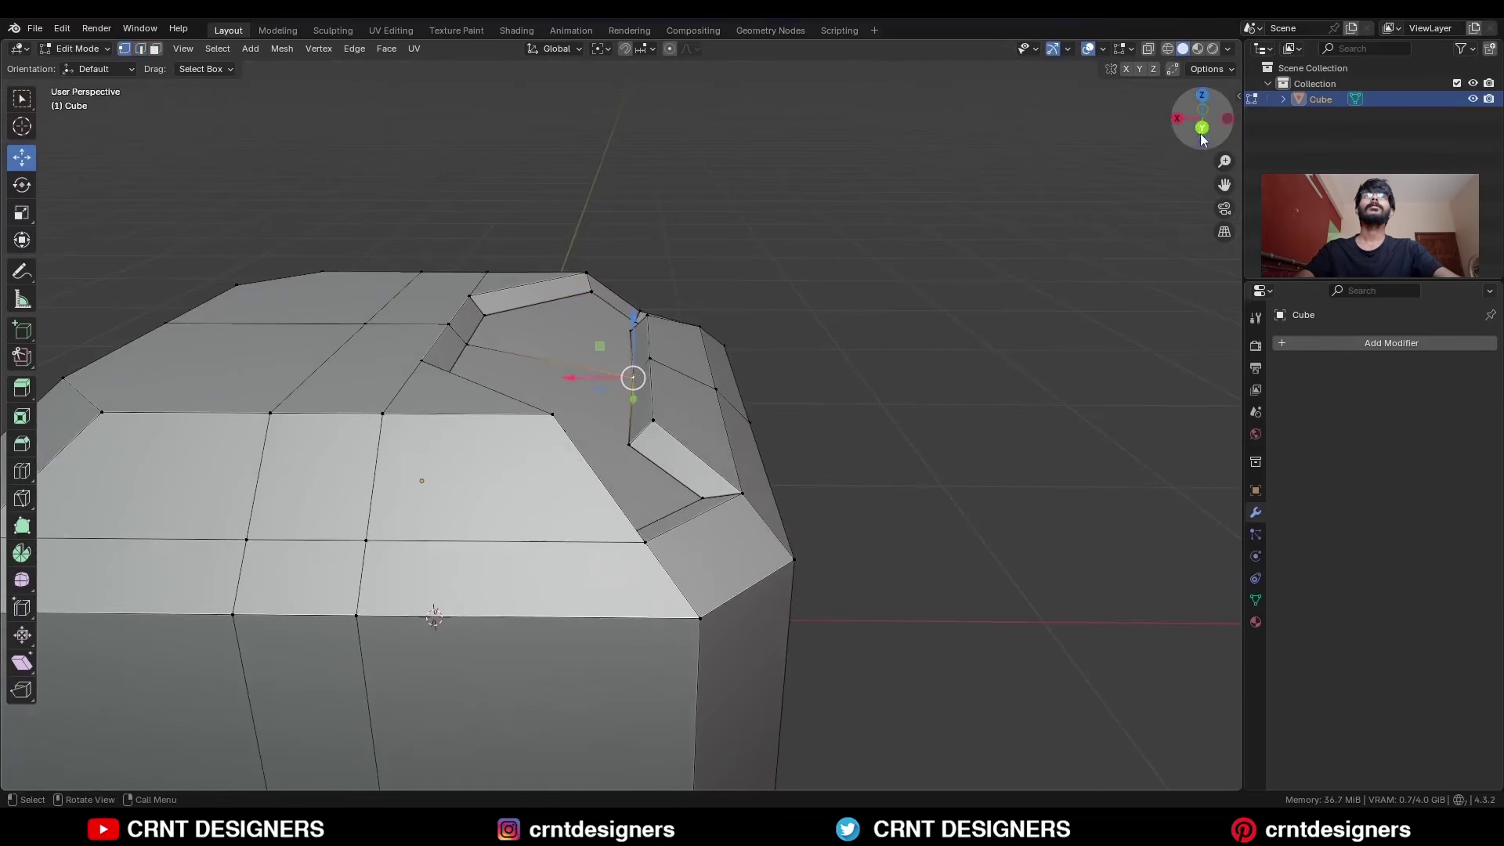
click(1202, 132)
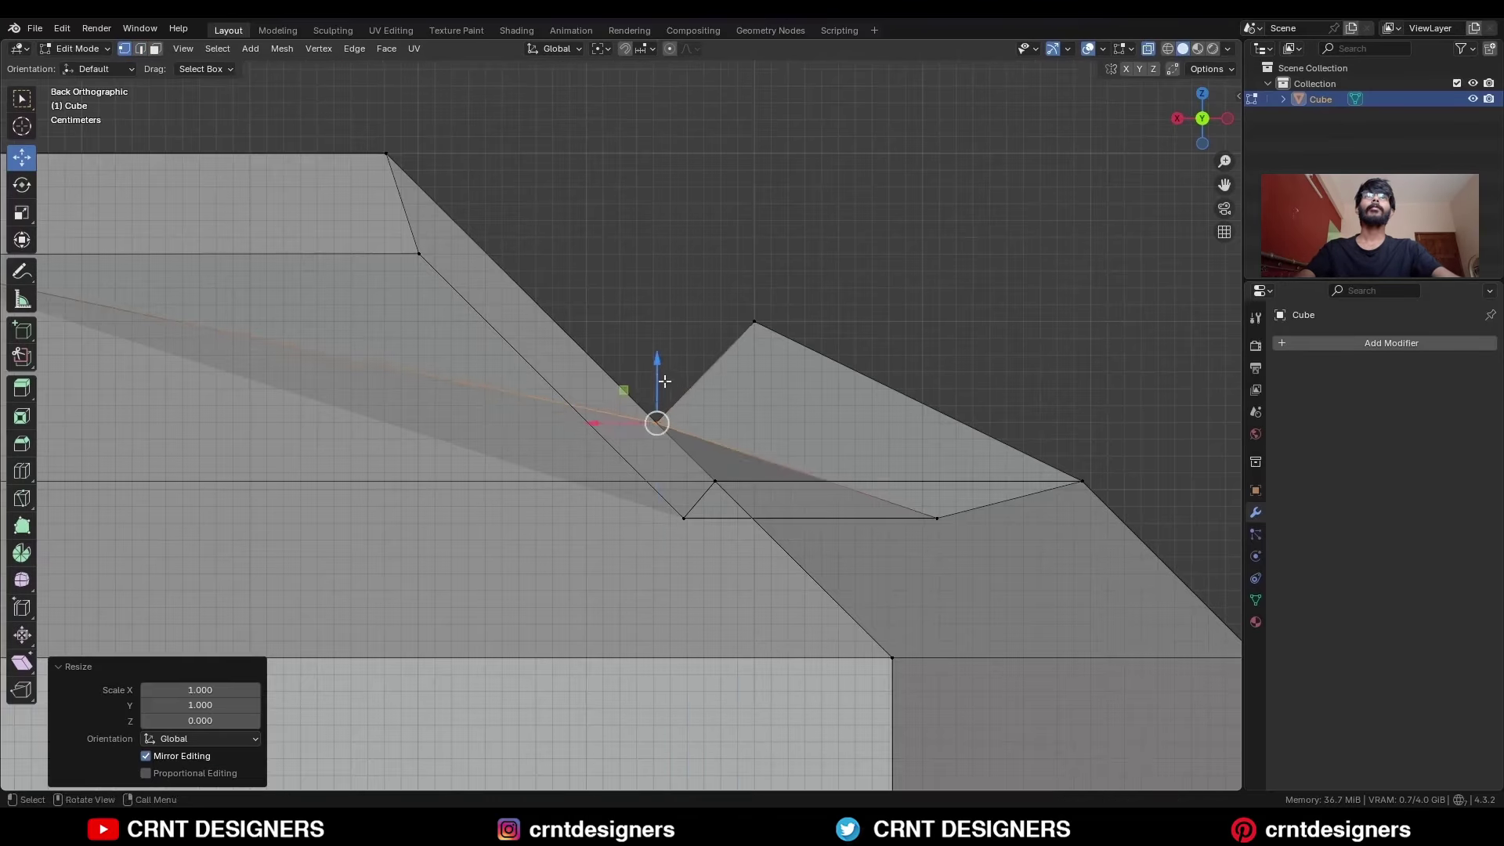
mouse_move(657, 396)
ctrl+mouse_down()
mouse_move(665, 412)
mouse_move(657, 395)
ctrl+mouse_up()
scroll(756, 433, down, 3)
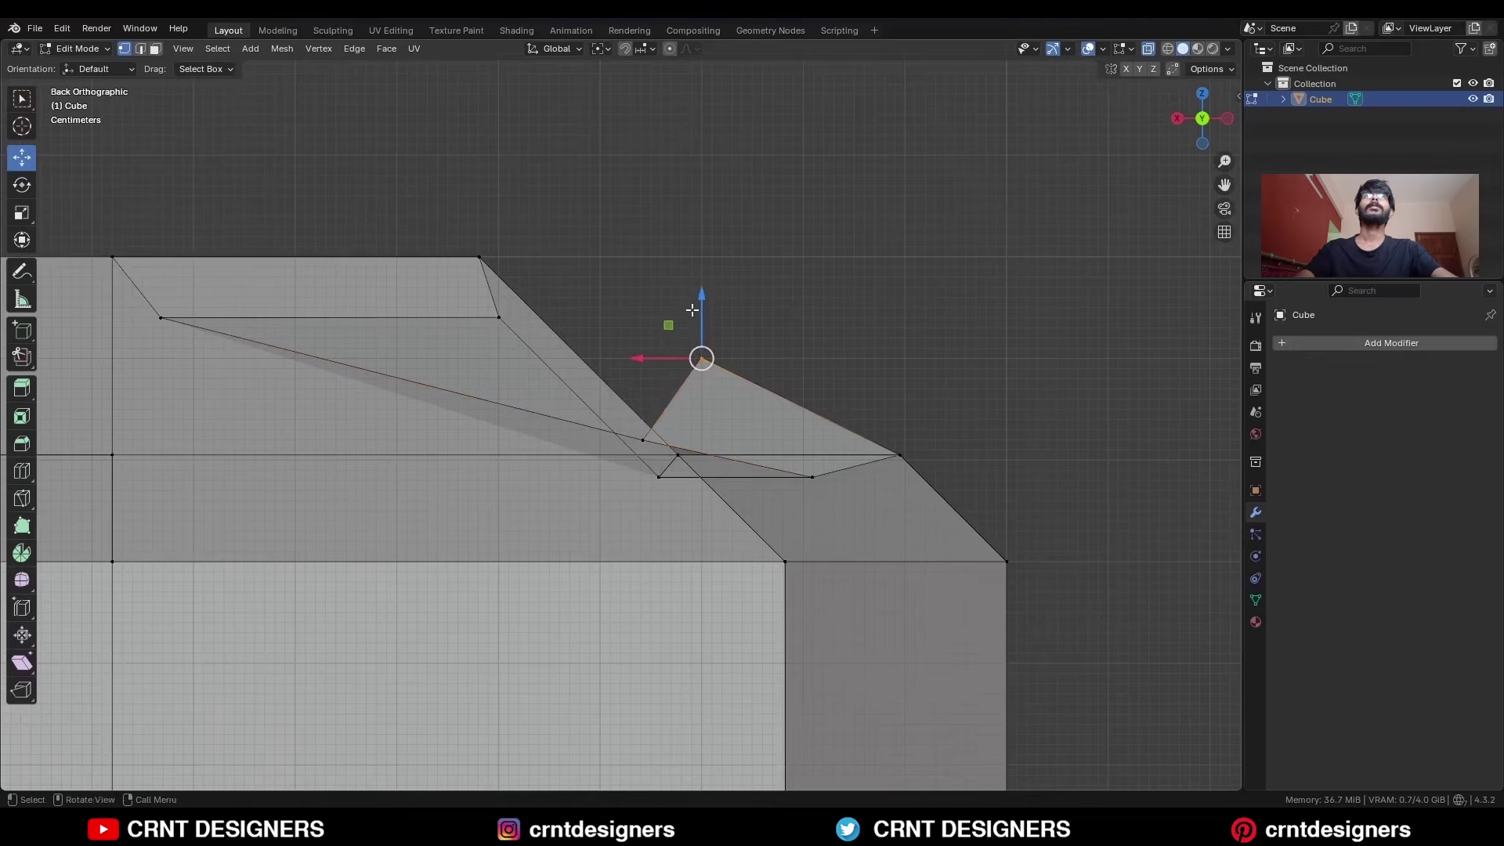
- Try lowering the recess's raised rim vertices by about 0.03 m along Z, and undo that move
ctrl+drag(701, 315, 697, 348)
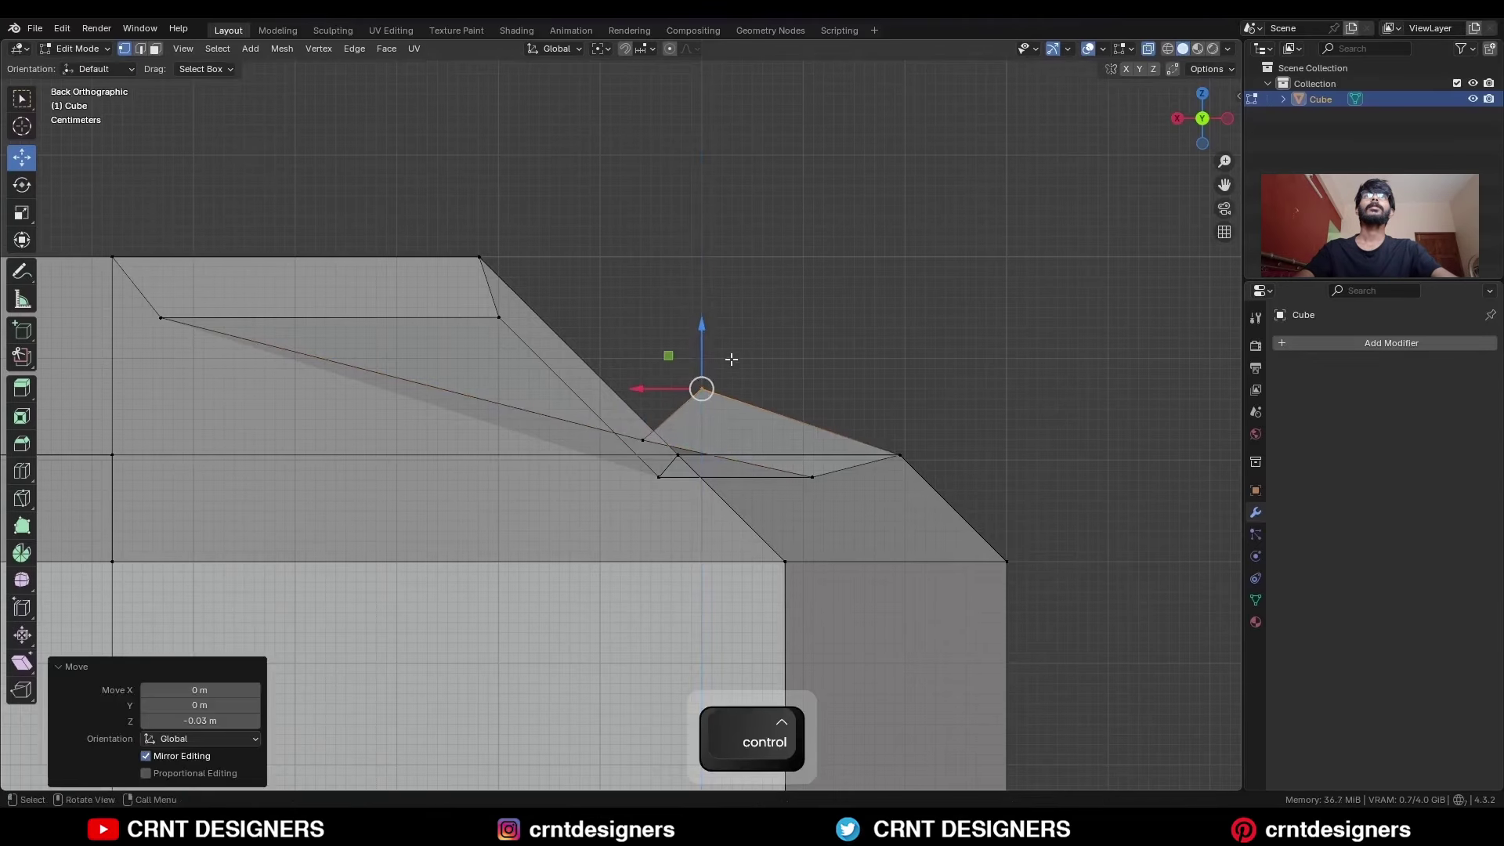
key(ctrl+z)
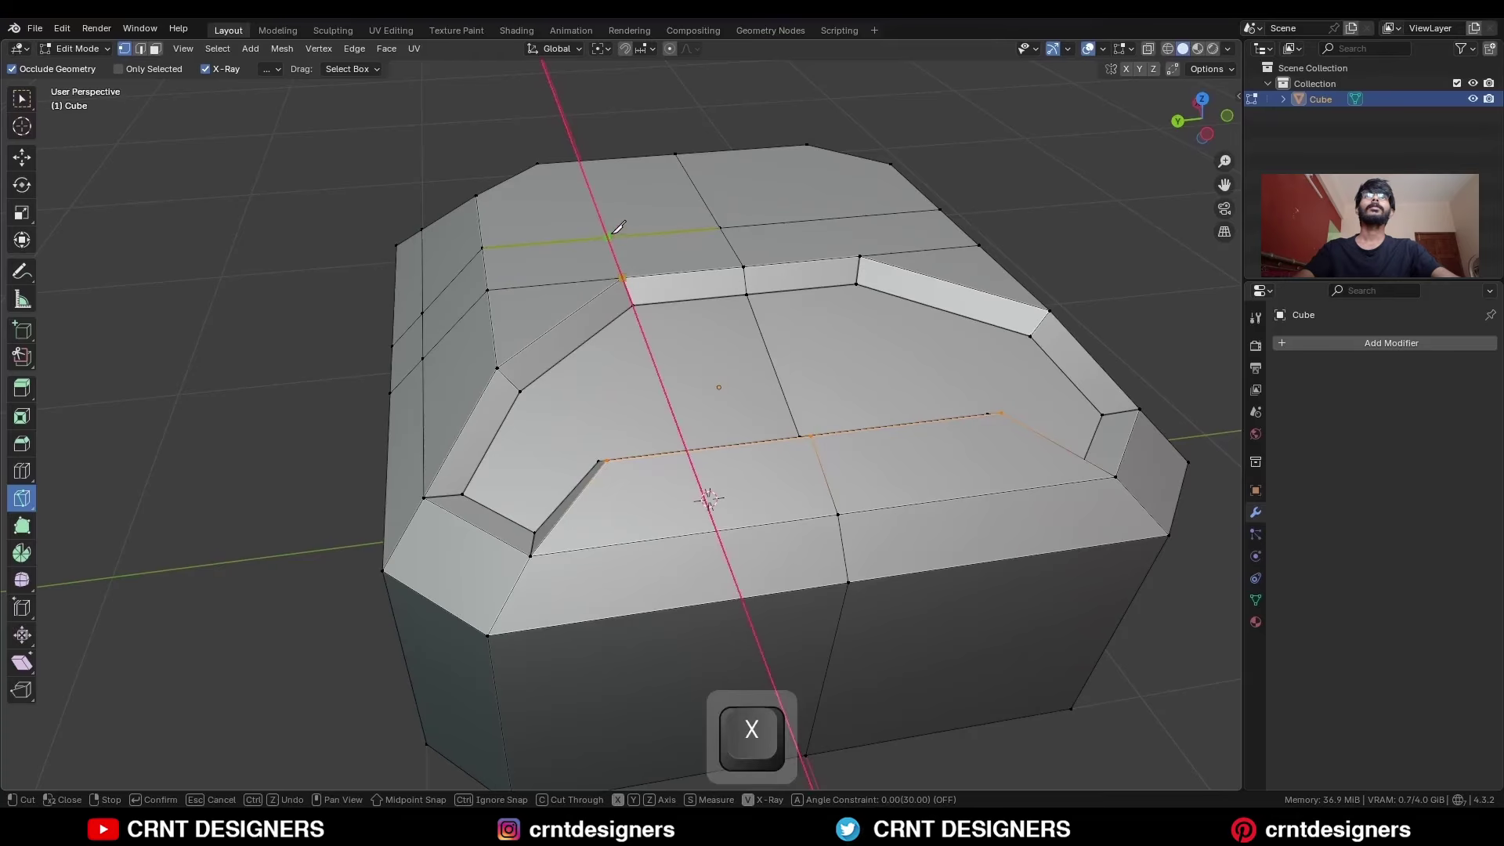
- Knife-cut along X from the recess's upper corner to the neighbouring edge line and dissolve the surplus edges beside the recess
key(space)
shift+middle_drag(554, 335, 648, 337)
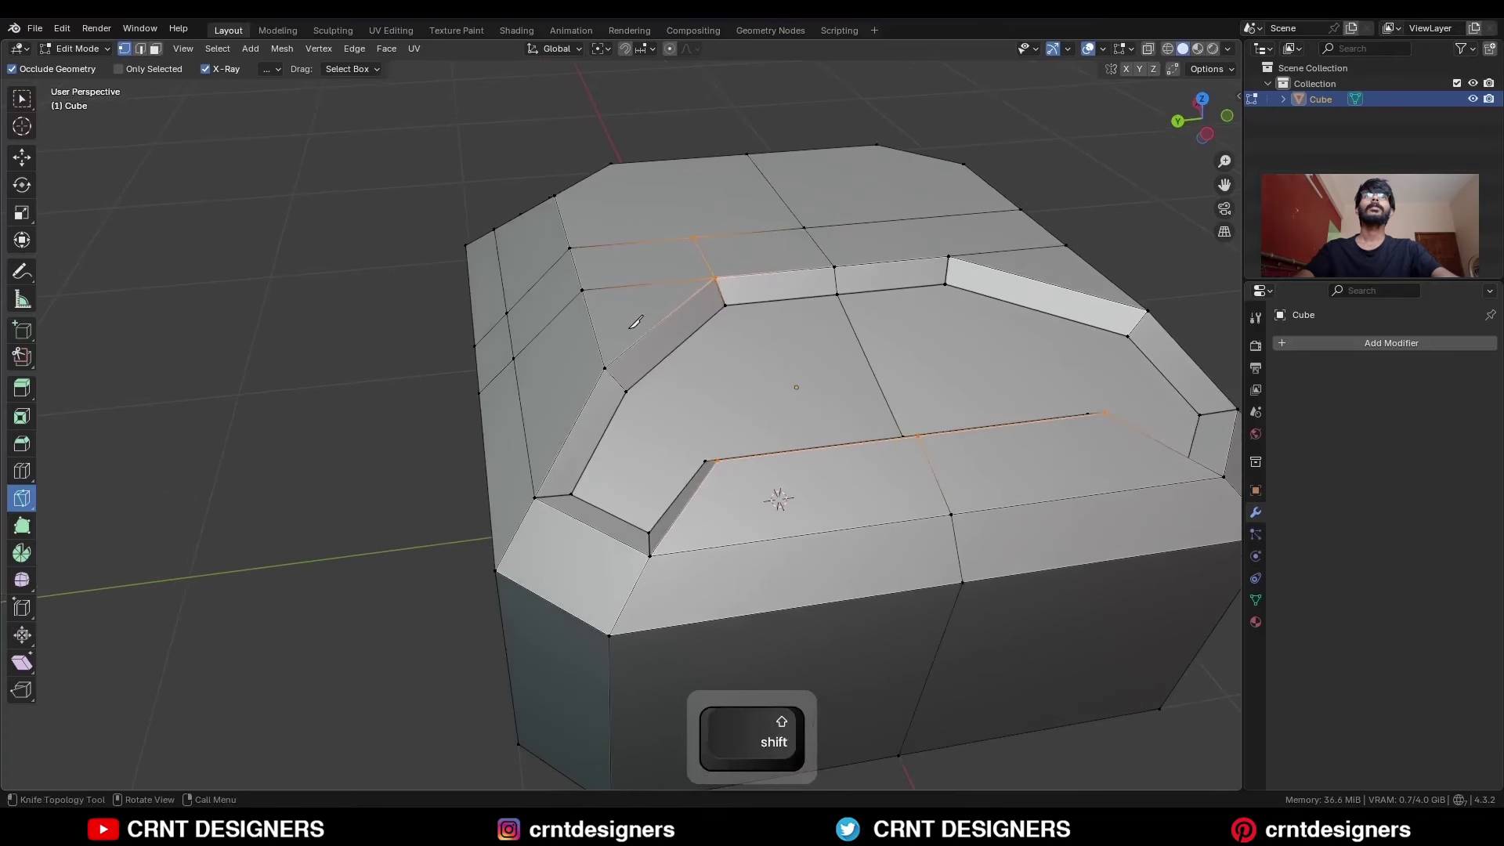
key(c)
key(ctrl+x)
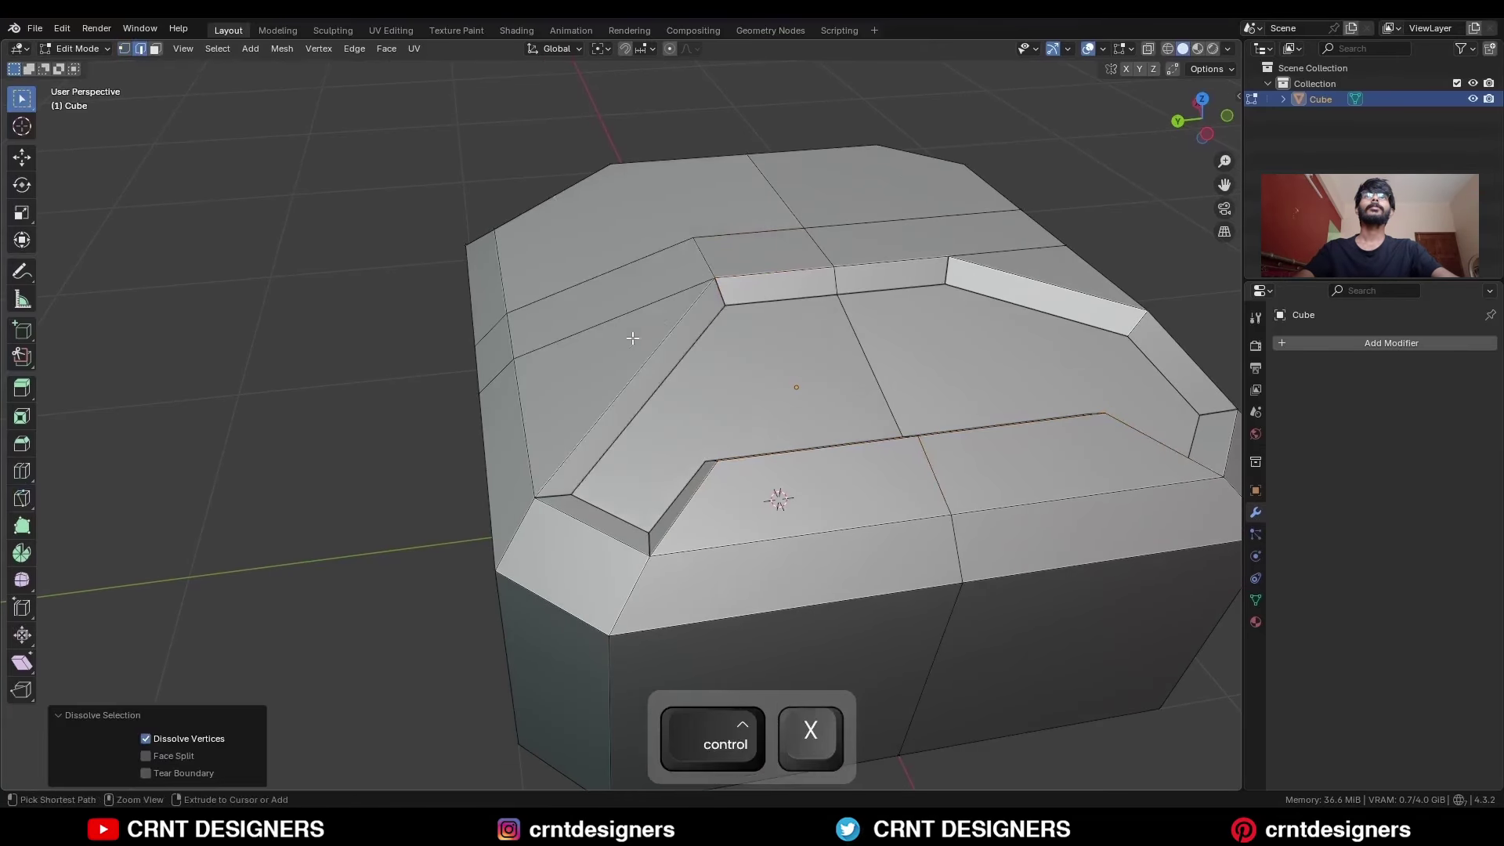
middle_drag(635, 336, 720, 373)
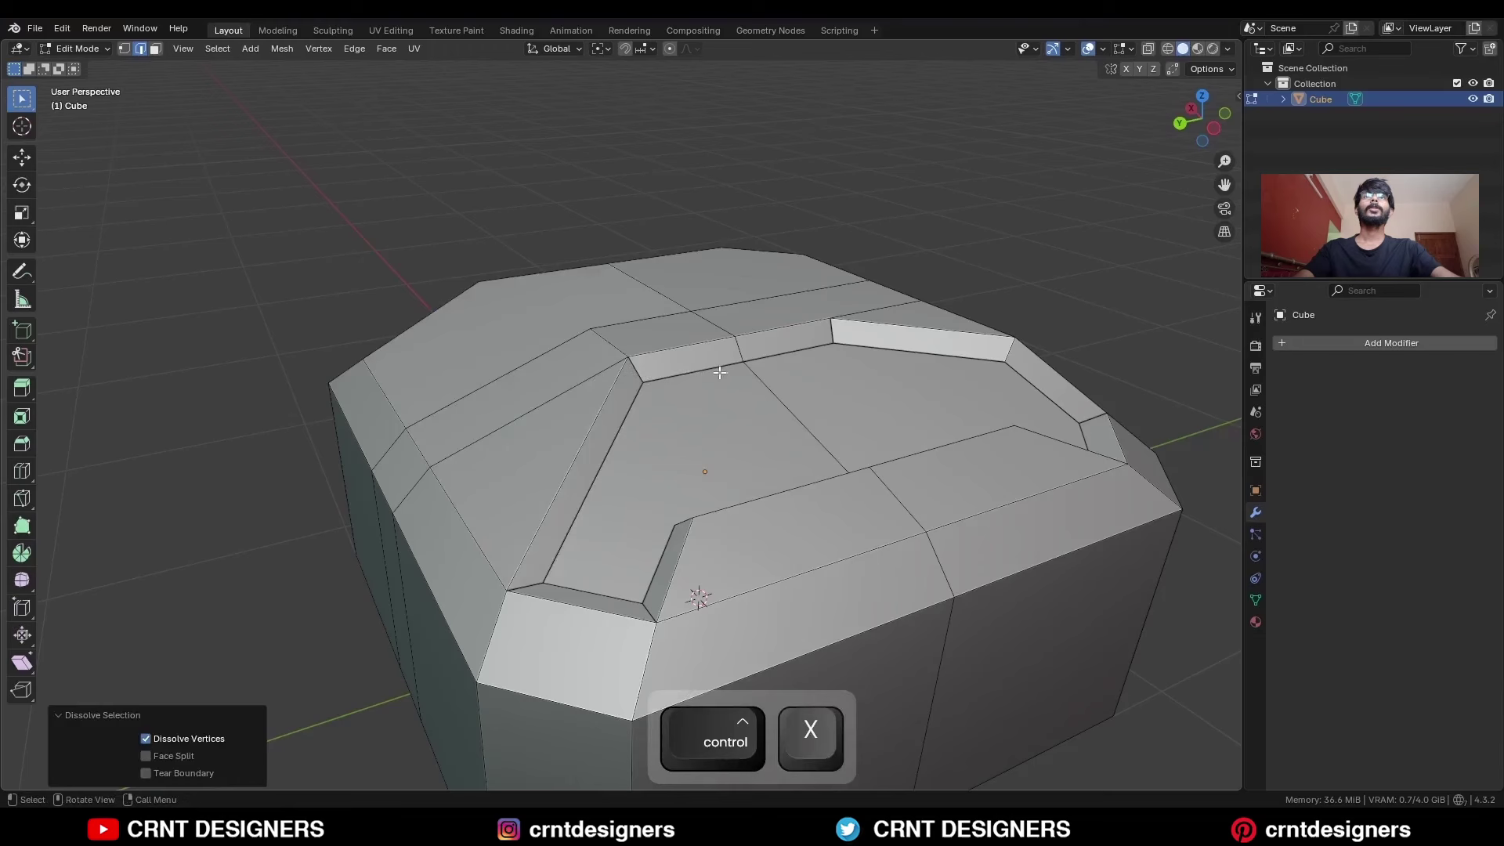
- Symmetrize the whole mesh from +Y to -Y and clear the selection
key(a)
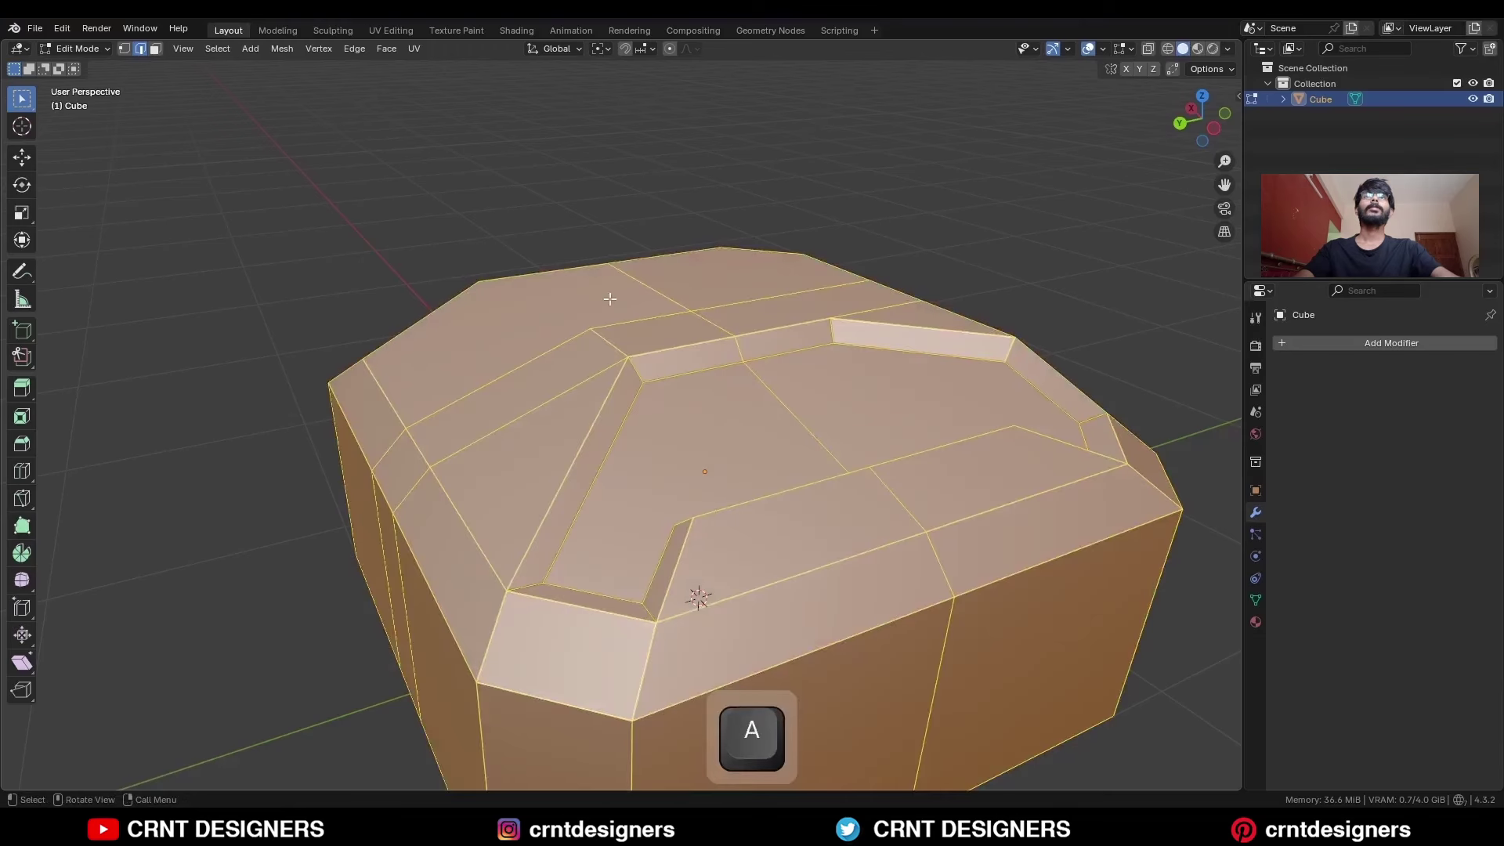
click(282, 49)
click(322, 274)
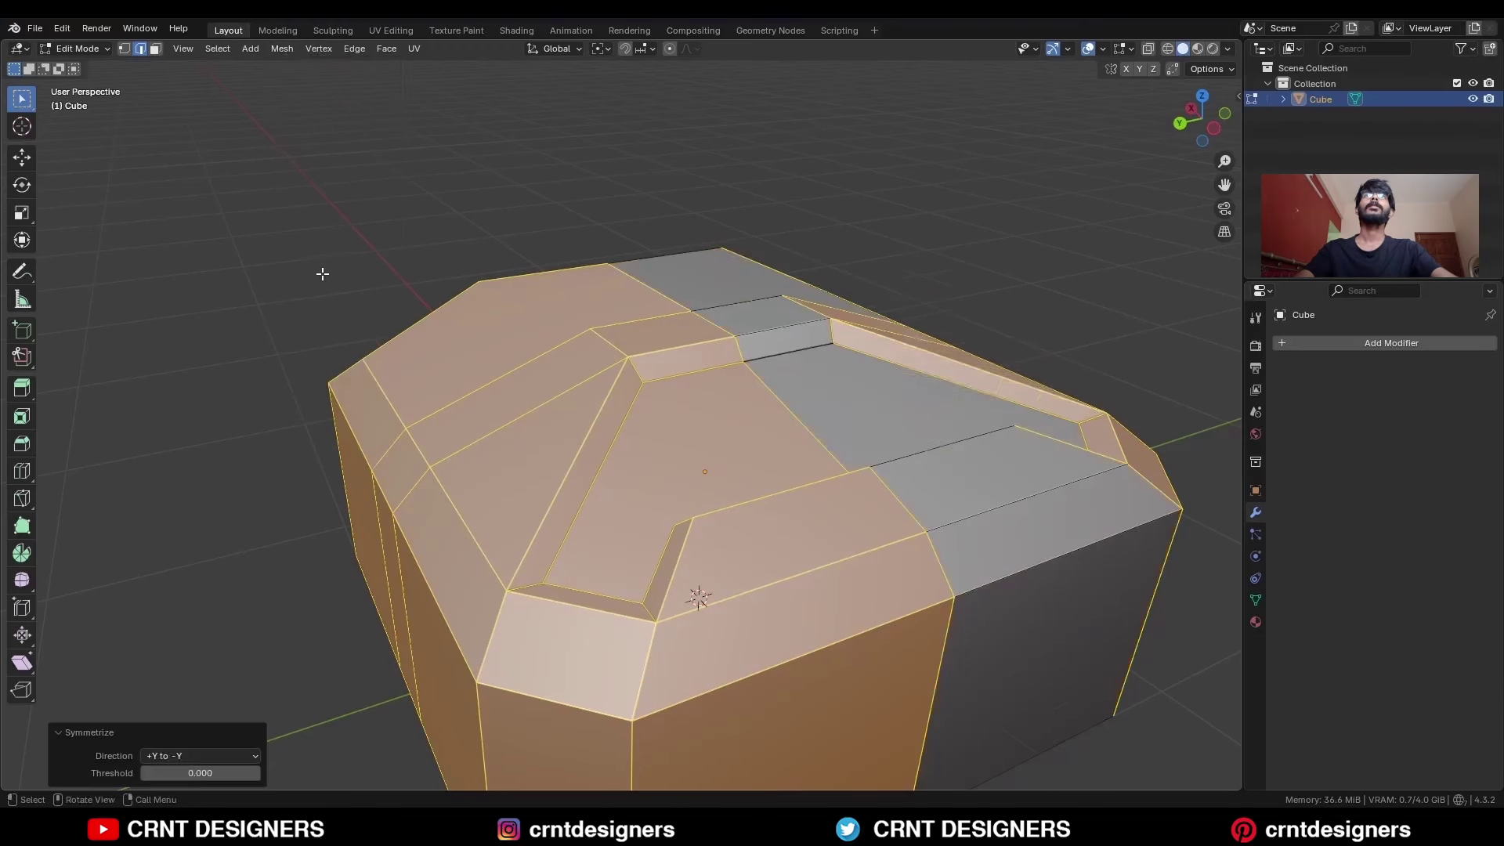
key(alt+a)
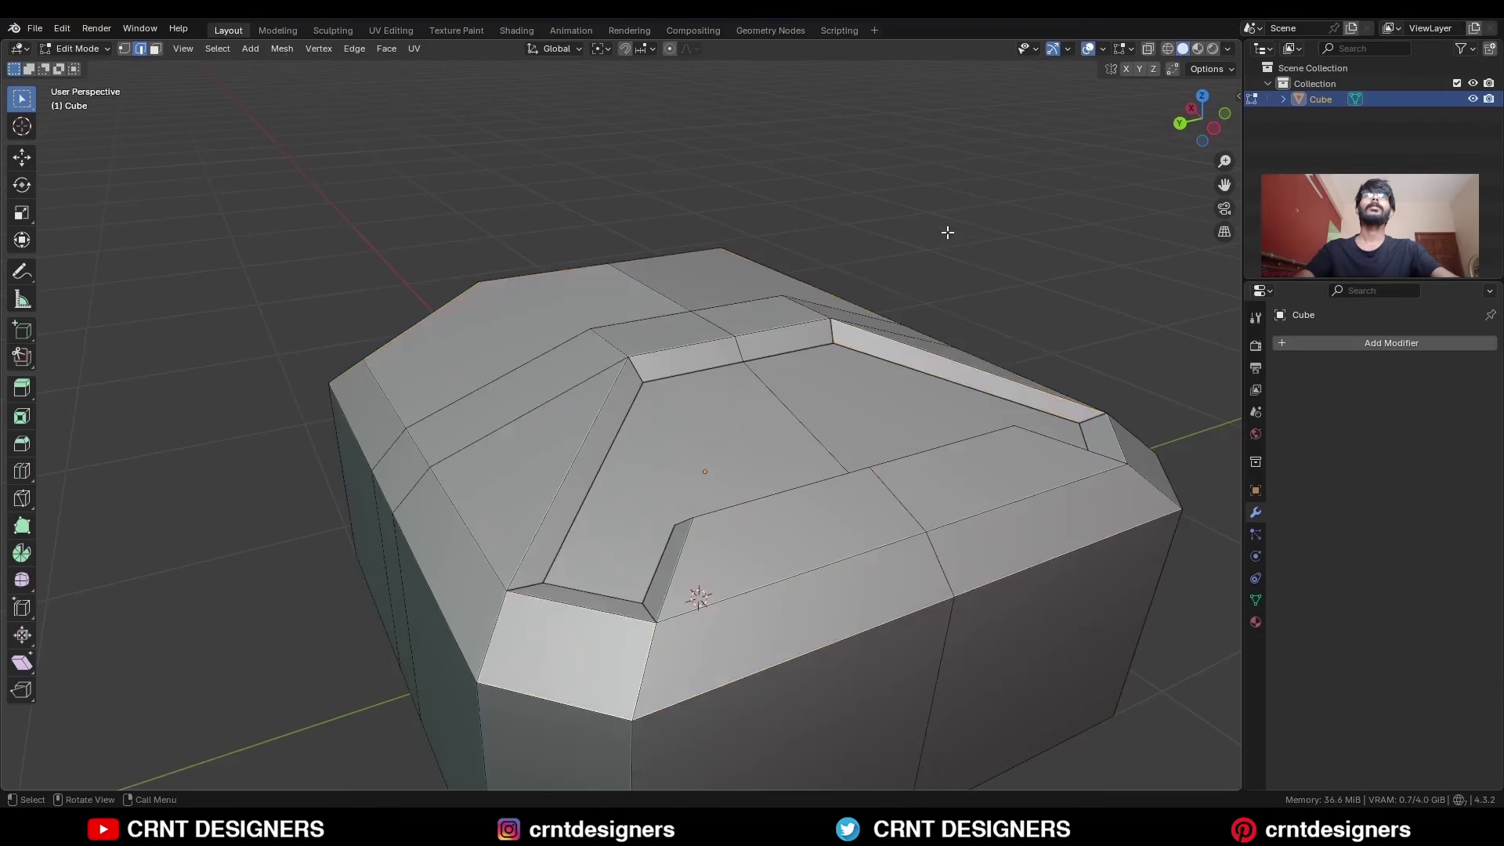
- Dissolve the centre edge loop running across the block's top and through the recess
middle_drag(947, 232, 909, 322)
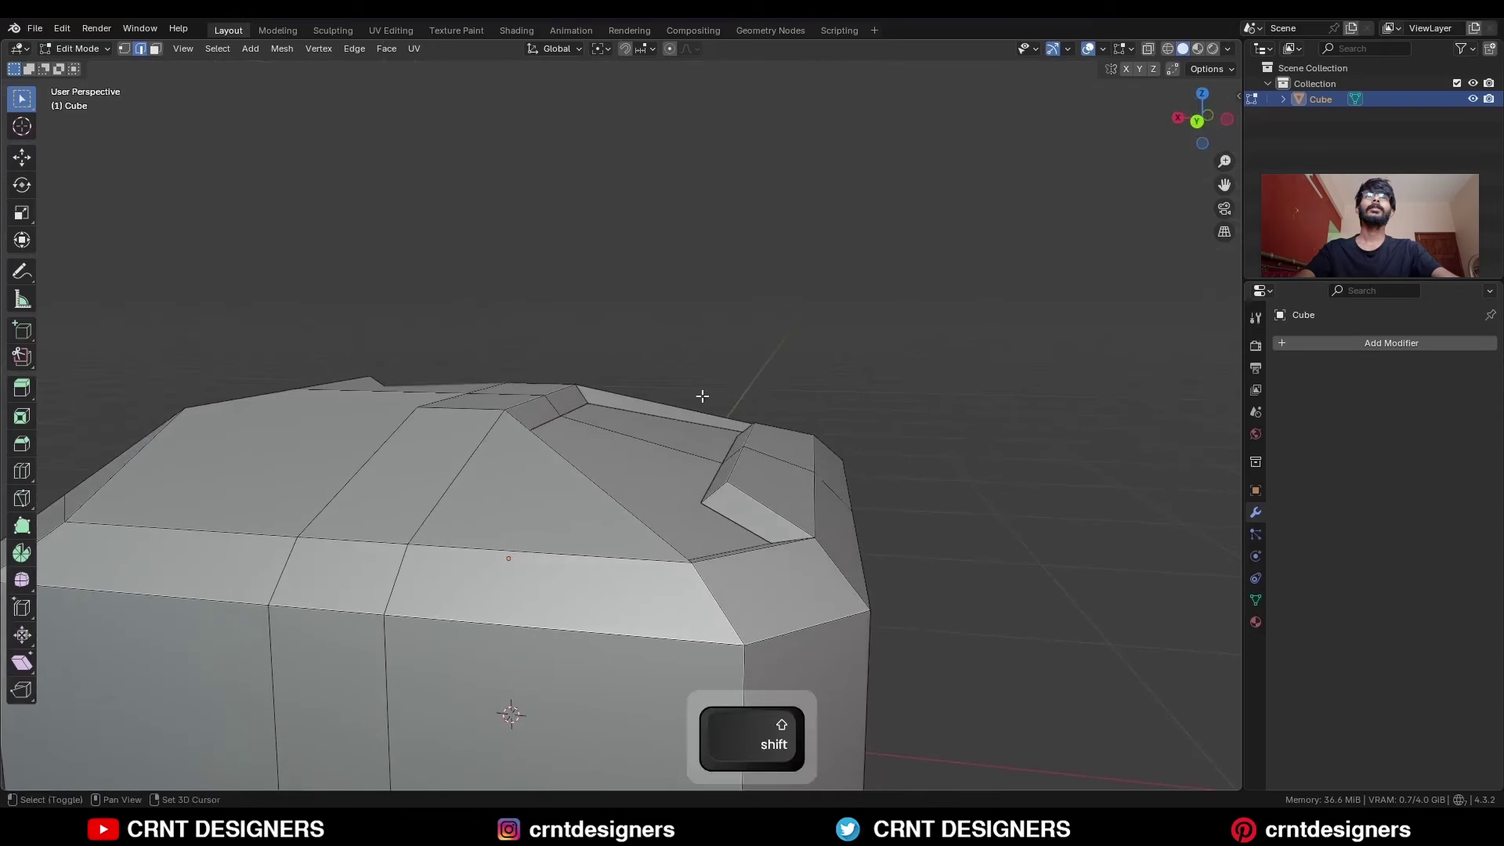
shift+click(708, 427)
middle_drag(709, 431, 647, 486)
alt+click(741, 401)
key(ctrl+x)
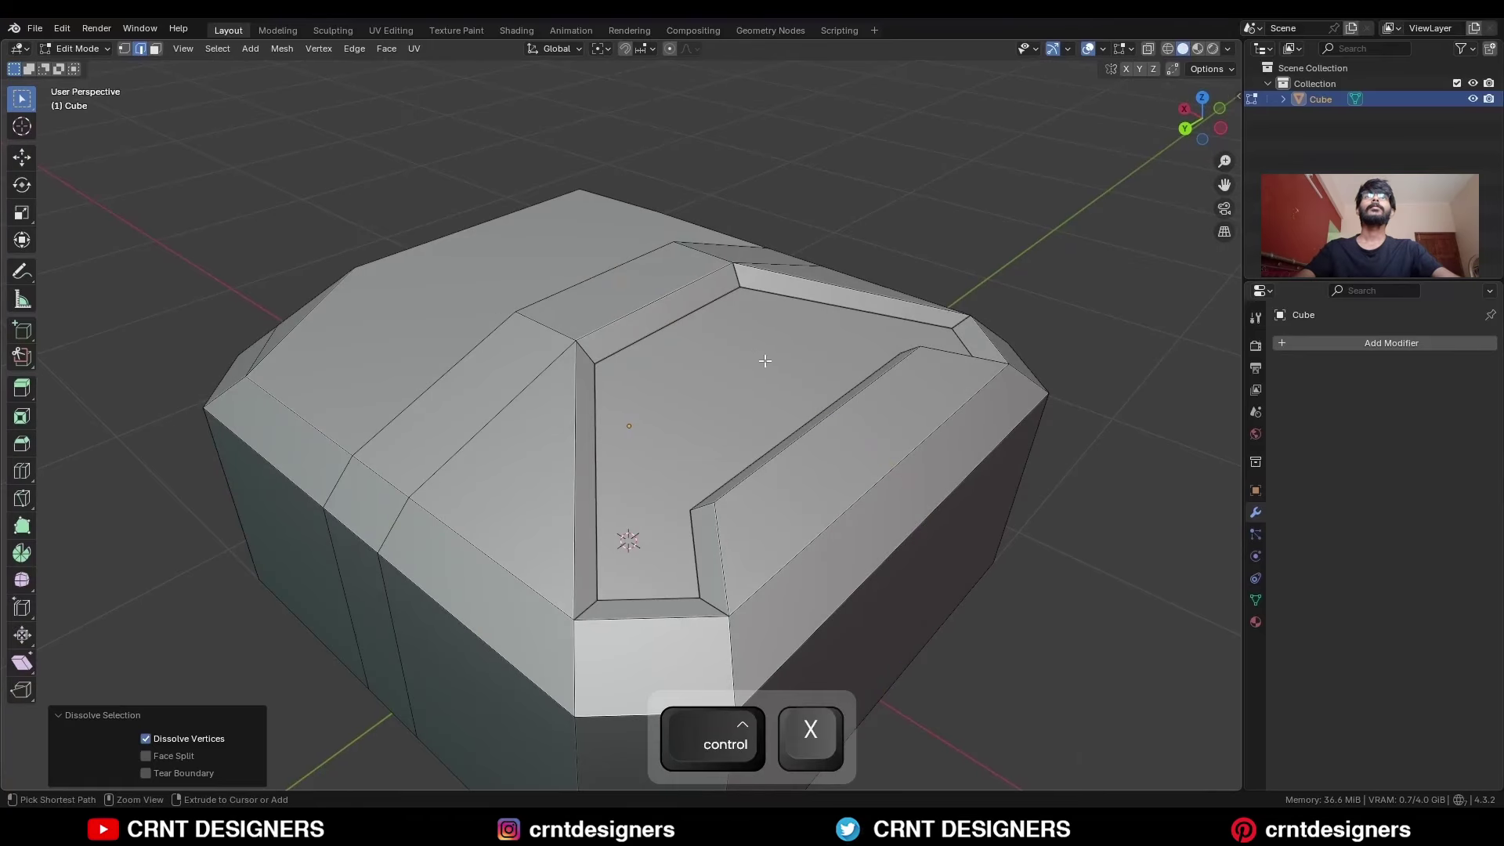
- Scale the raised centre strip and the recess wall next to it by 1.3 along global Y
middle_drag(742, 385, 728, 376)
alt+click(723, 370)
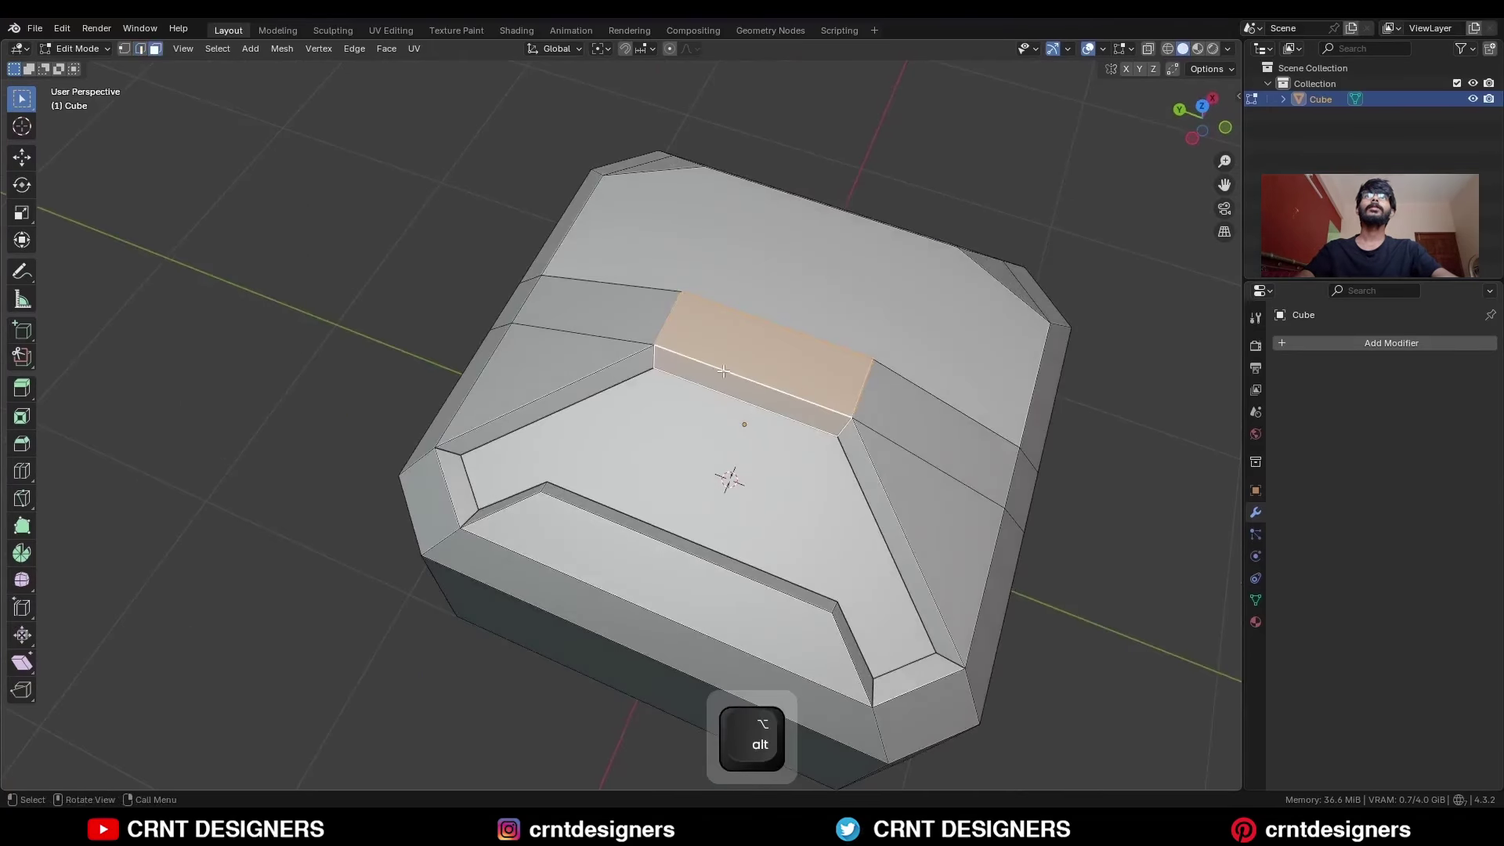
key(s)
right_click(814, 338)
key(KP_7)
key(s)
key(y)
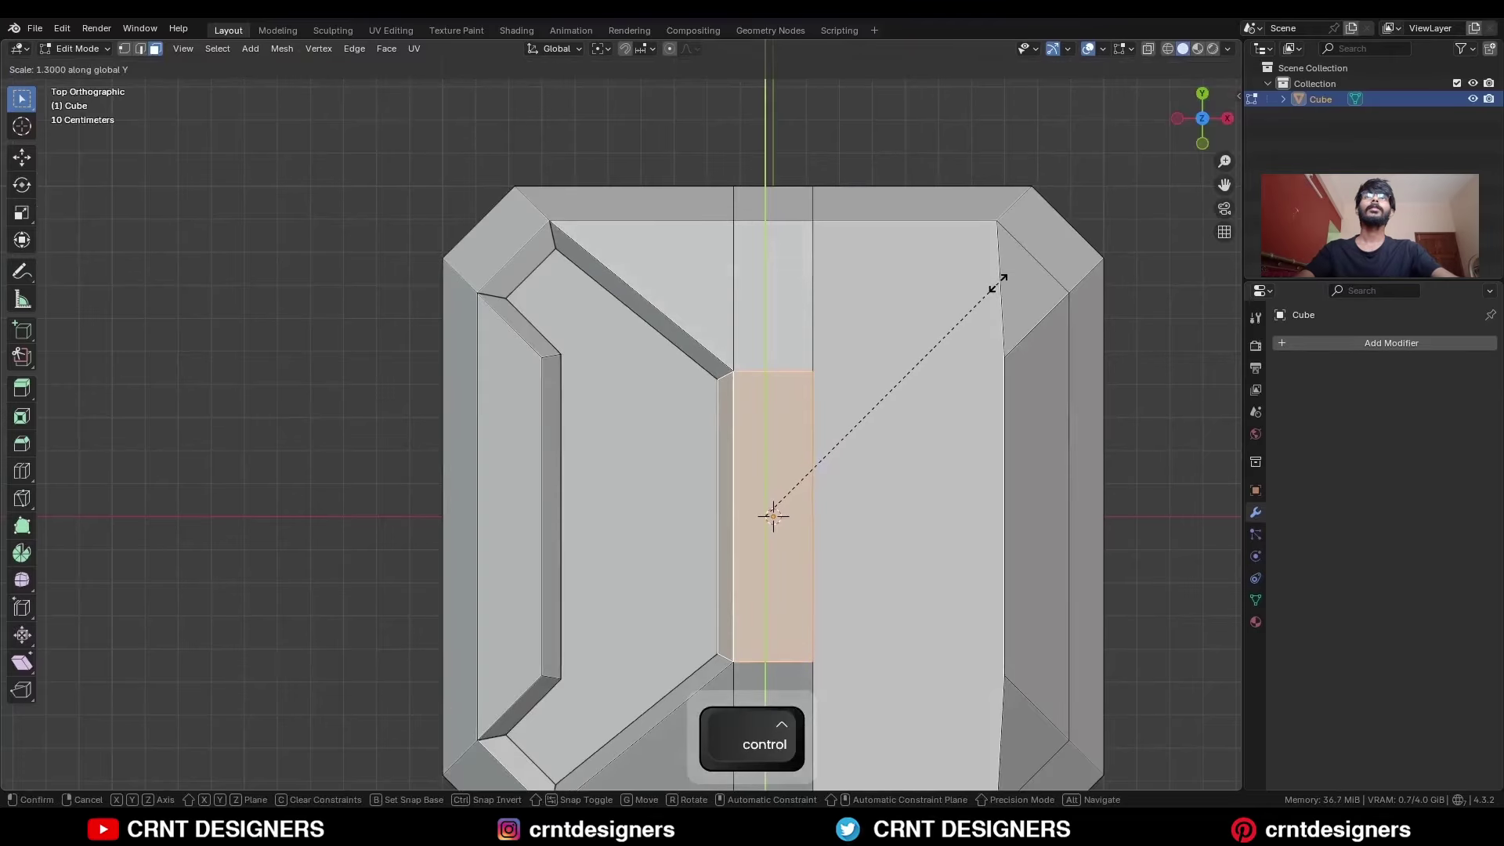
click(999, 283)
ctrl+middle_drag(932, 203, 903, 251)
click(902, 219)
ctrl+middle_drag(876, 337, 872, 282)
middle_drag(858, 368, 893, 284)
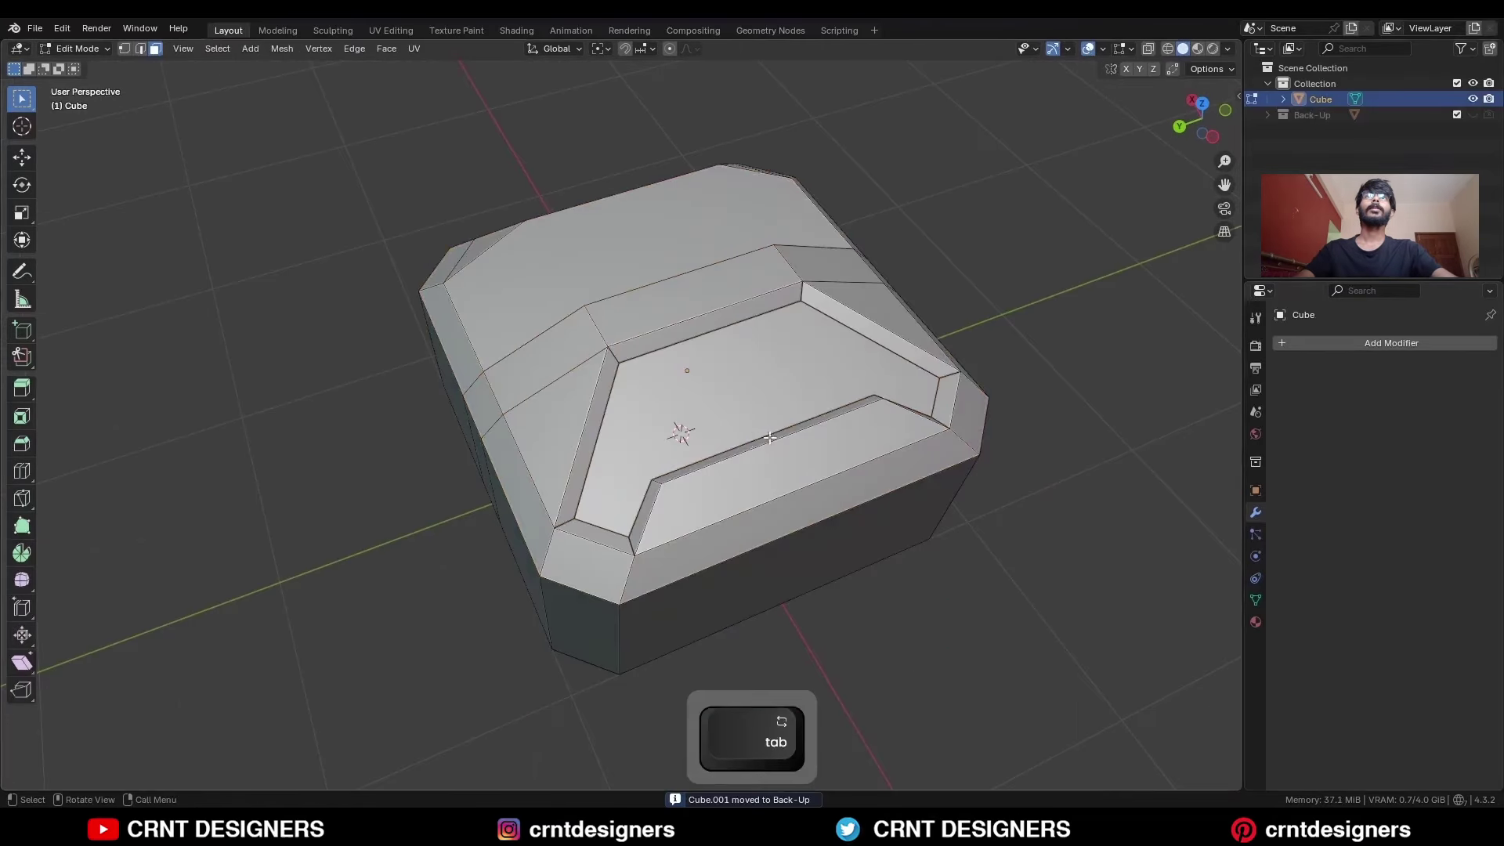
- Knife two edges into the recessed floor, from the front wall's corner to the diagonal wall and from the inner corner to the front wall
middle_drag(736, 407, 669, 471)
key(1)
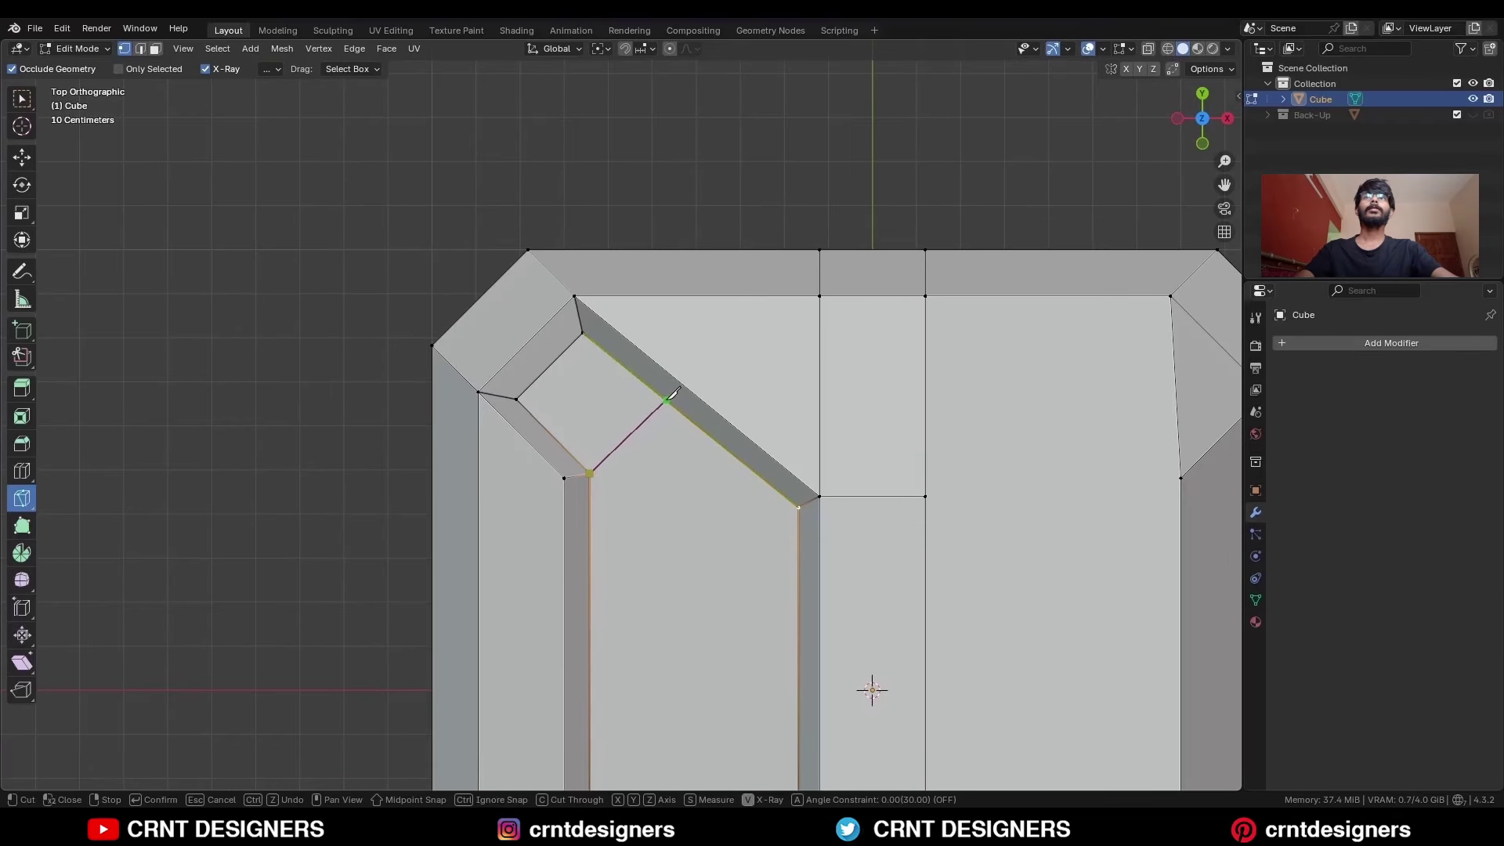
key(space)
middle_drag(666, 456, 800, 370)
click(673, 368)
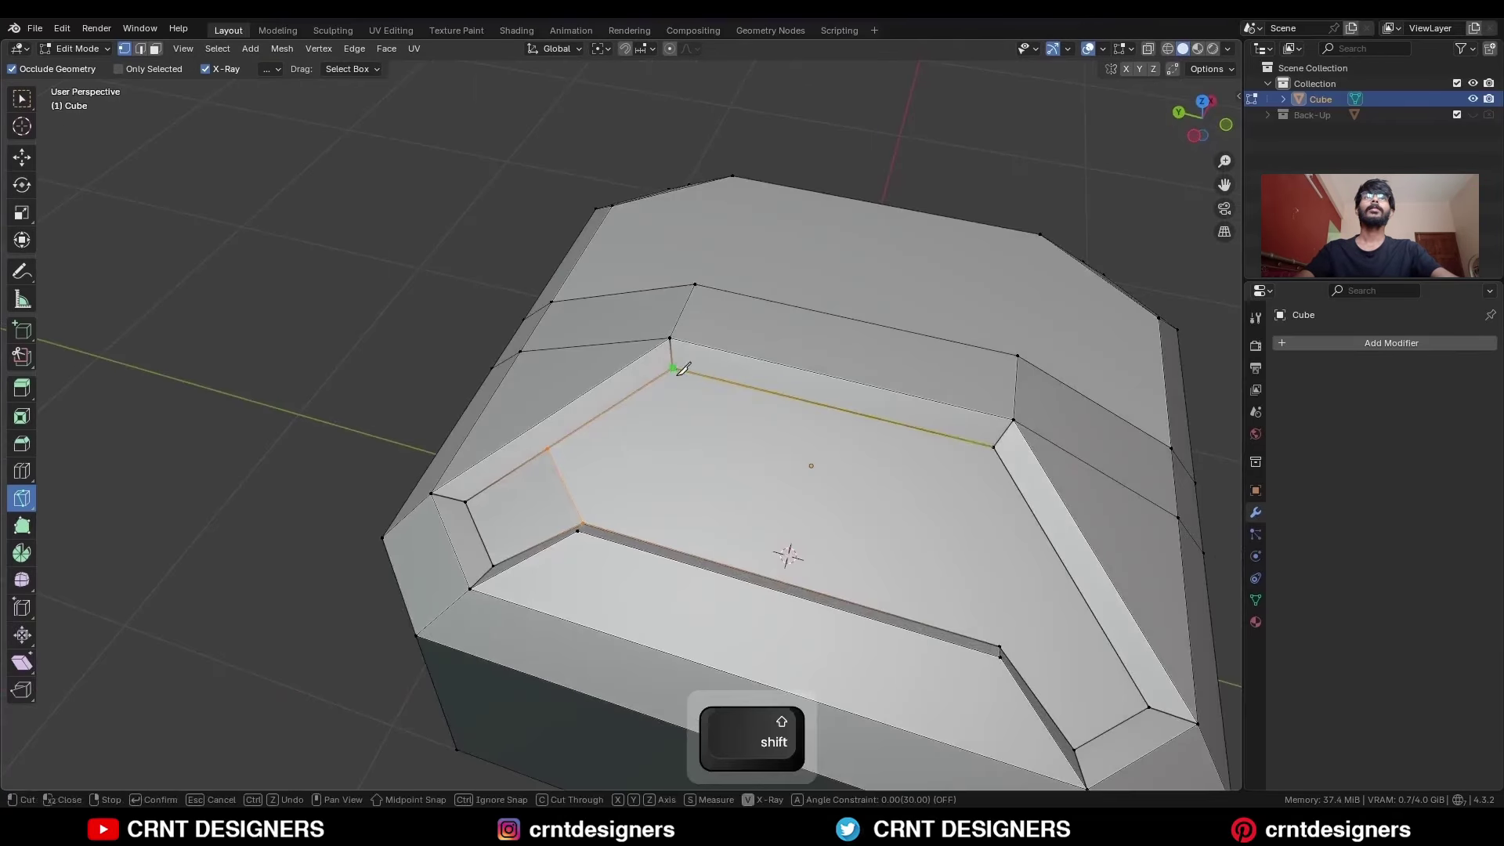
click(686, 553)
key(space)
- Symmetrize the whole mesh across Y so the two new floor cuts are mirrored to the other half
middle_drag(695, 545, 644, 607)
key(a)
click(282, 49)
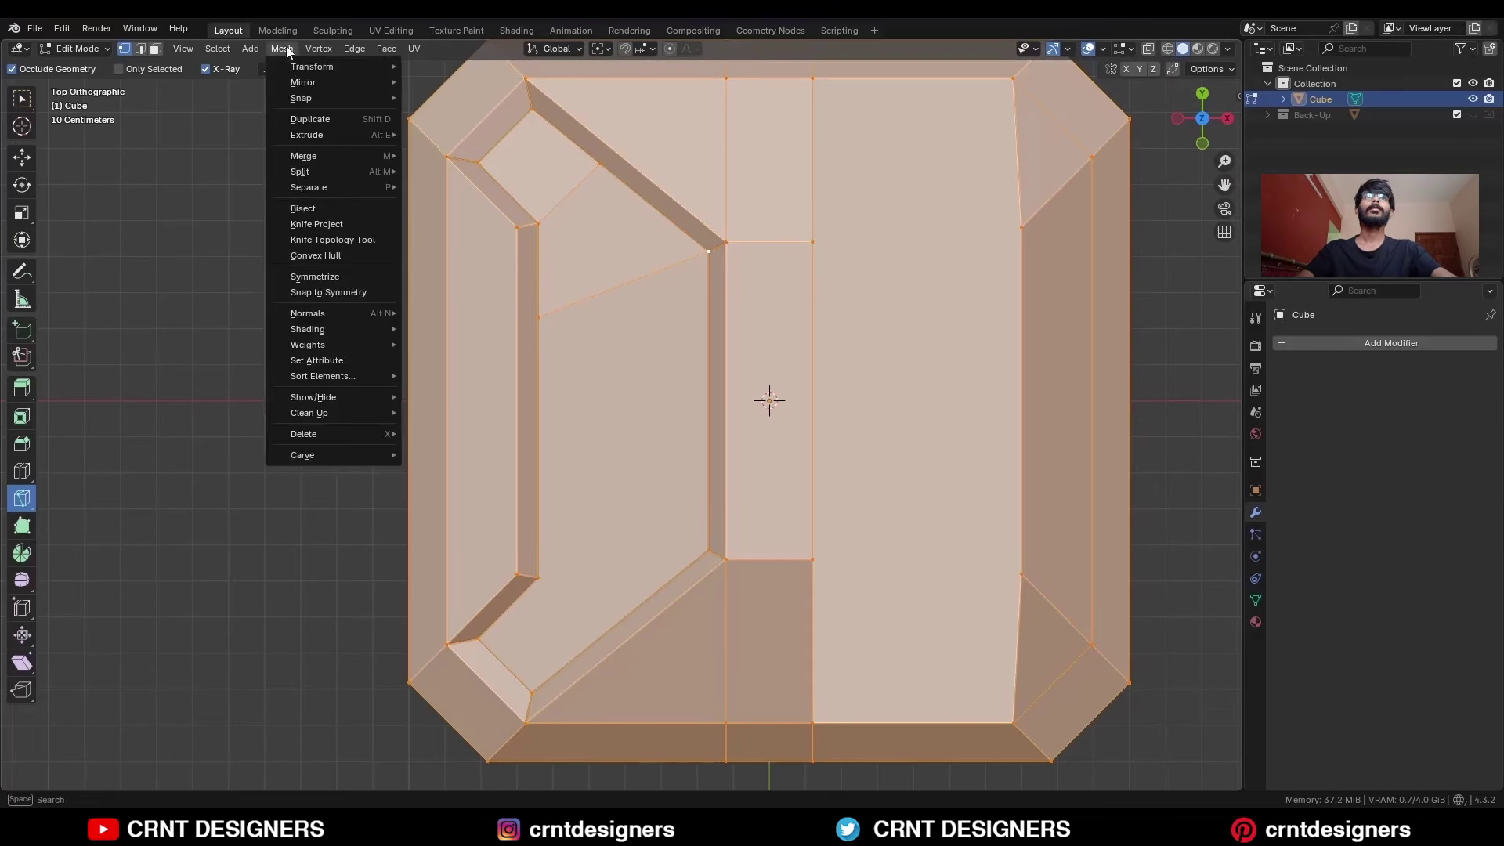
click(315, 277)
- Knife-cut along X from the floor cut's end on the front recess wall out to the block's side edge
key(k)
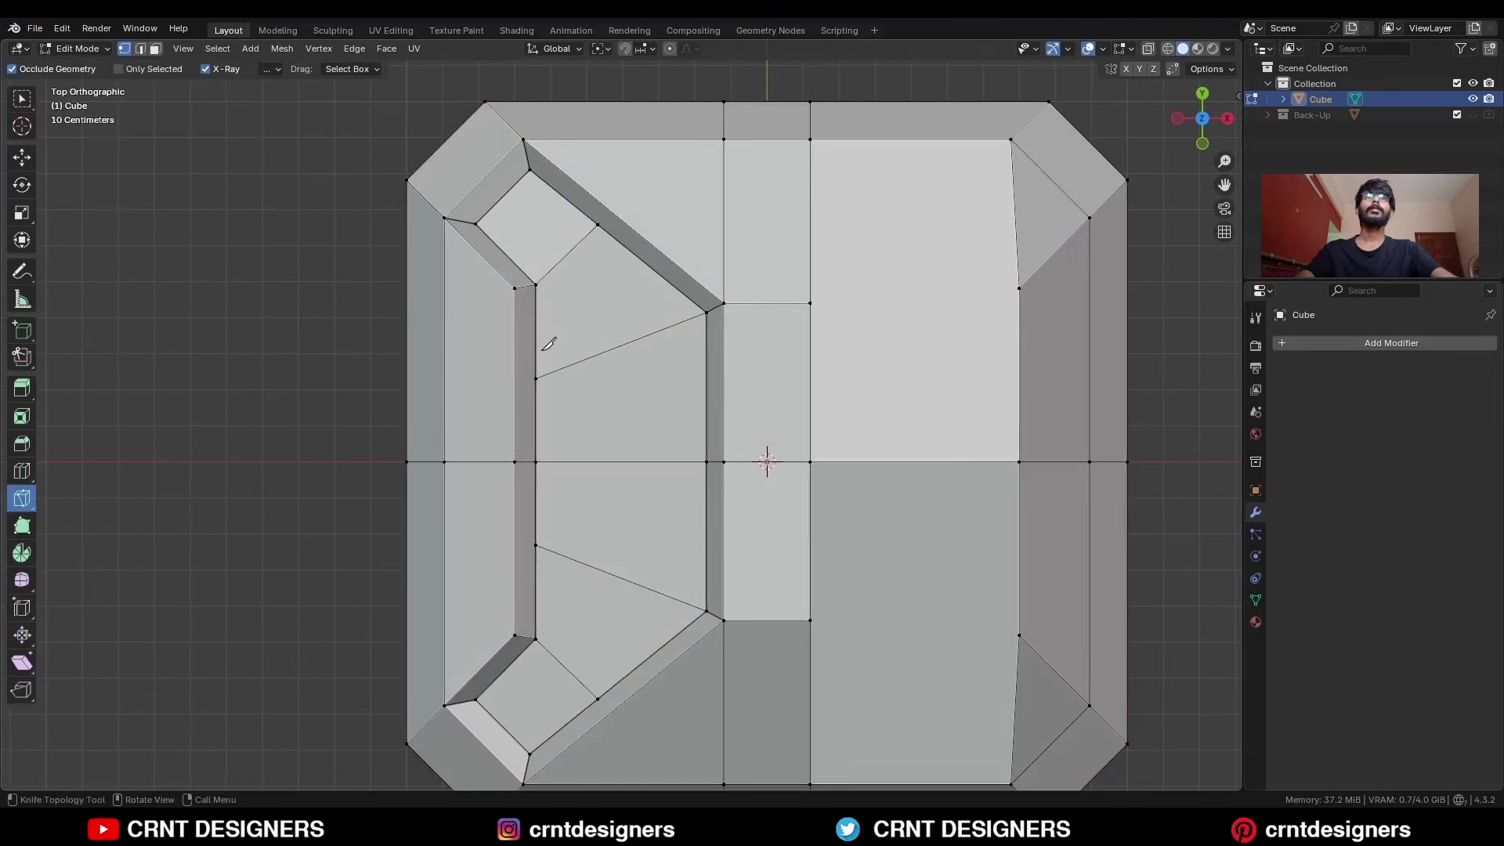
click(535, 379)
key(x)
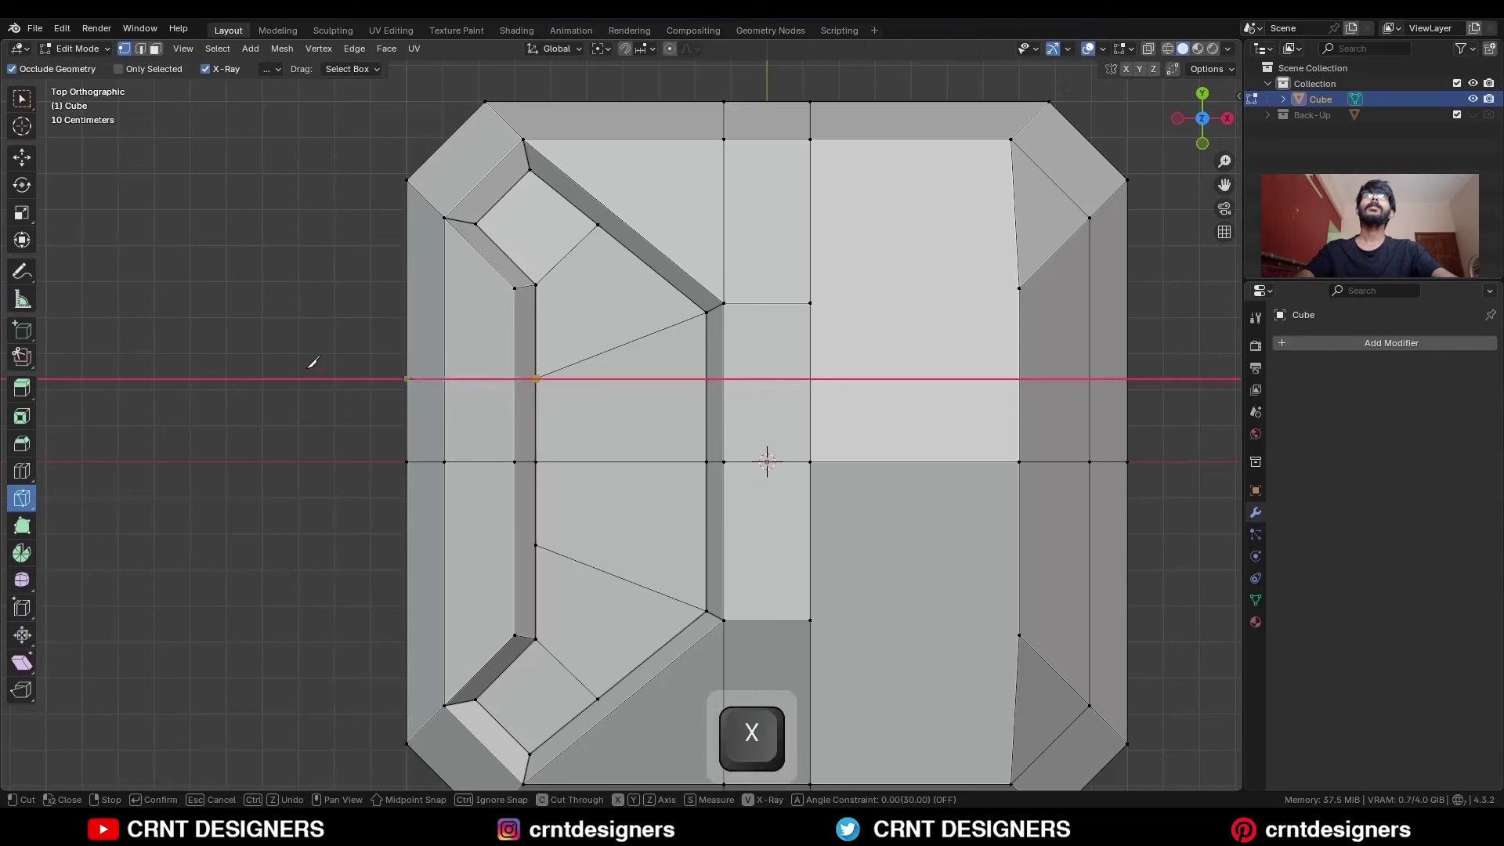
click(304, 373)
key(space)
- Add one loop cut to the strip behind the recess, slid by about -0.183, and knife-connect it to the floor's corner cut
shift+middle_drag(694, 193, 637, 328)
key(ctrl+r)
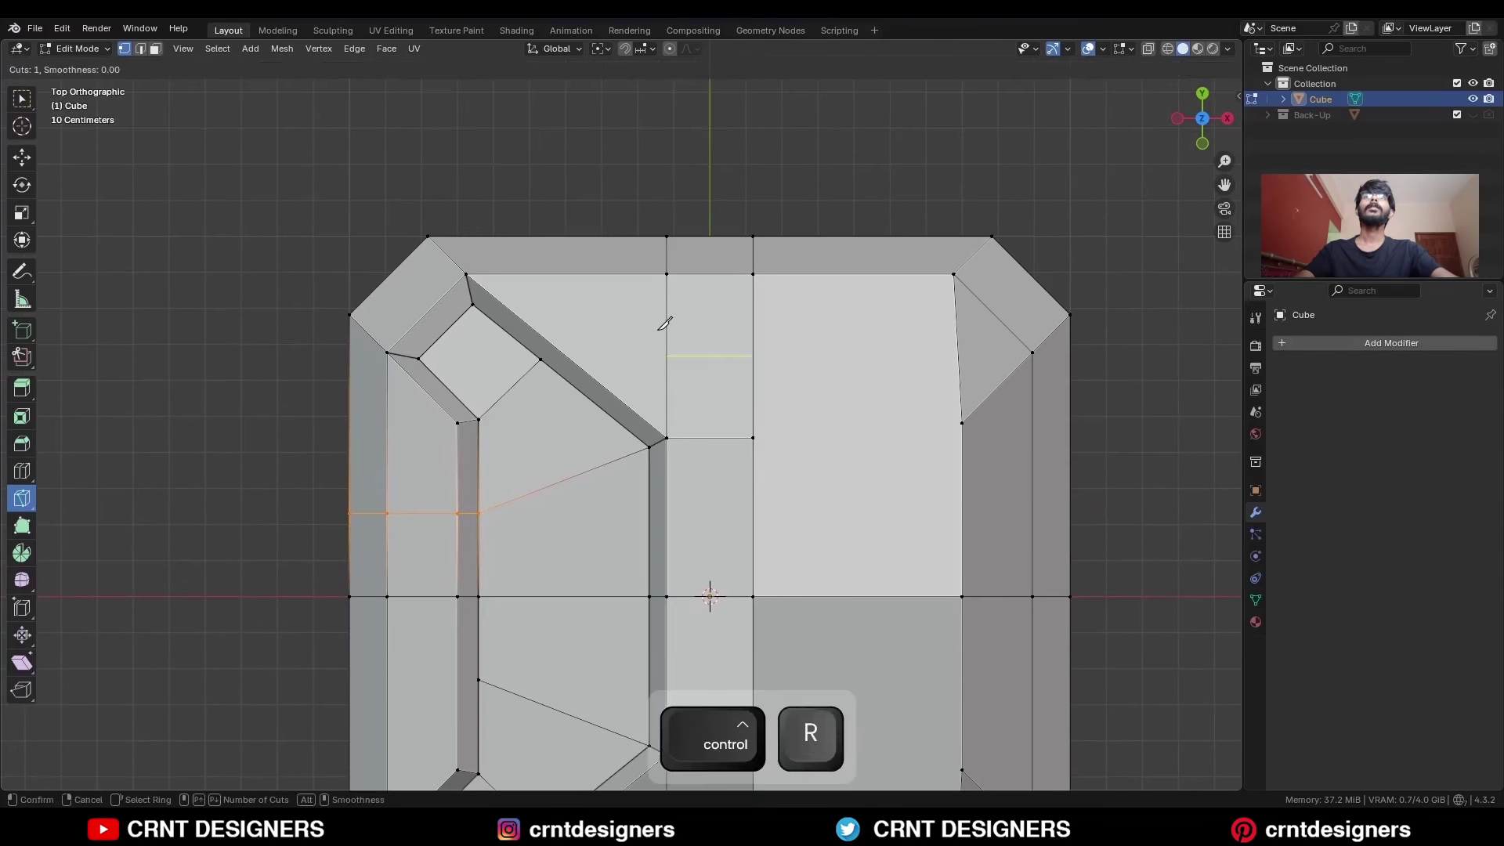
click(661, 329)
click(672, 302)
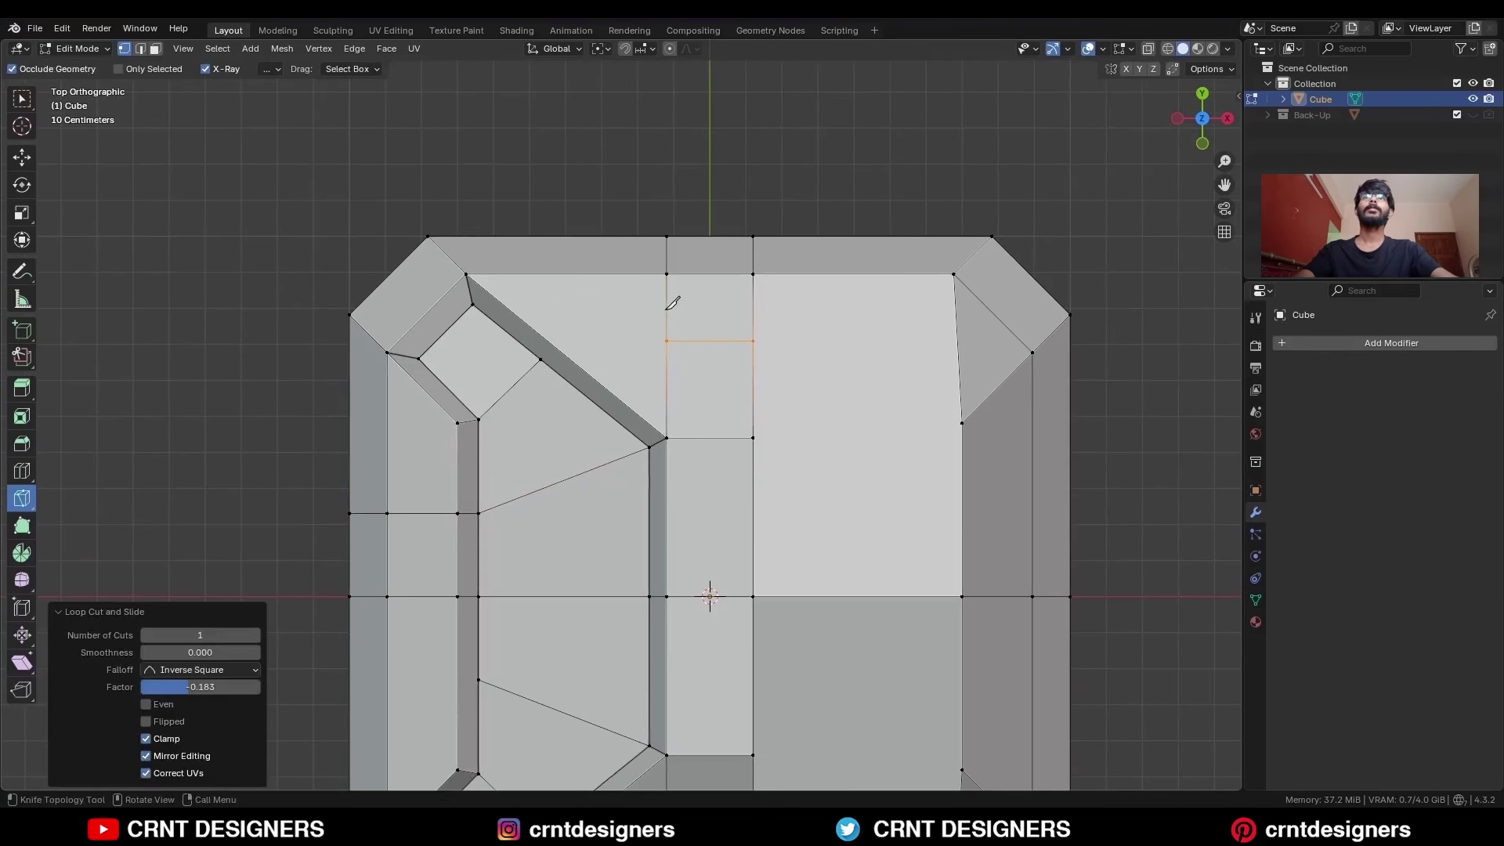
click(543, 359)
key(space)
middle_drag(558, 364, 697, 403)
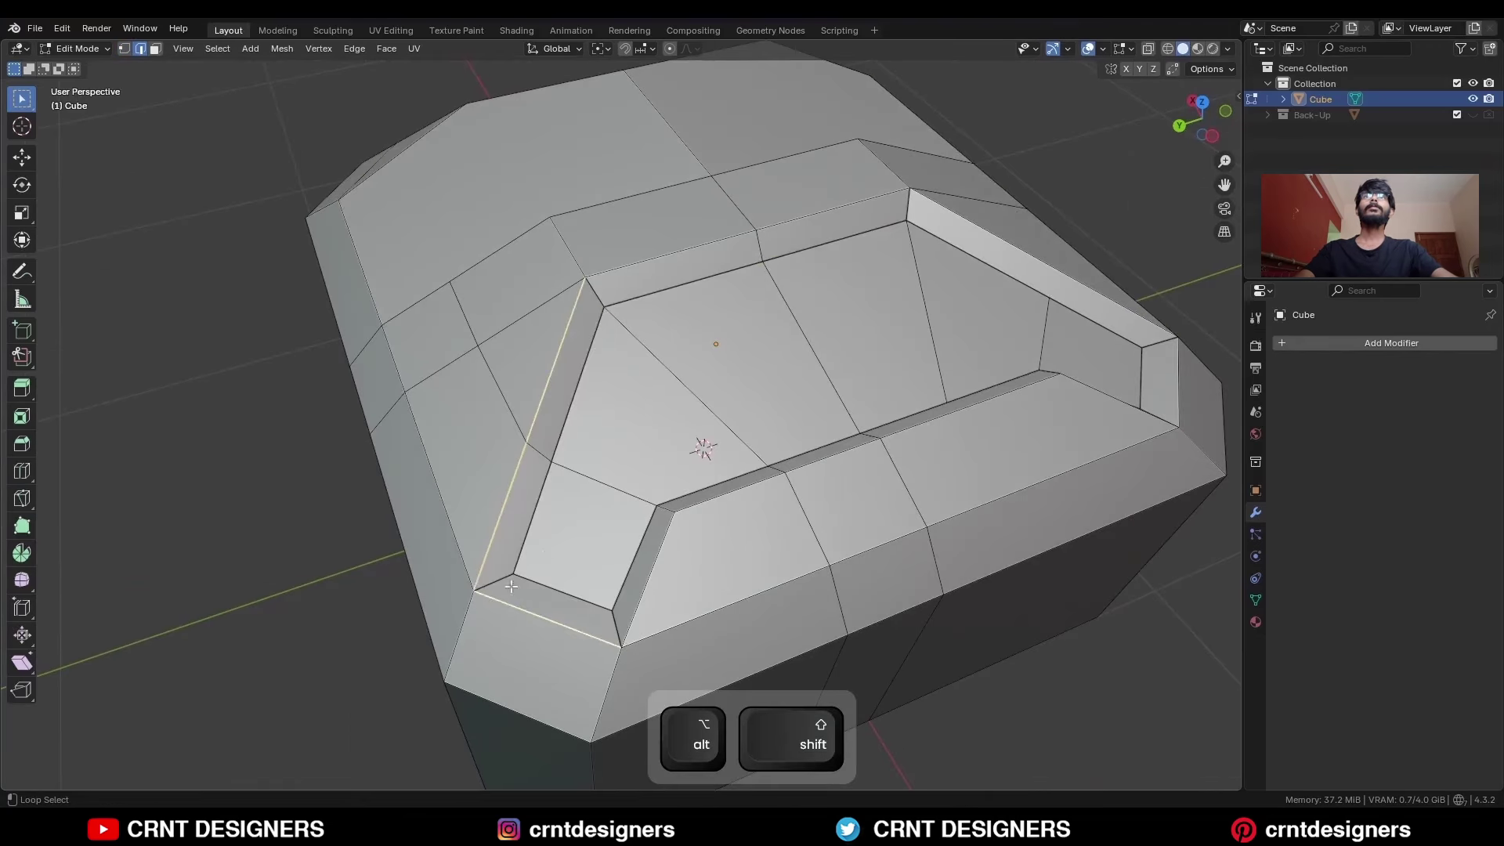
- Bevel the recess's rim and floor edge loops plus the surrounding support loops with a width of about 0.019 m
alt+shift+click(462, 556)
alt+shift+click(521, 550)
alt+shift+click(701, 523)
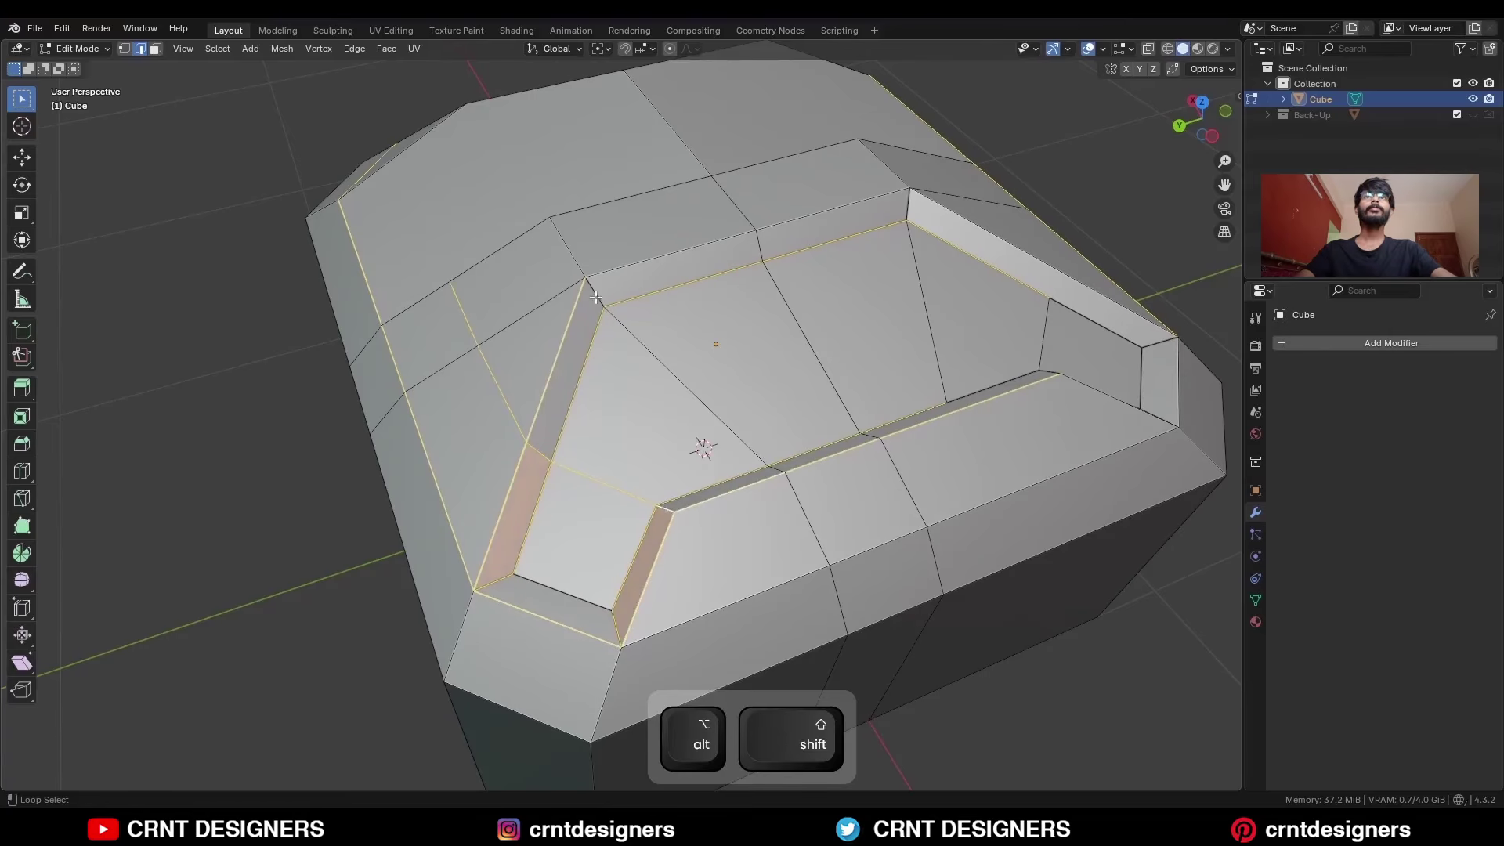
middle_drag(840, 202, 438, 709)
alt+shift+click(484, 631)
alt+shift+click(510, 590)
middle_drag(511, 591, 718, 483)
key(ctrl+b)
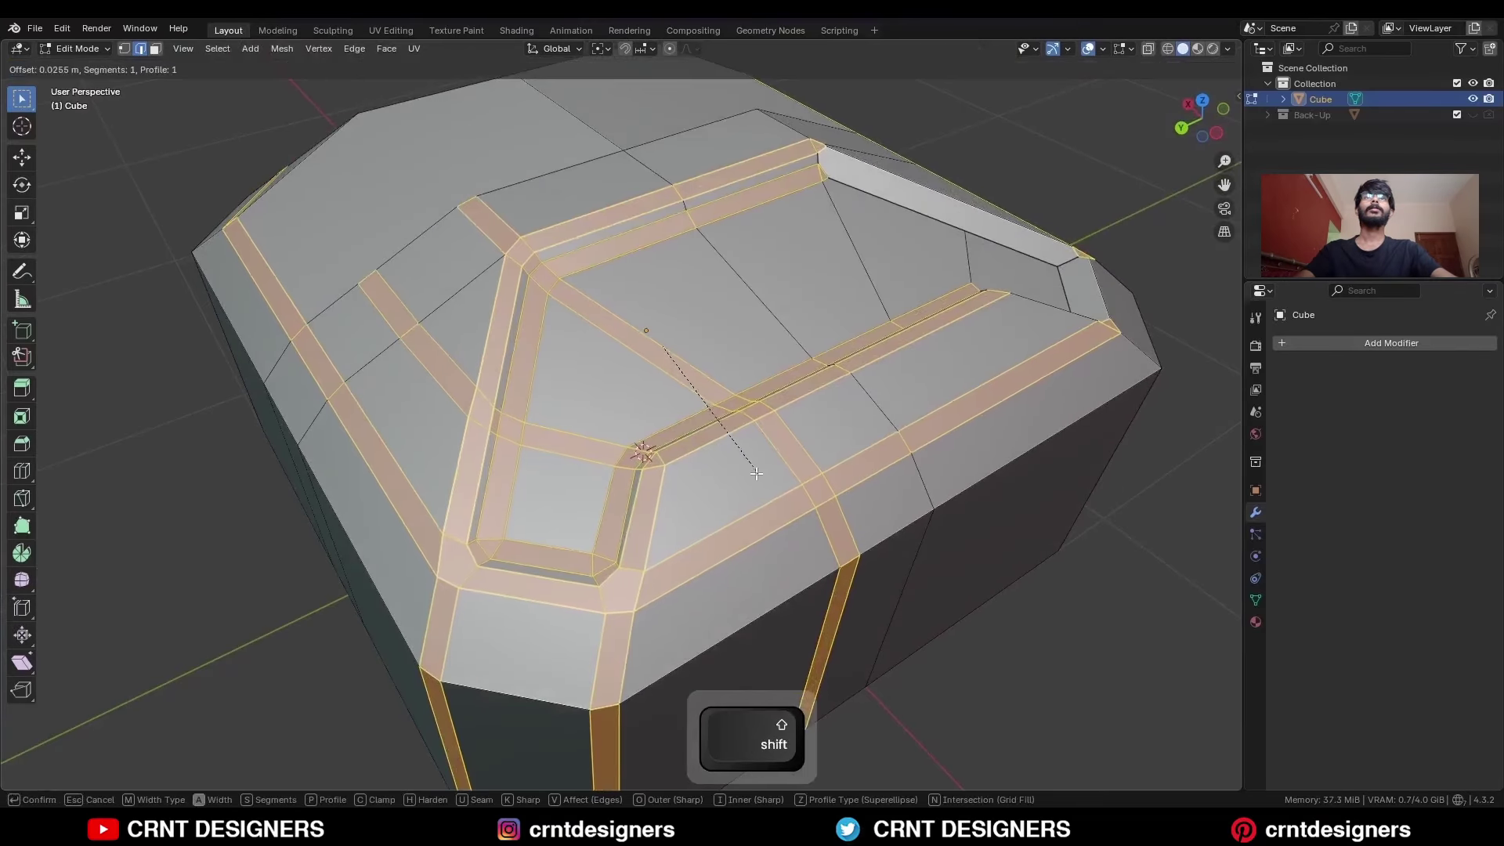
click(726, 462)
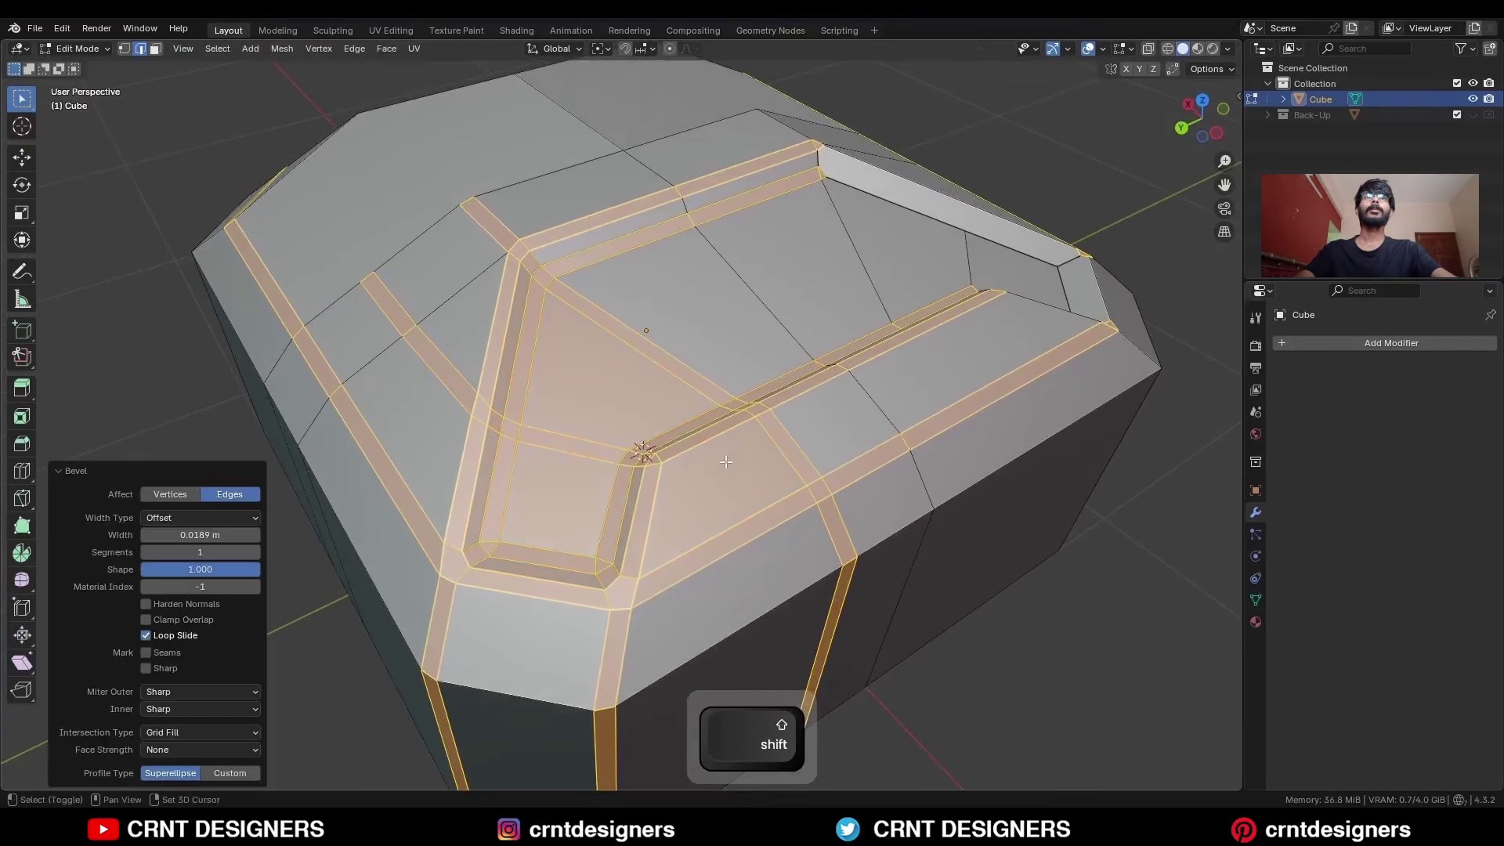
- Set the bevel to 2 segments and a width of 0.015 m
click(255, 552)
click(207, 536)
drag(208, 536, 172, 521)
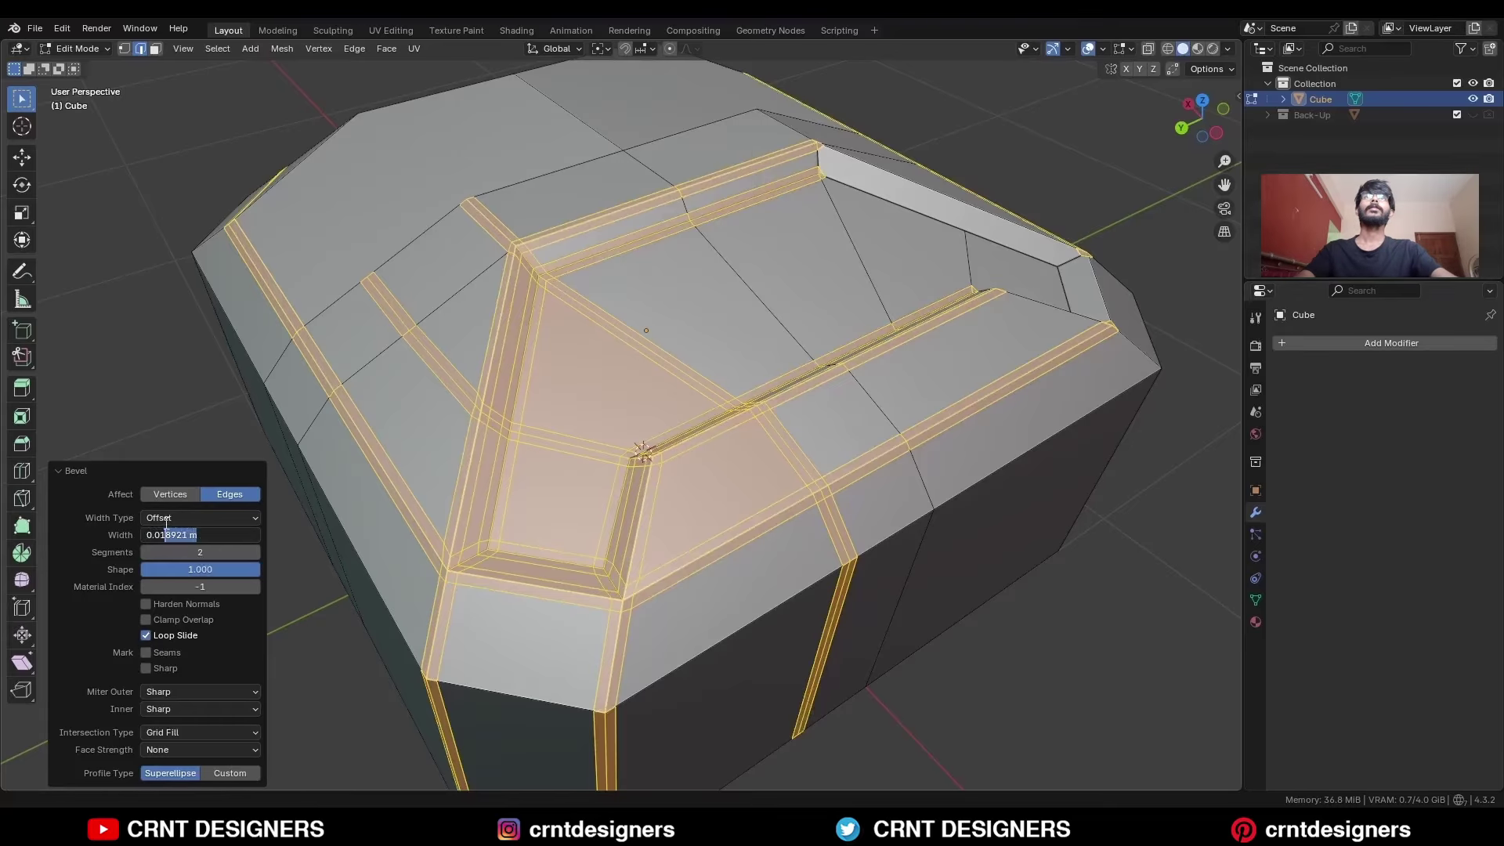
text(5)
key(Return)
- Add a level 2 subdivision modifier to the block in Object Mode and shade it smooth
key(Tab)
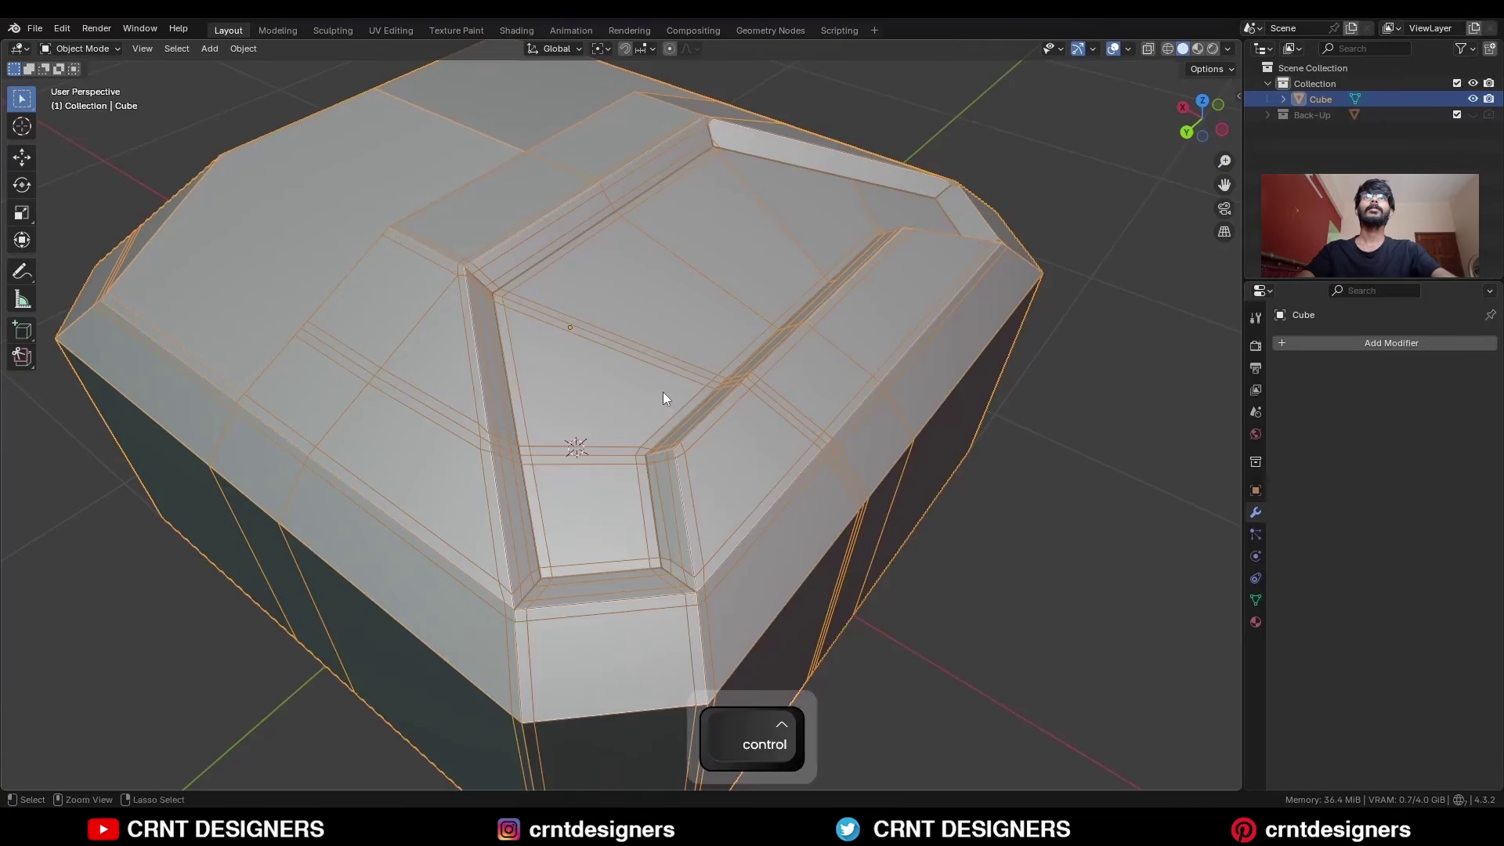
key(ctrl+2)
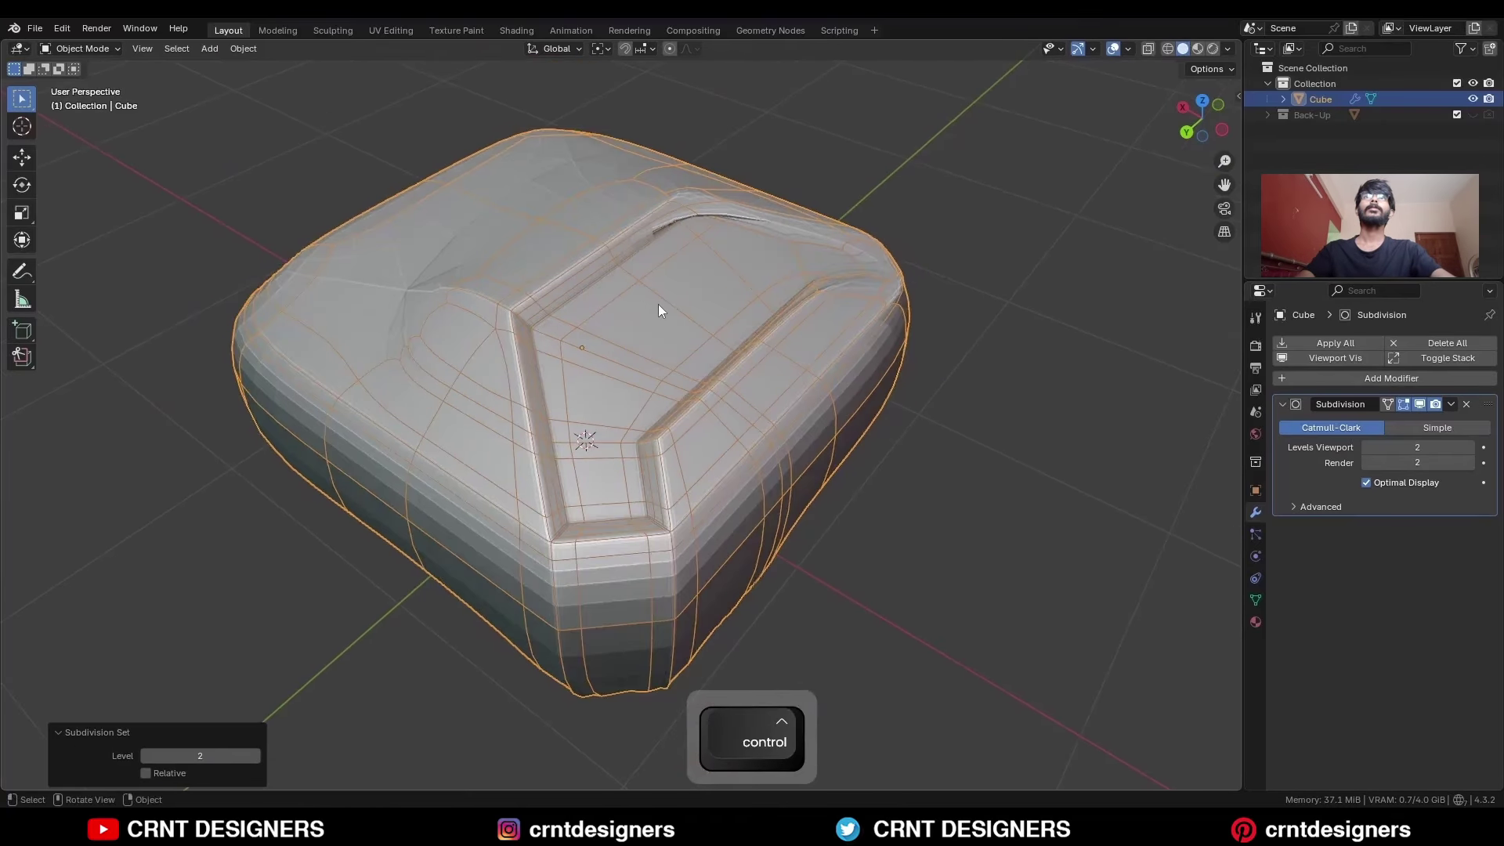
right_click(633, 317)
click(642, 314)
middle_drag(641, 314, 771, 337)
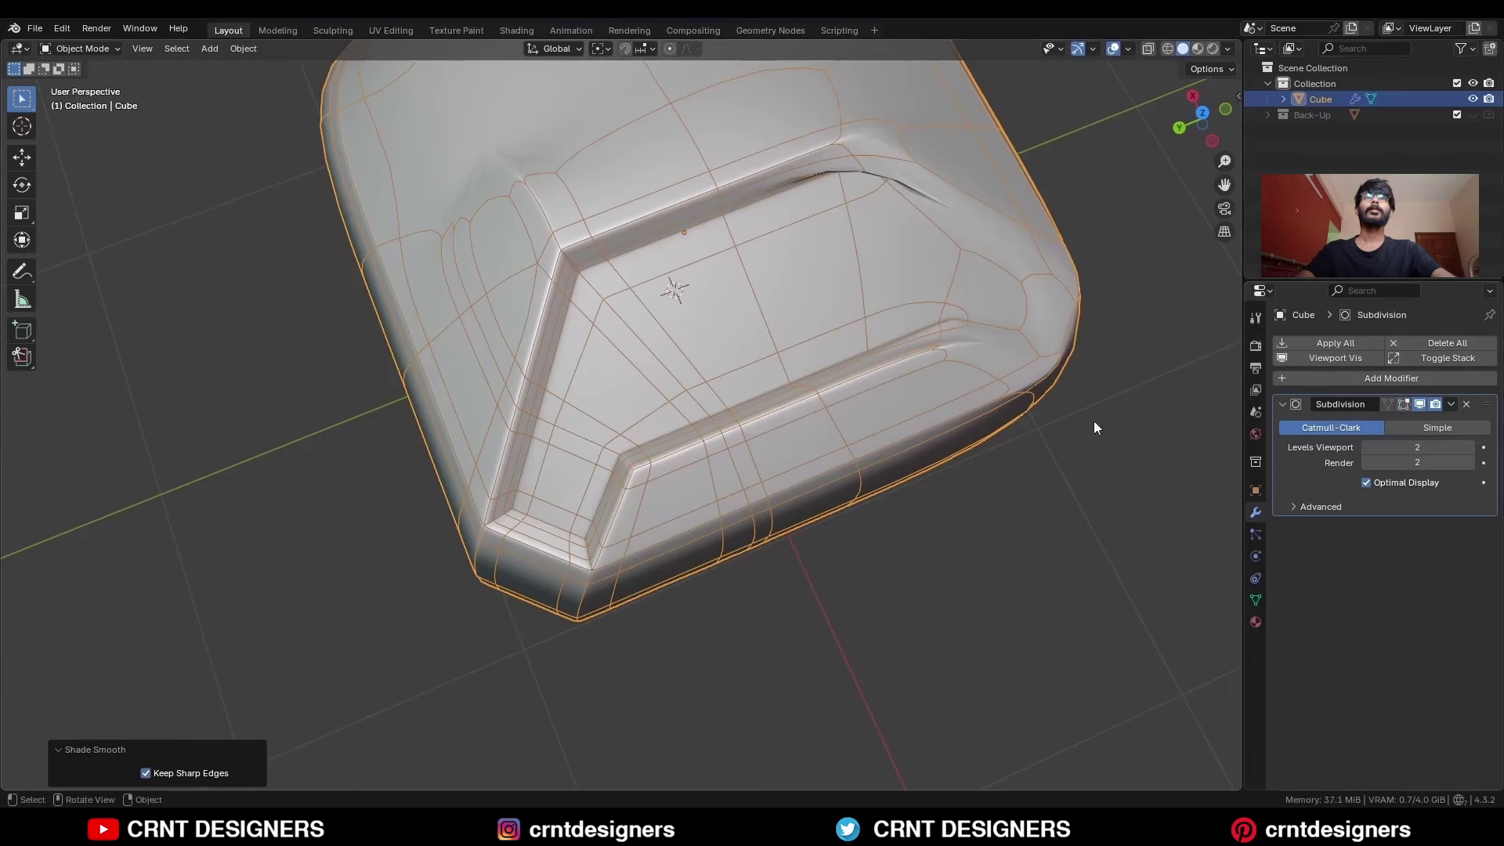
- In Edit Mode, dissolve the two outer support edges running across the recess's slanted side, keeping only the middle one
key(Tab)
key(1)
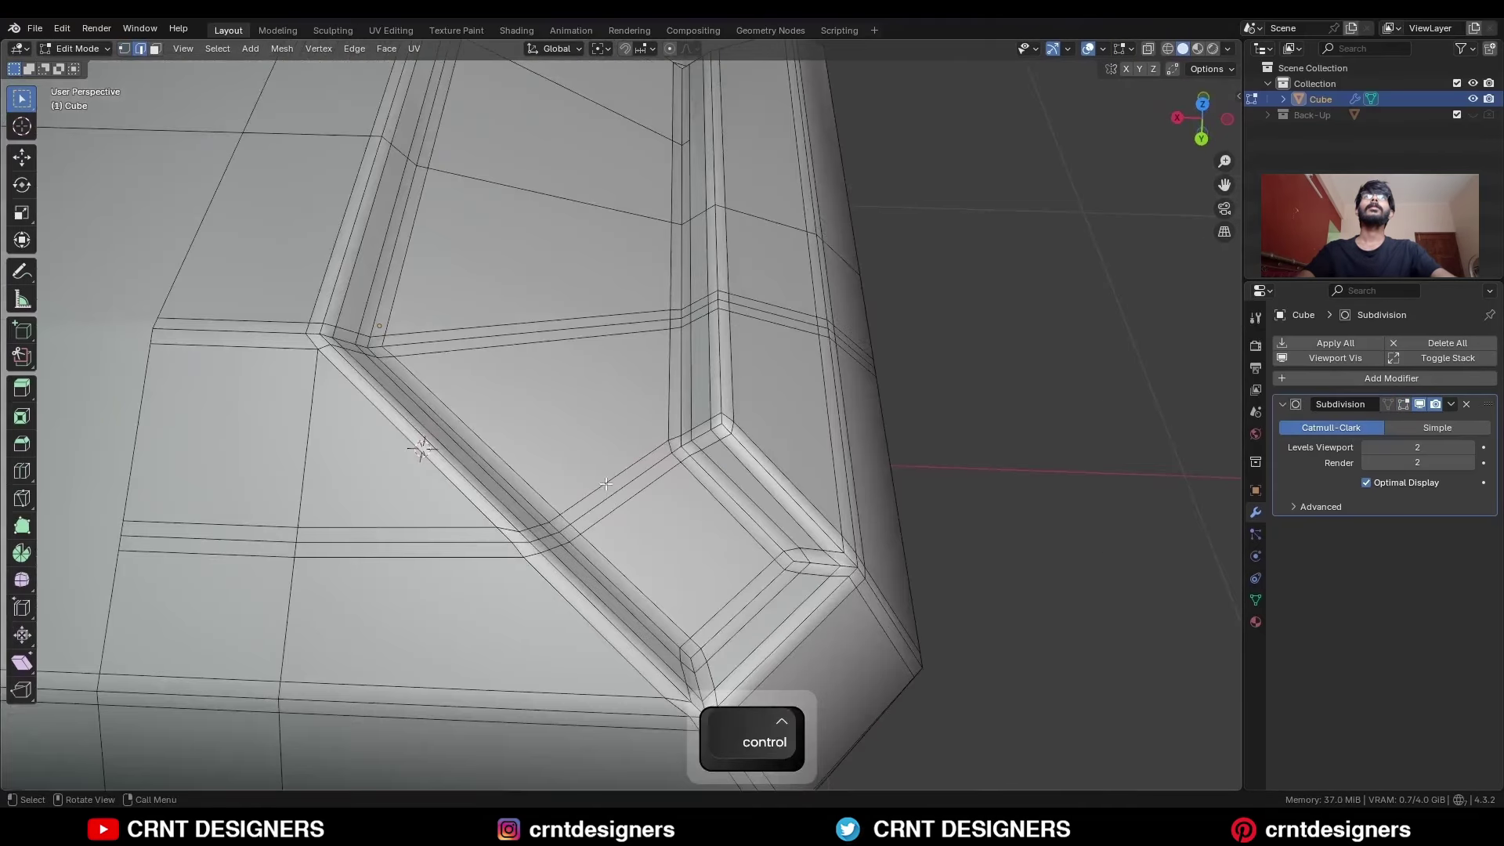
key(ctrl+x)
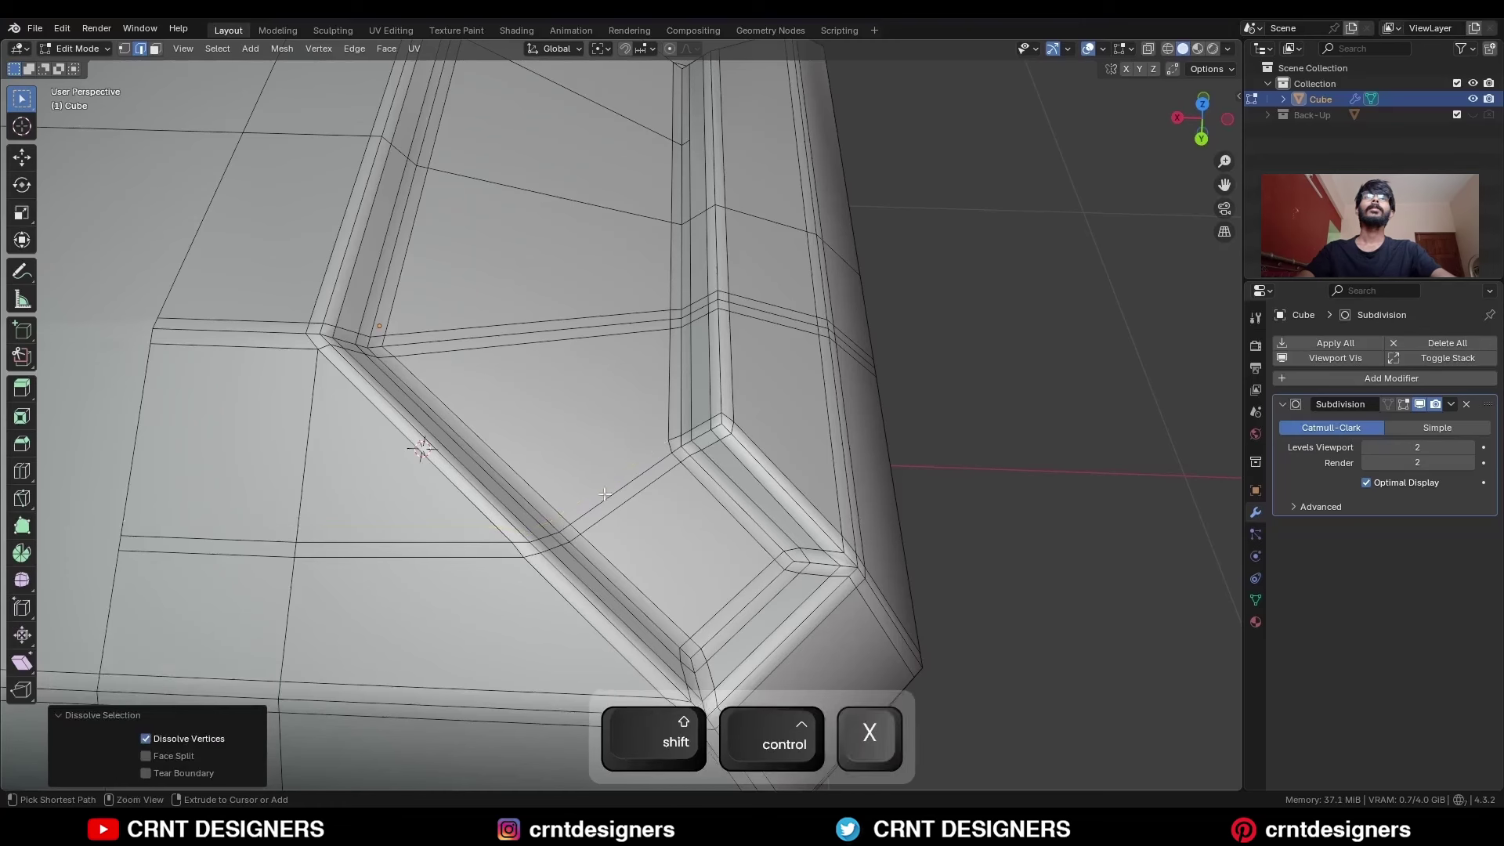
click(647, 485)
ctrl+shift+click(275, 566)
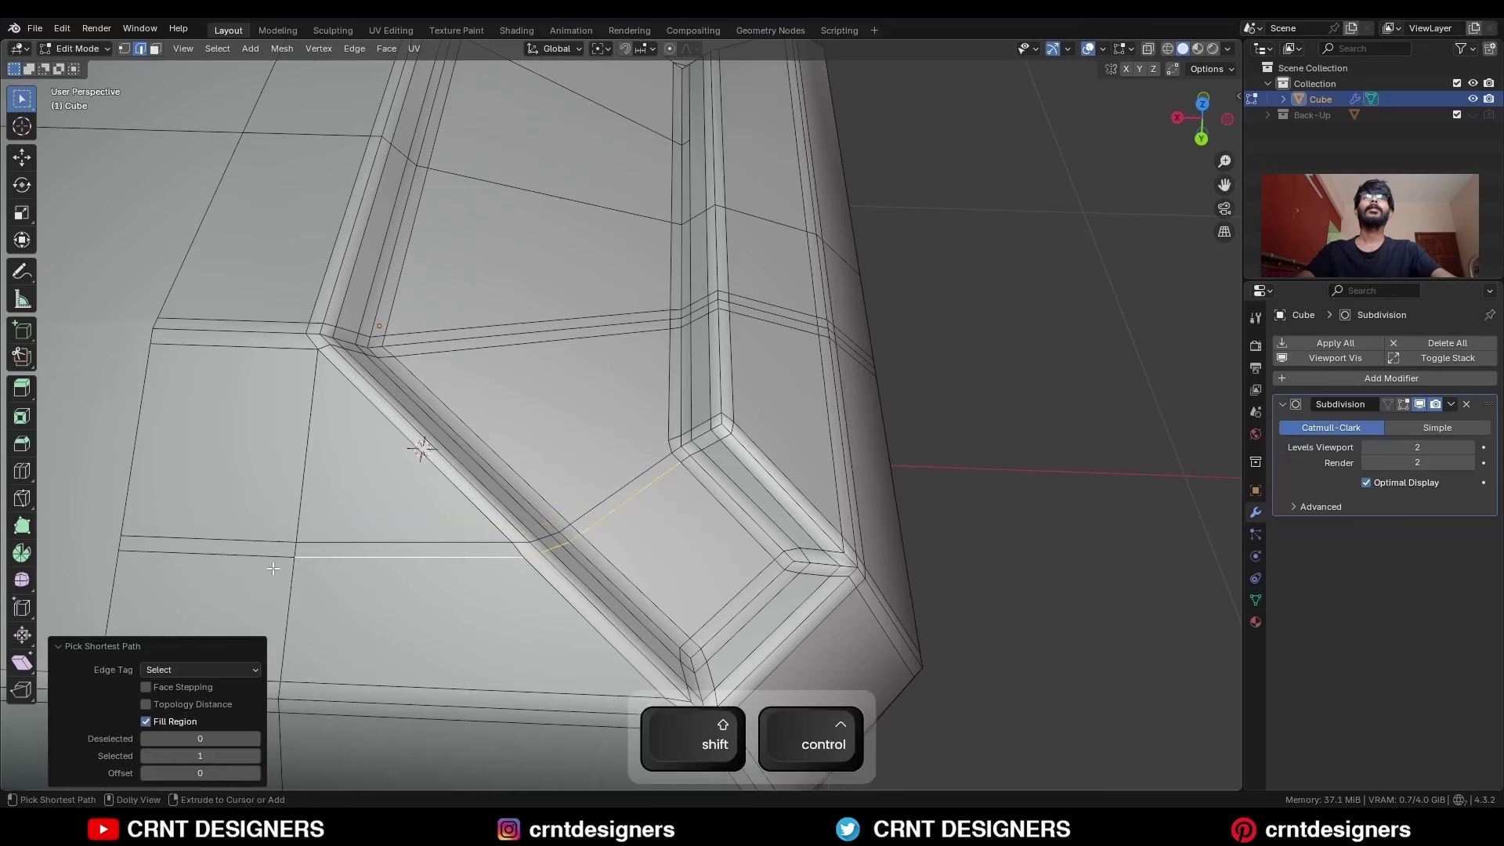
key(ctrl+x)
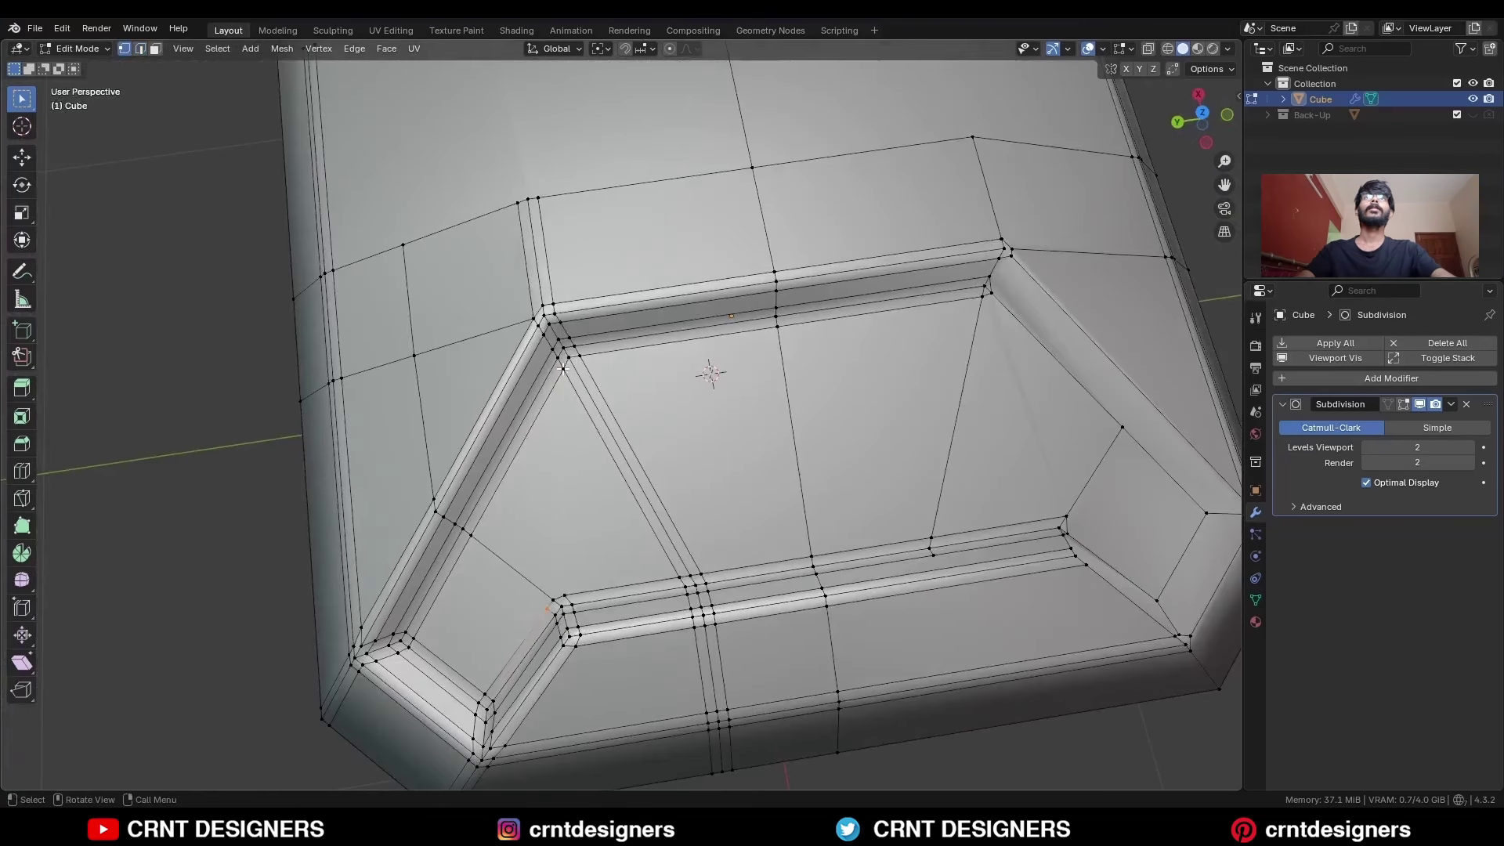
- Merge the extra floor-corner vertices at the last selected one and dissolve the outer support loops crossing the recess floor
shift+click(576, 357)
key(m)
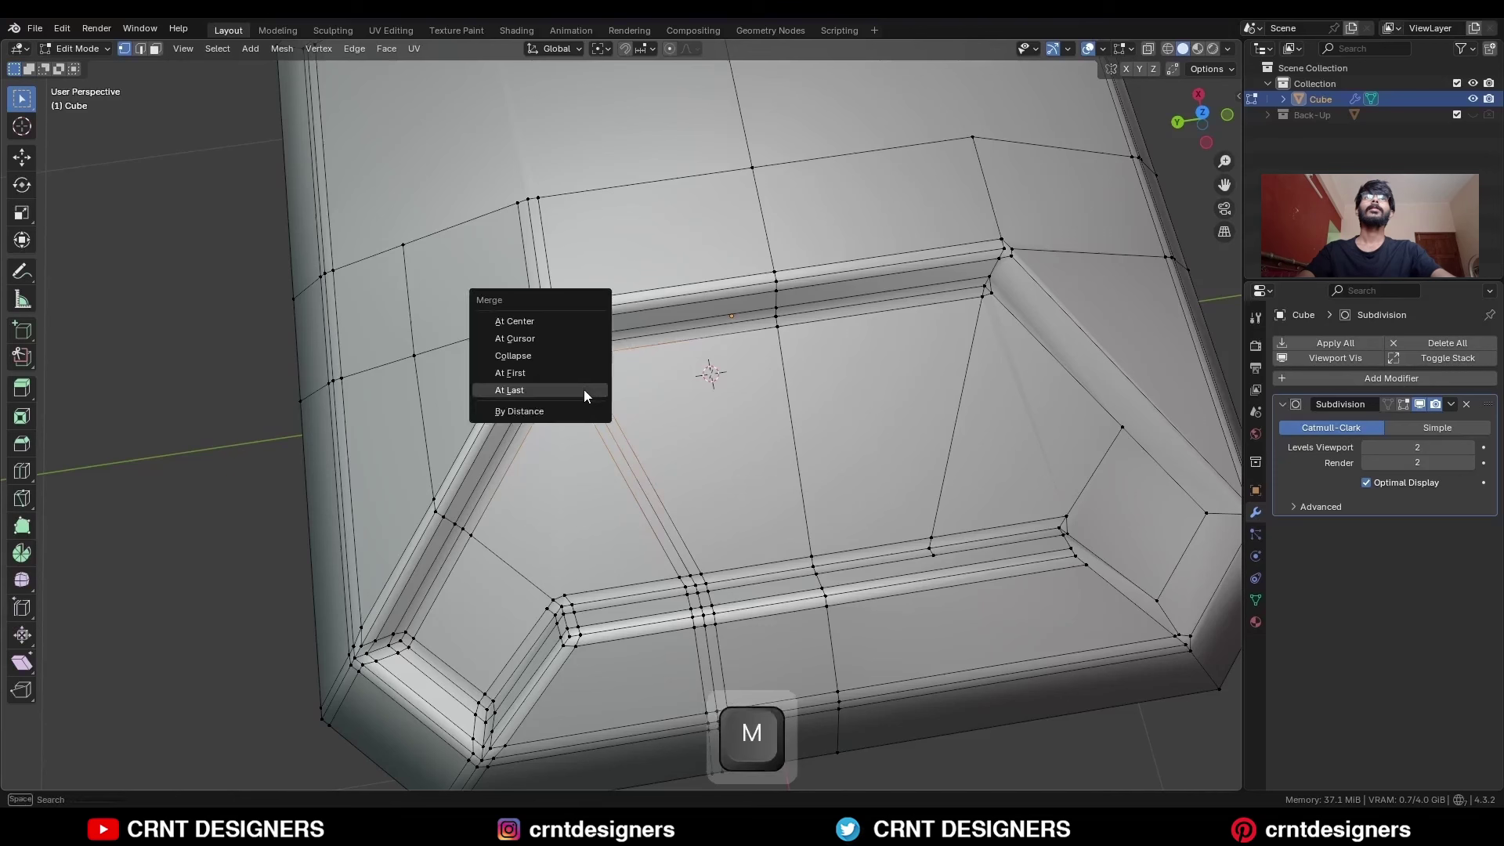
click(583, 389)
key(2)
alt+click(640, 447)
key(ctrl+x)
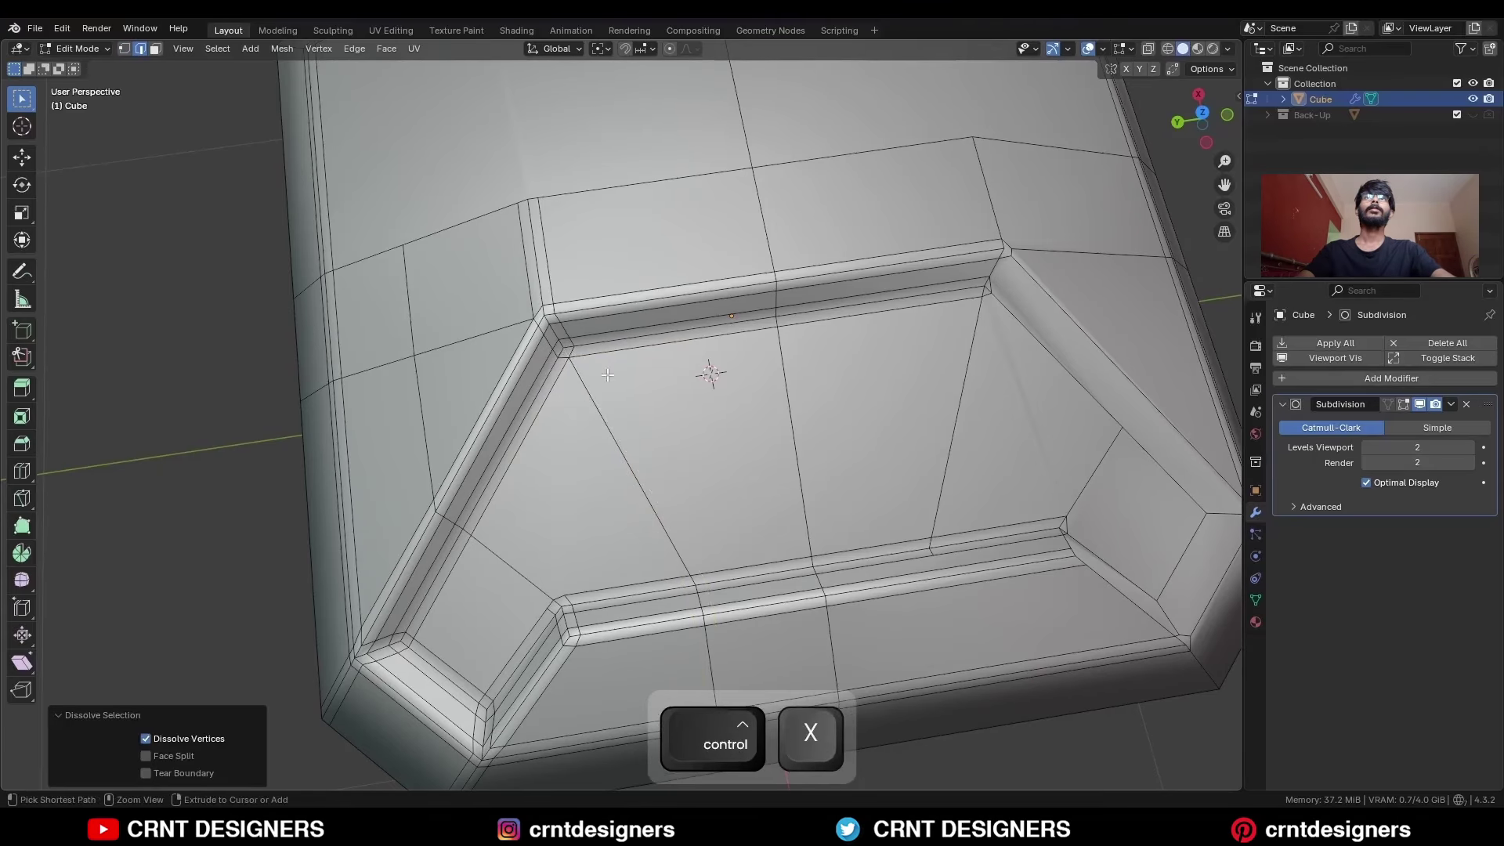
- Add centered loop cuts to both halves of the recess's slanted wall and connect the new floor vertex to the opposite corner
middle_drag(568, 355, 515, 410)
key(ctrl+r)
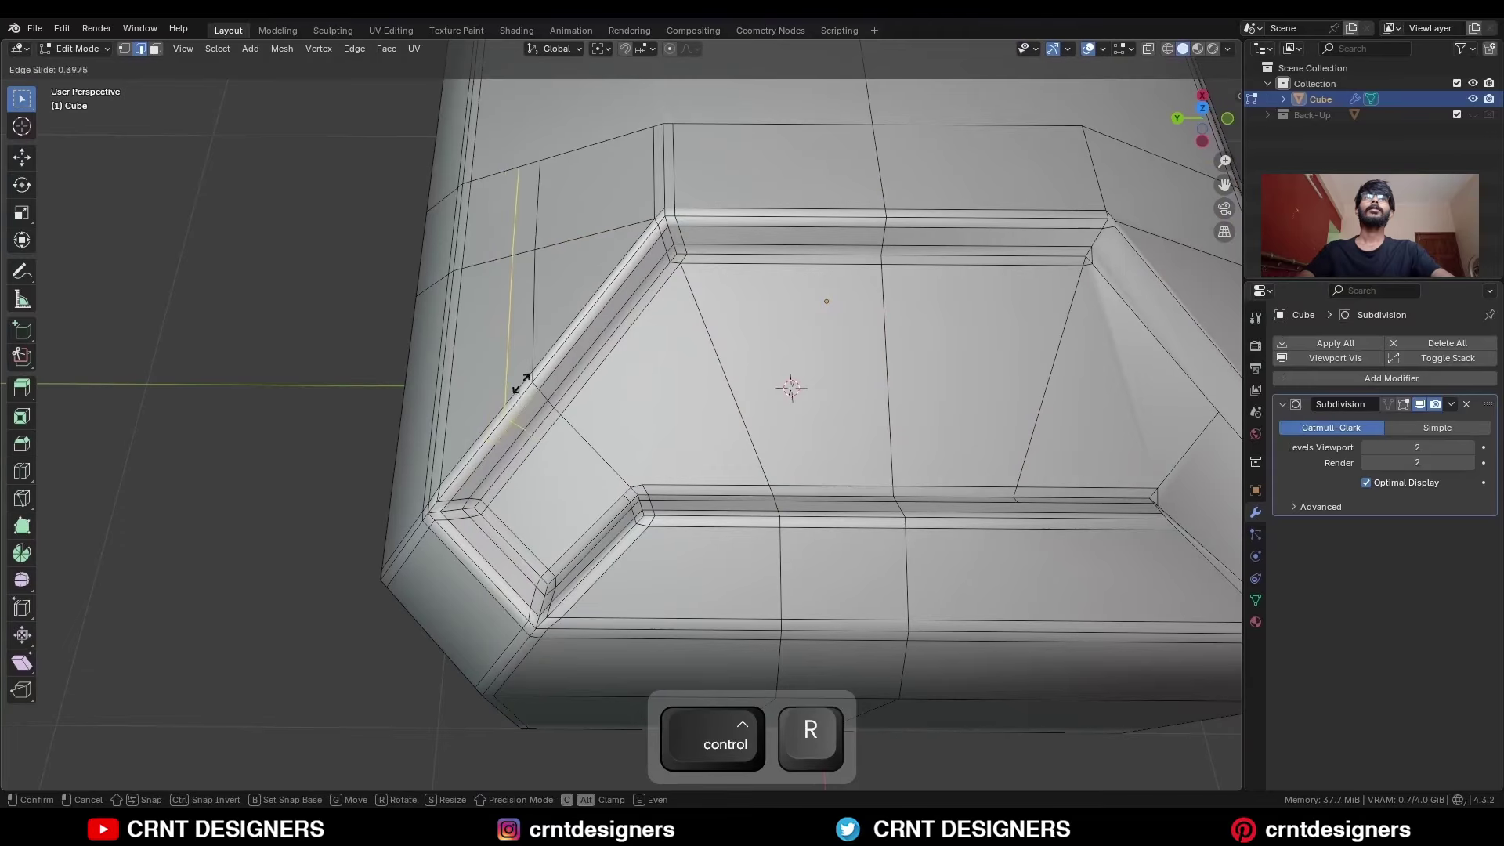
right_click(521, 384)
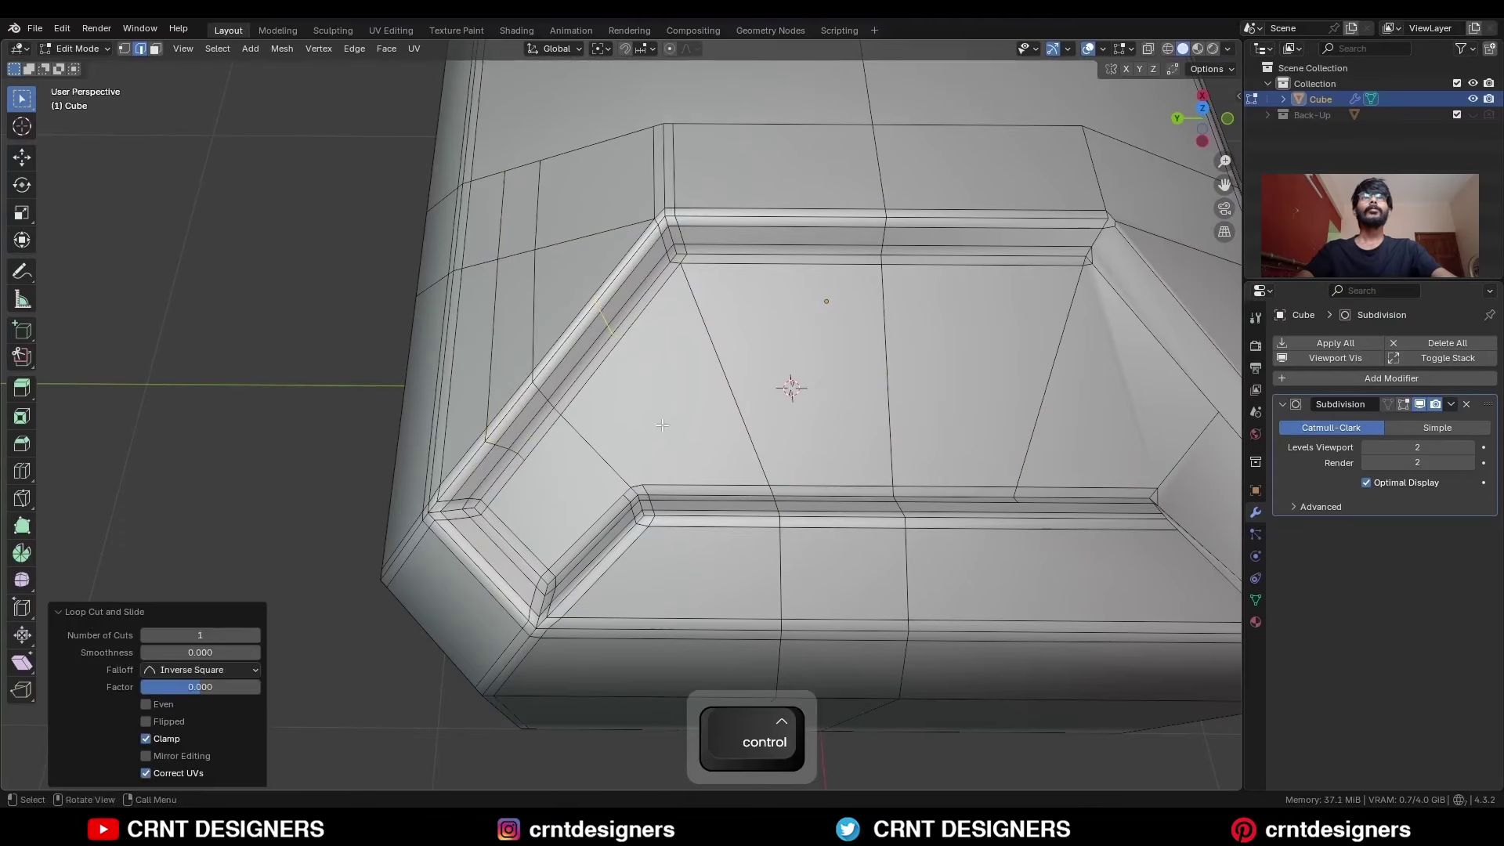
key(1)
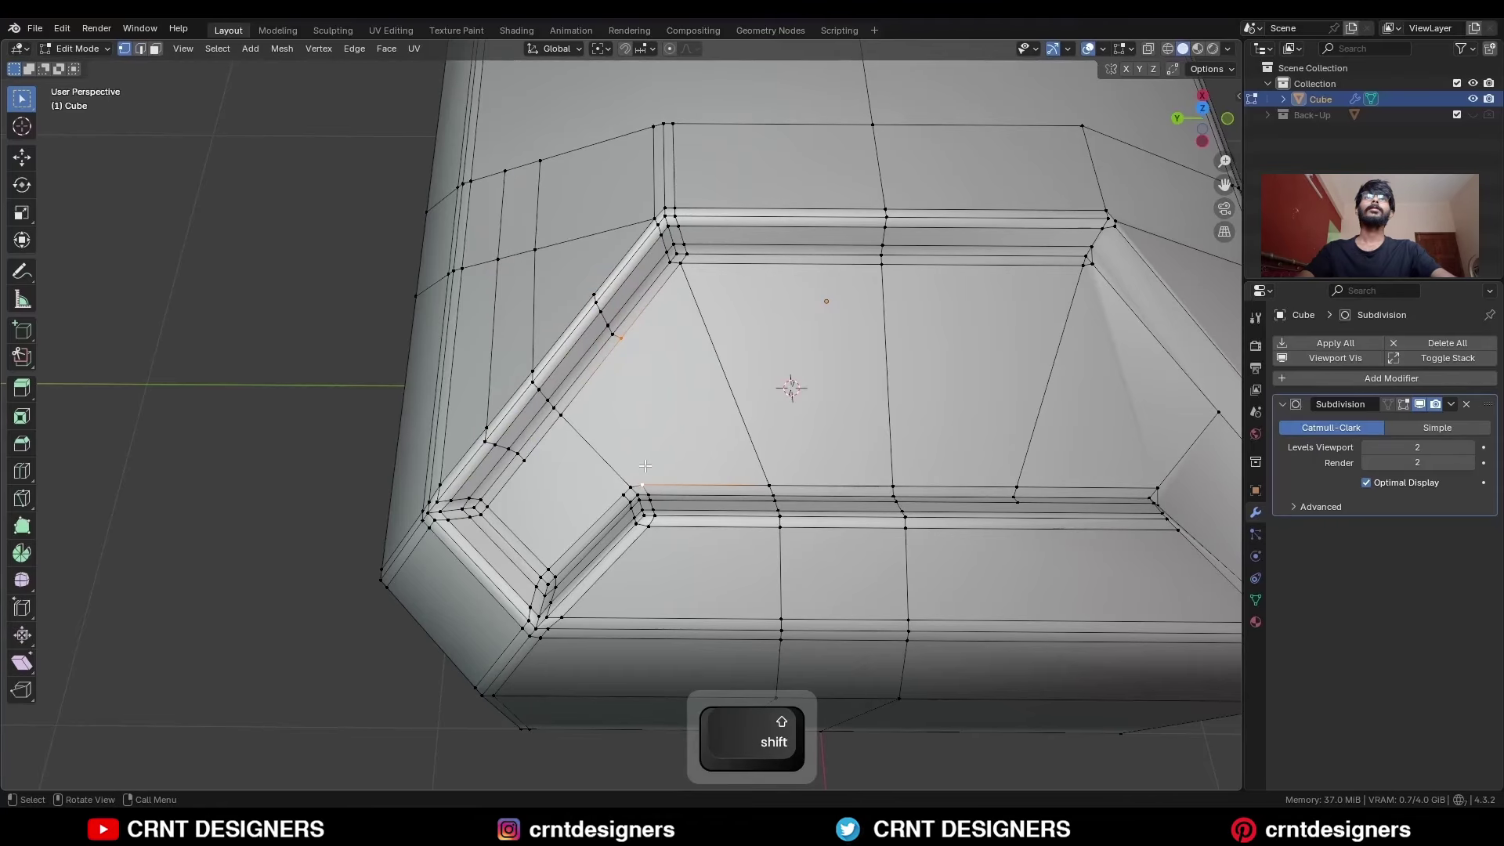
key(j)
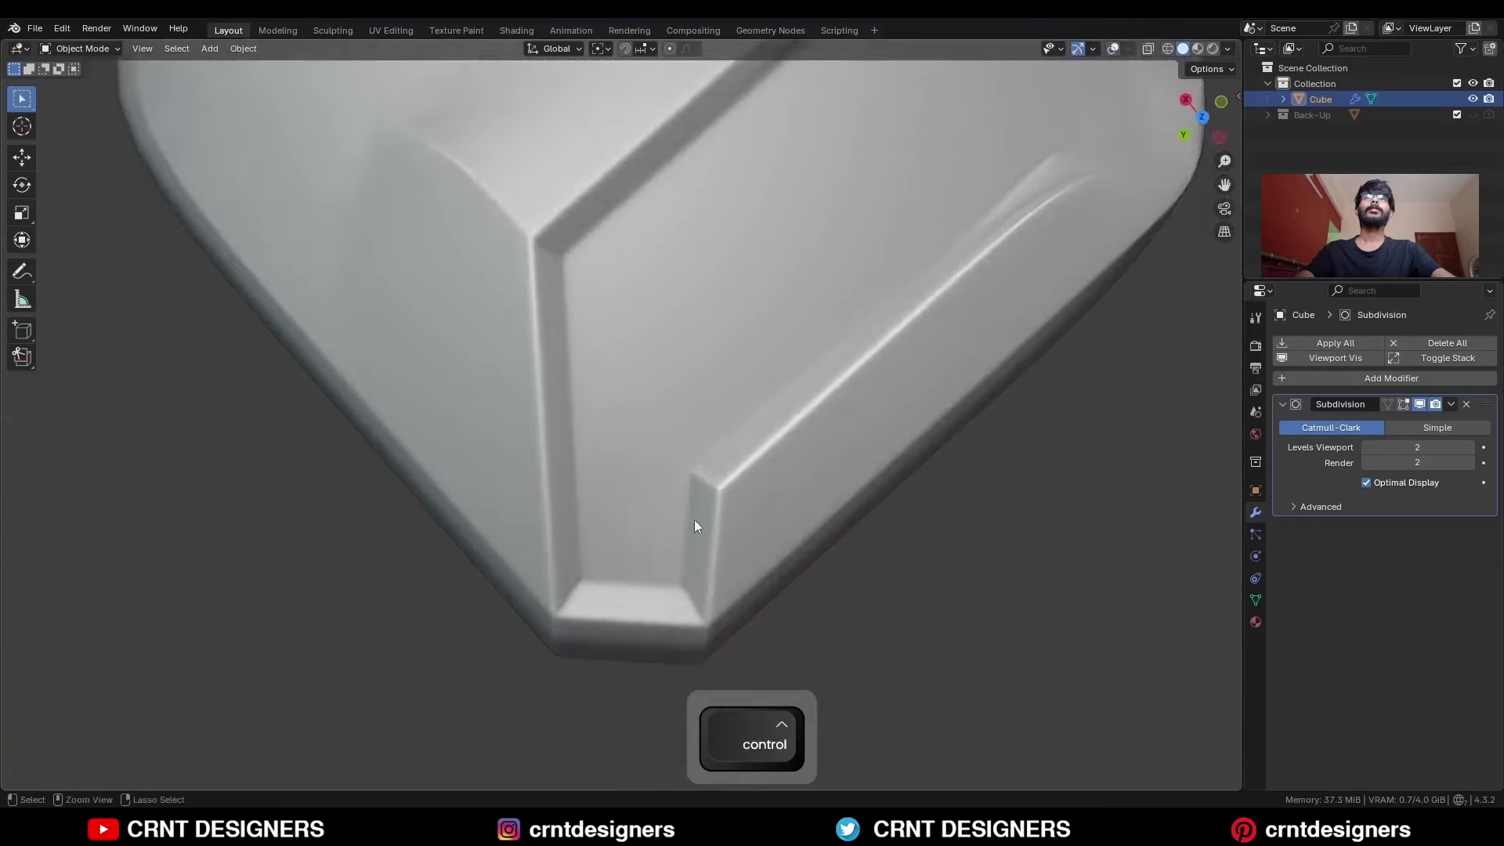
- Shade the block smooth in Object Mode and inspect the recess's chamfered corner up close
ctrl+middle_drag(694, 519, 718, 455)
right_click(745, 355)
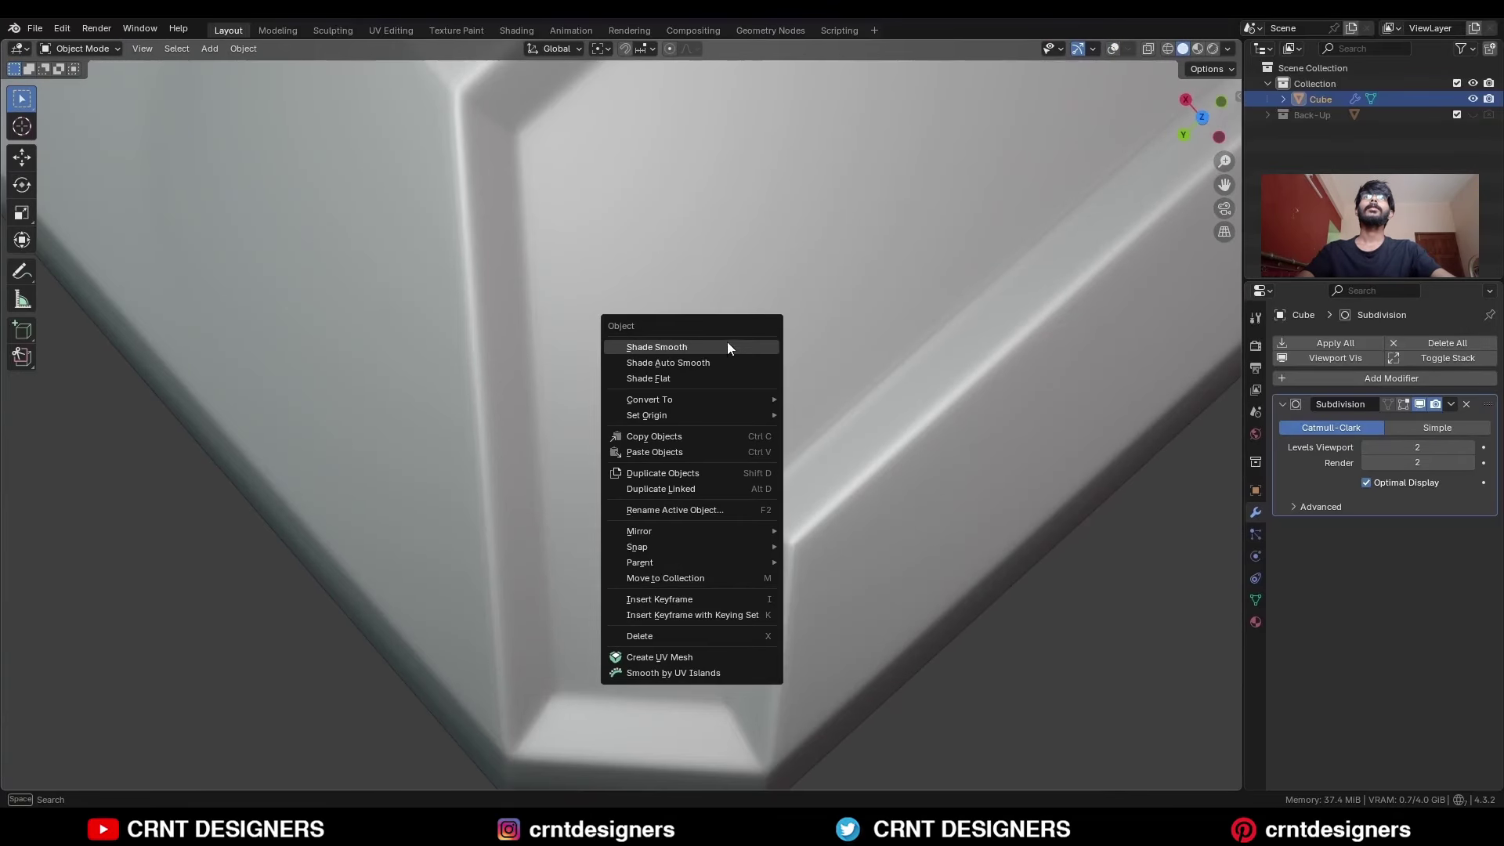
click(728, 343)
ctrl+middle_drag(753, 332, 765, 437)
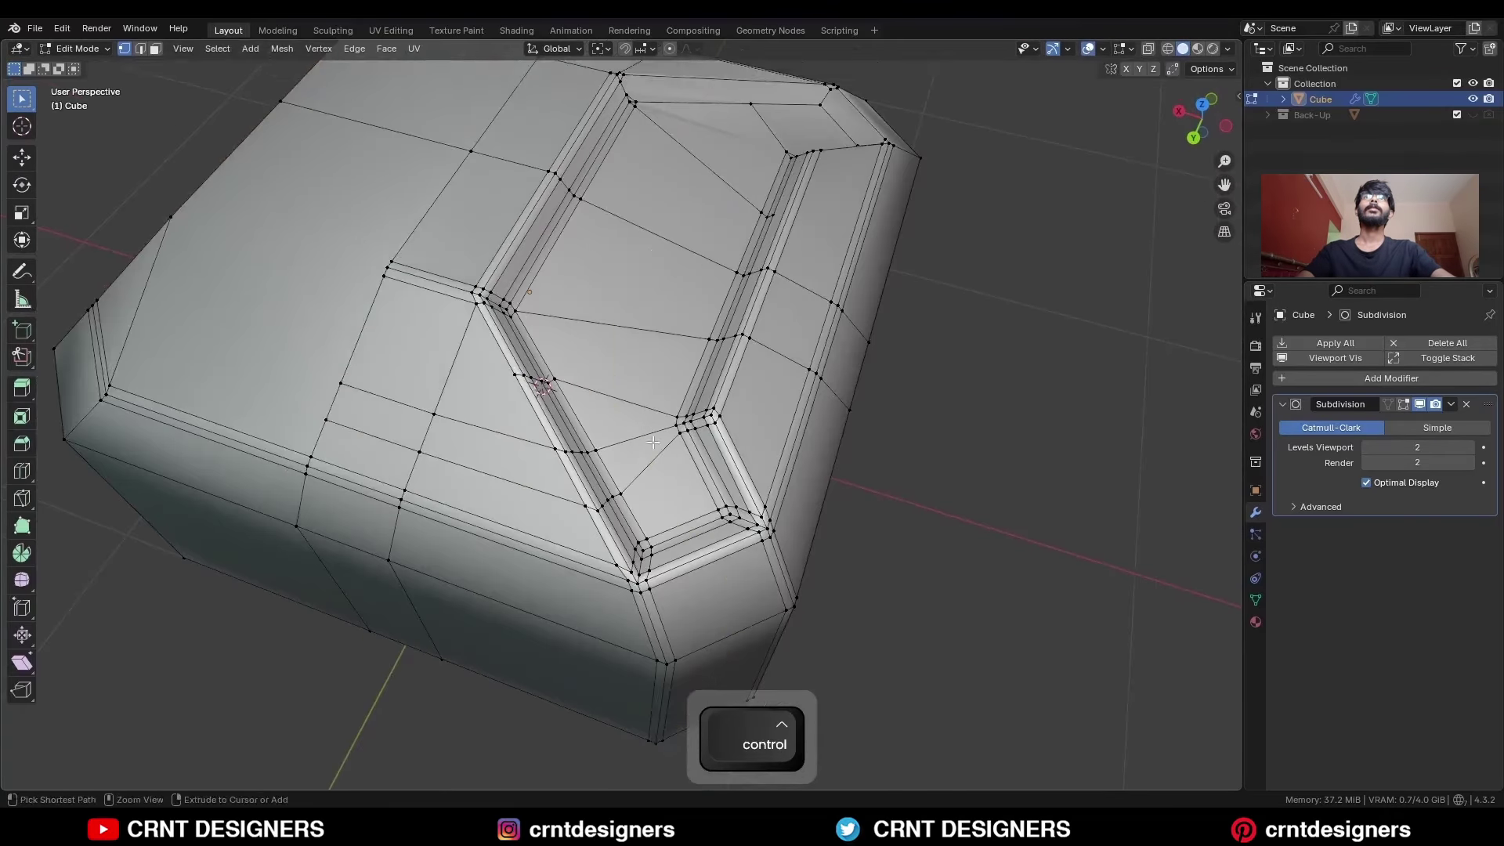
- Add a lengthwise loop cut through the recess floor and a centered one across the short angled wall at its chamfered end
key(ctrl+r)
click(643, 383)
click(964, 408)
middle_drag(964, 408, 815, 415)
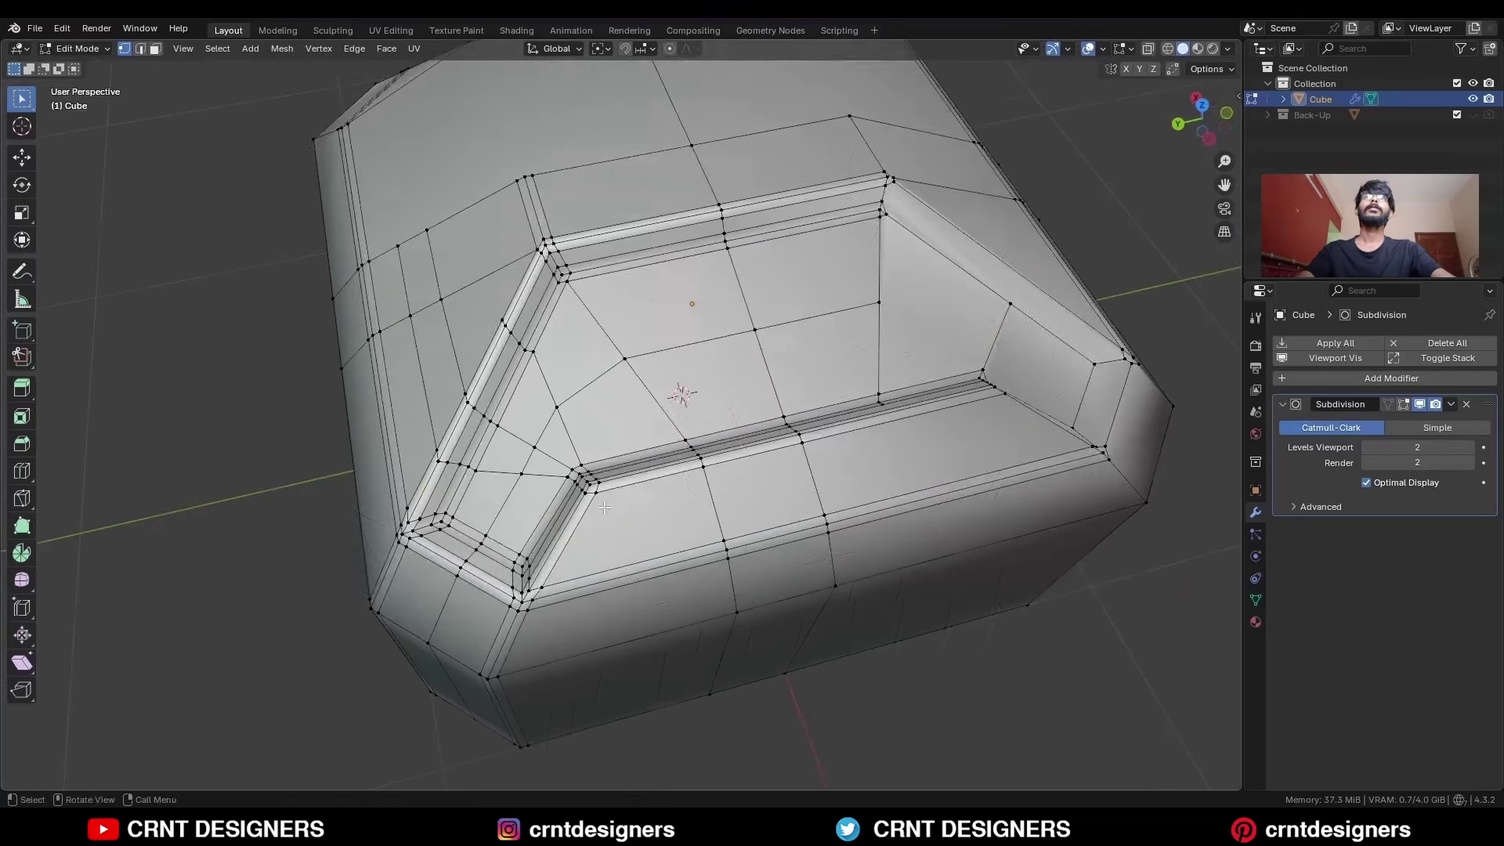
key(ctrl+r)
click(584, 487)
right_click(584, 487)
click(885, 658)
- Add one centered loop cut across the block and recess, in the strip beside the middle edge loop
middle_drag(885, 658, 913, 709)
key(ctrl+r)
click(841, 525)
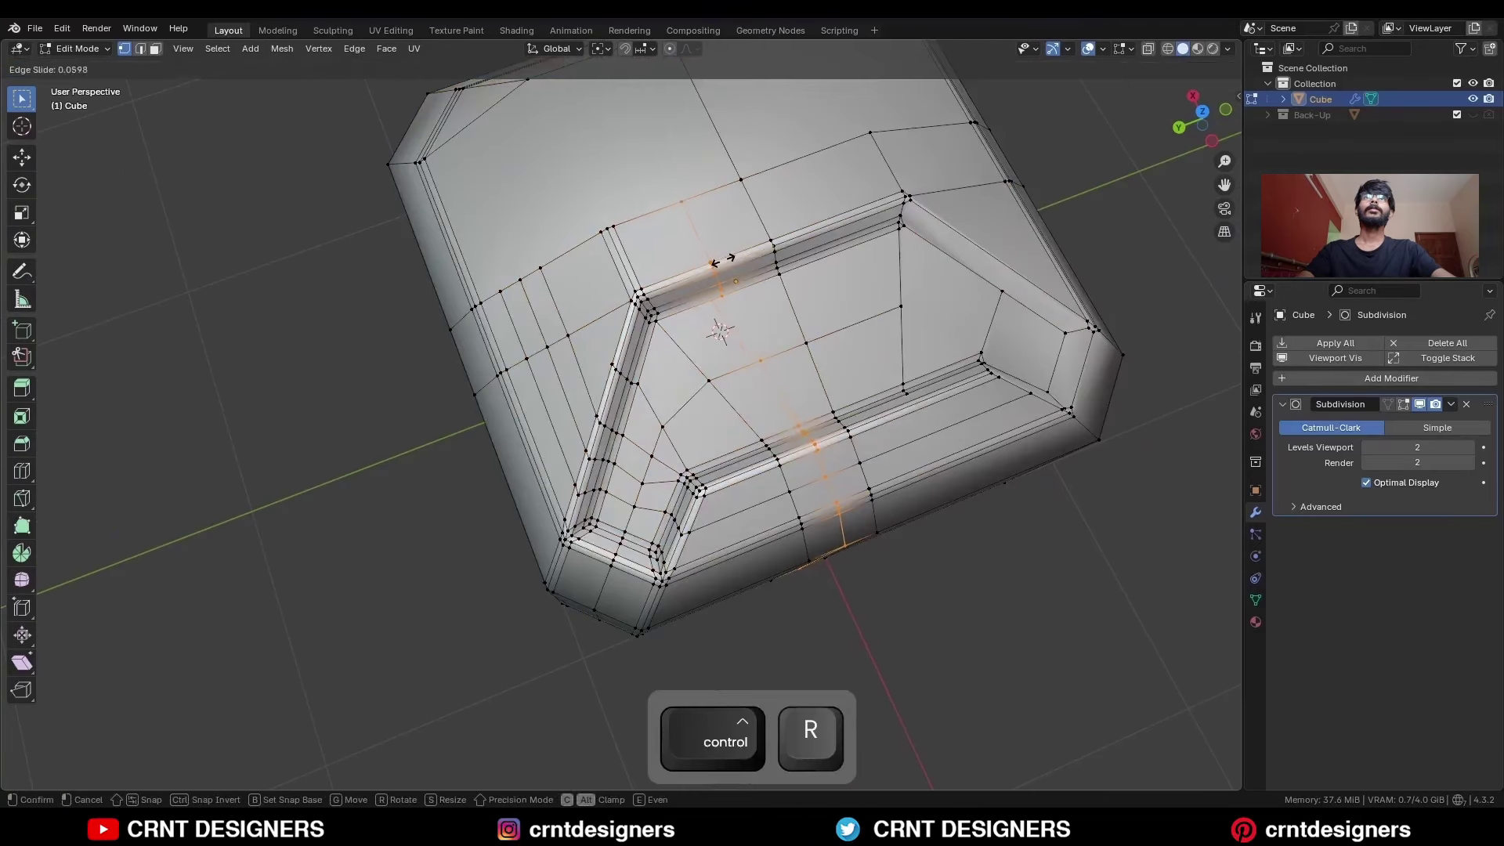
right_click(841, 525)
middle_drag(841, 525, 829, 462)
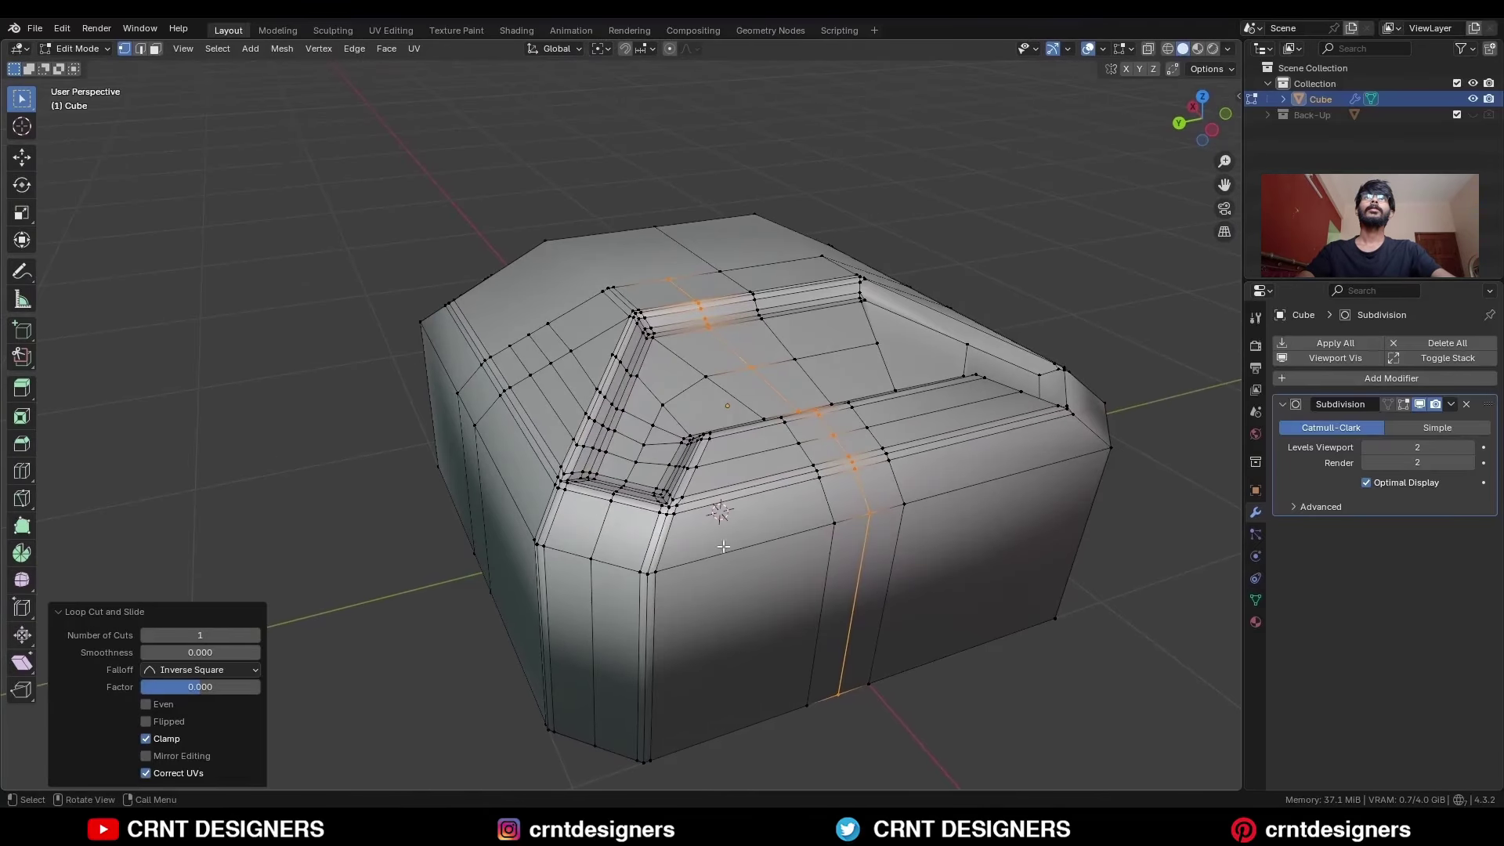
- Bevel the edge loop around the top of the block's side walls with 2 segments and a width of about 0.022 m
key(2)
middle_drag(665, 602, 745, 604)
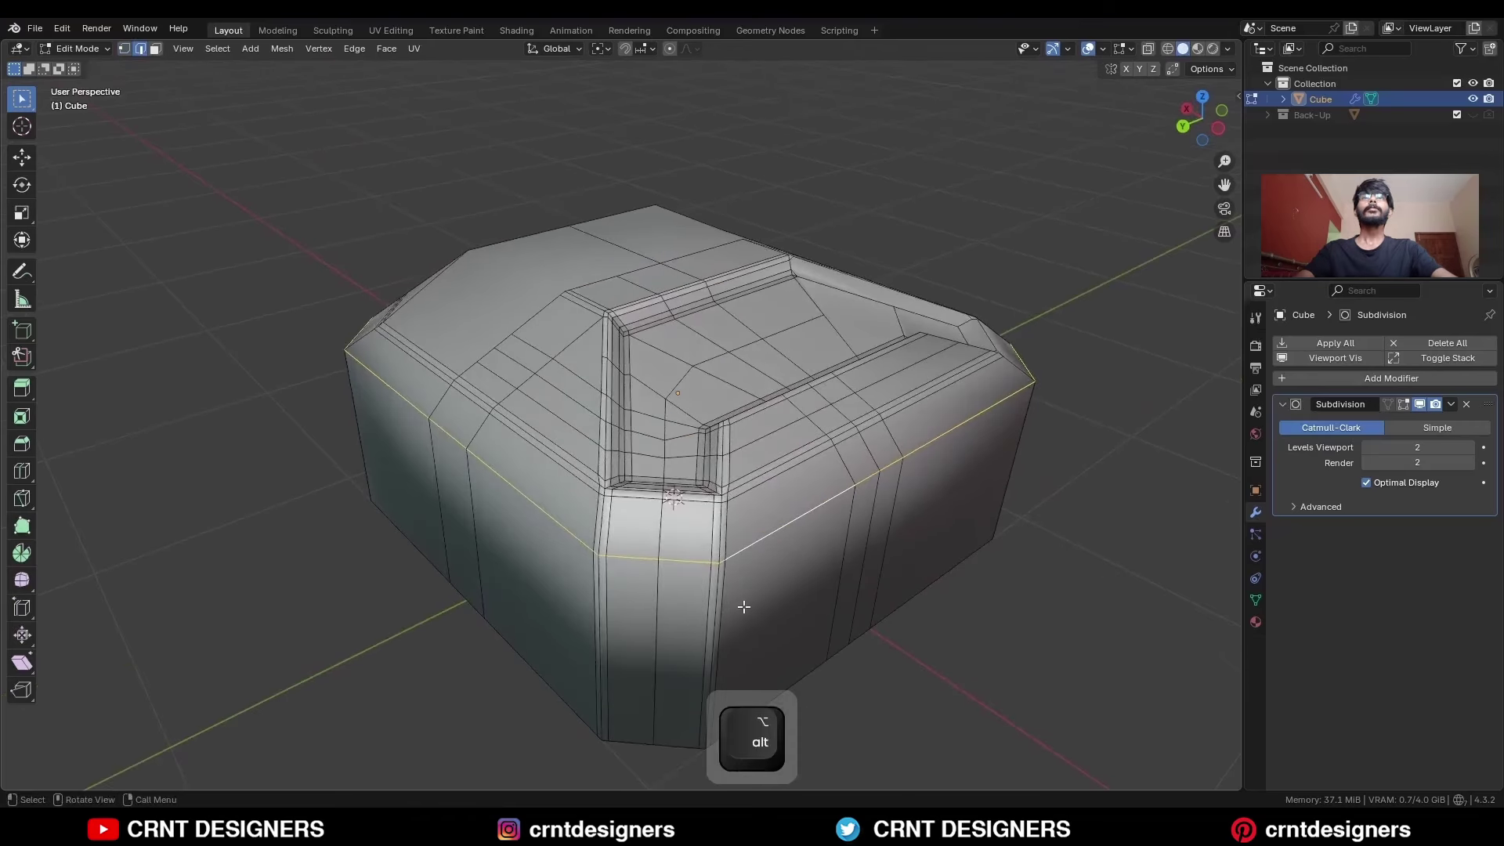
key(ctrl+b)
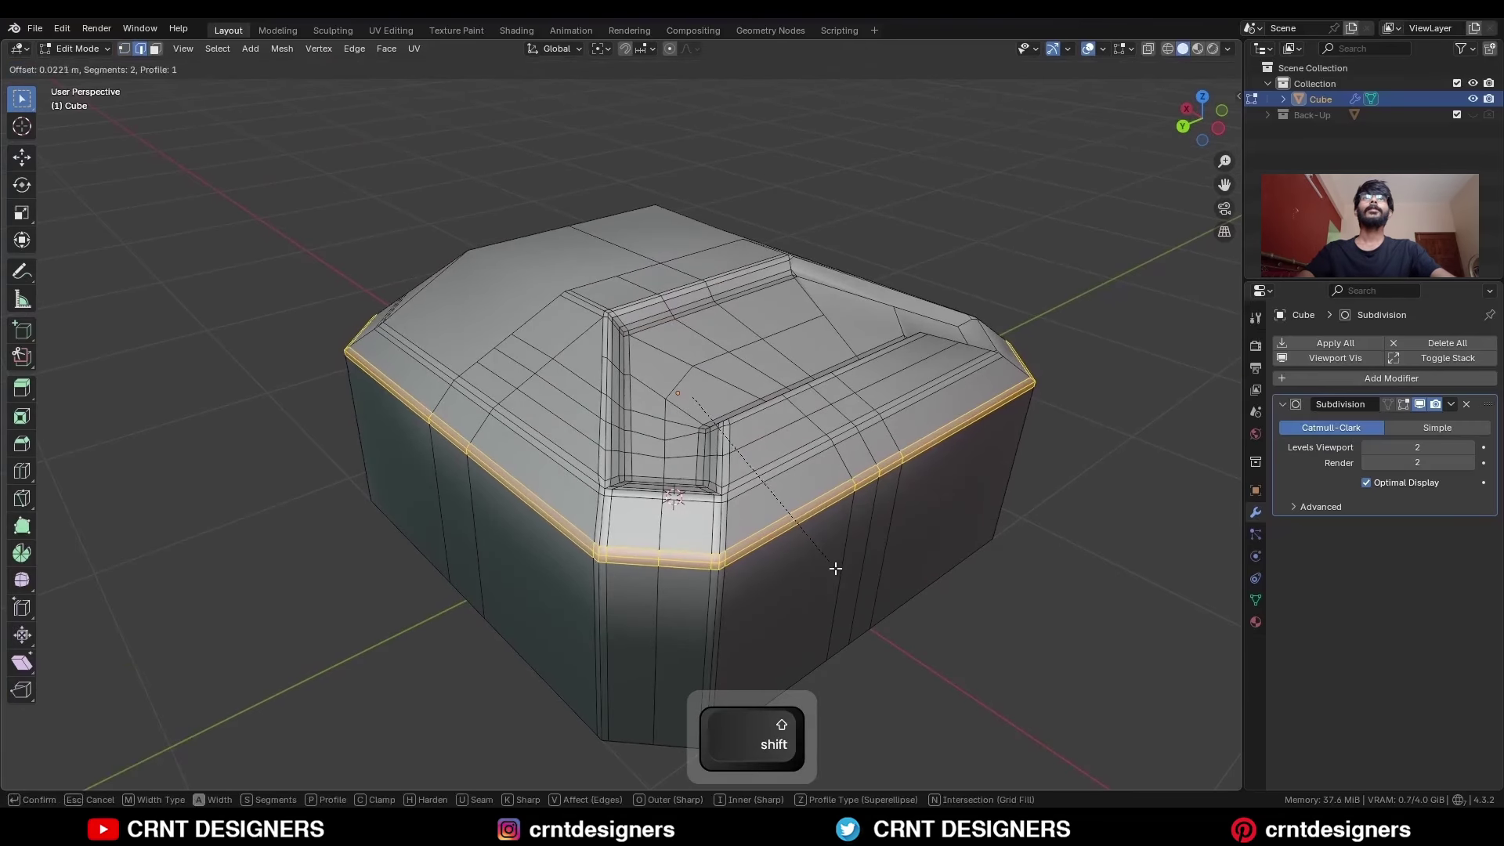
click(832, 568)
click(907, 616)
- Select the block's bottom faces and inset them with a thickness of about 0.0265 m
mouse_move(906, 583)
middle_down()
mouse_move(800, 395)
mouse_move(757, 376)
middle_up()
key(3)
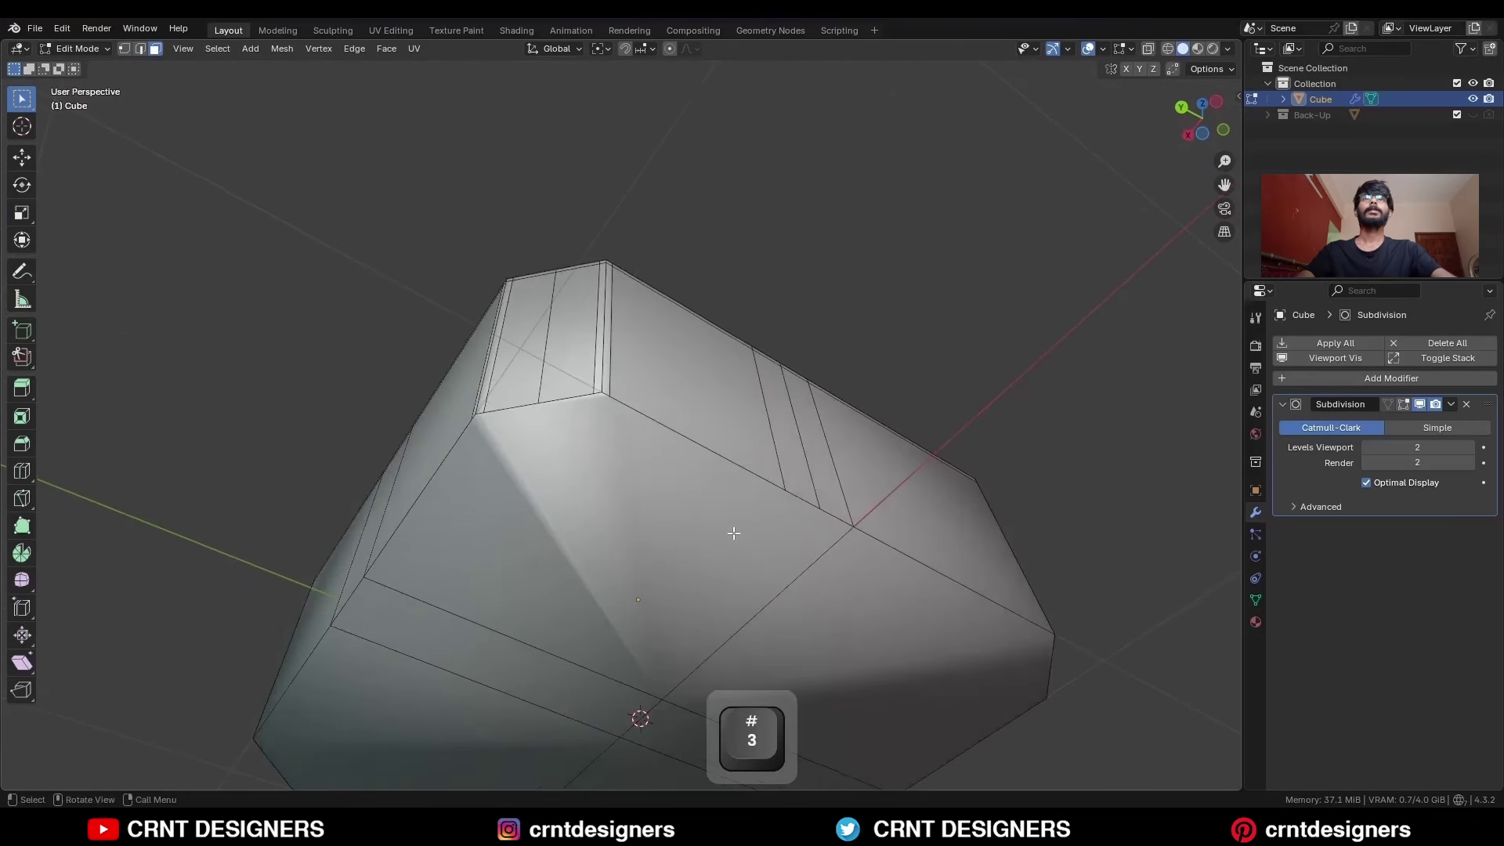
middle_drag(735, 530, 712, 544)
ctrl+right_drag(711, 631, 753, 586)
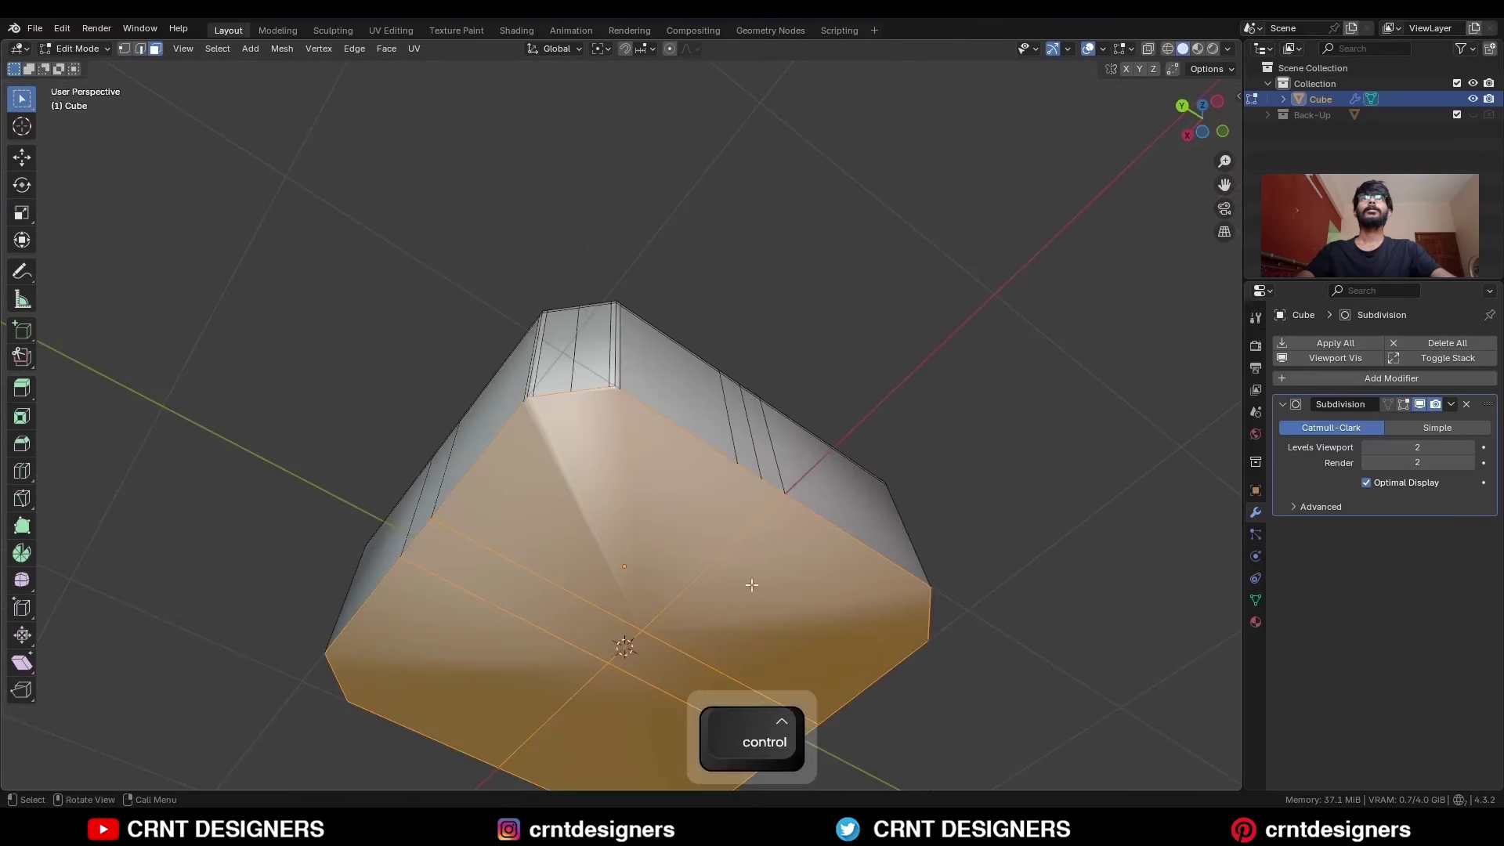
key(i)
click(916, 401)
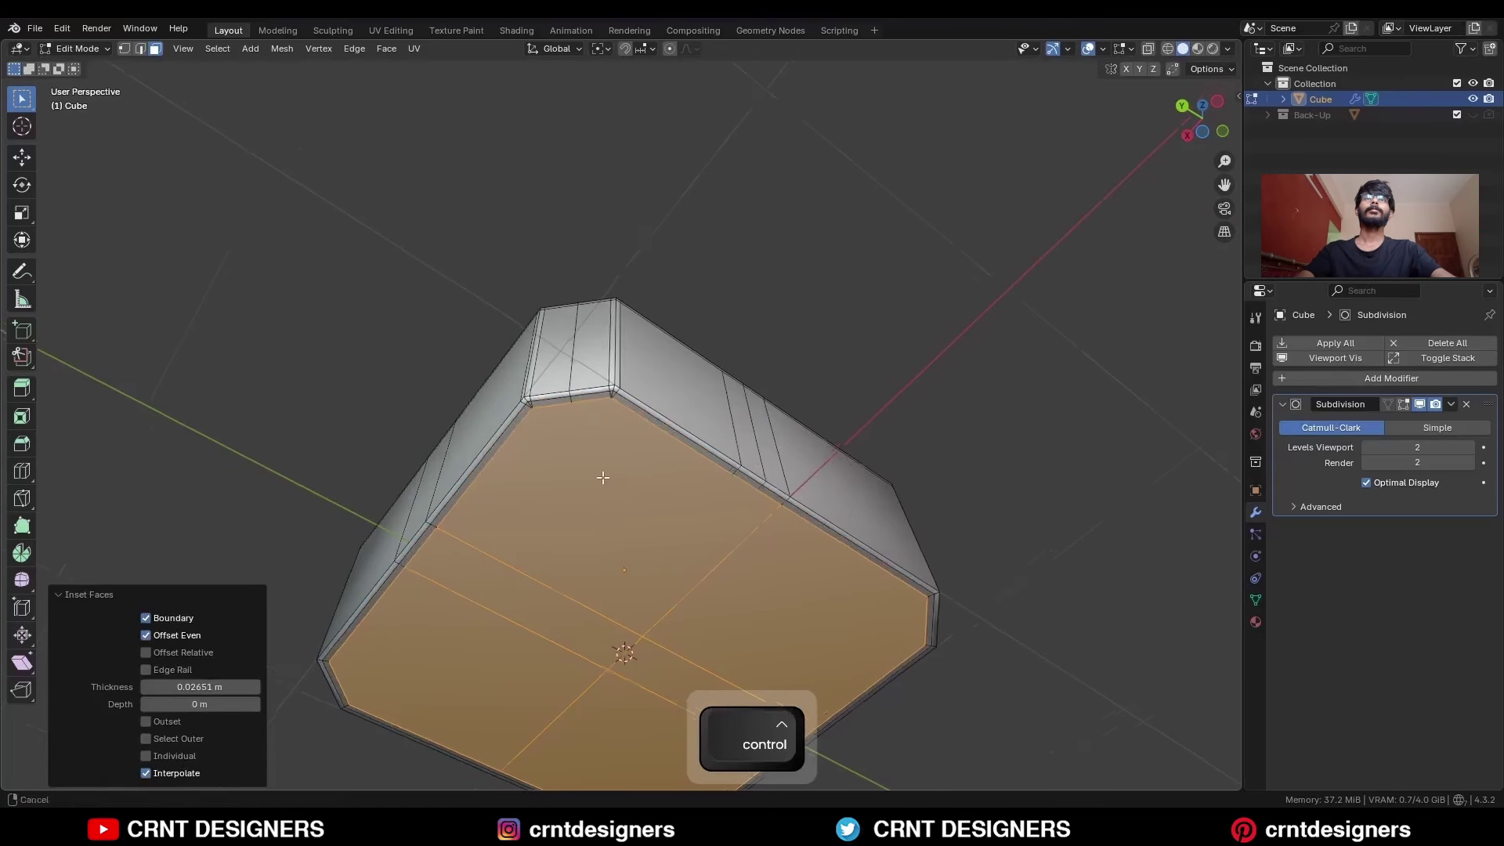
- Merge the clustered inset vertices at each end of the bottom's chamfered corner at their center
scroll(603, 439, up, 2)
key(1)
drag(588, 381, 587, 376)
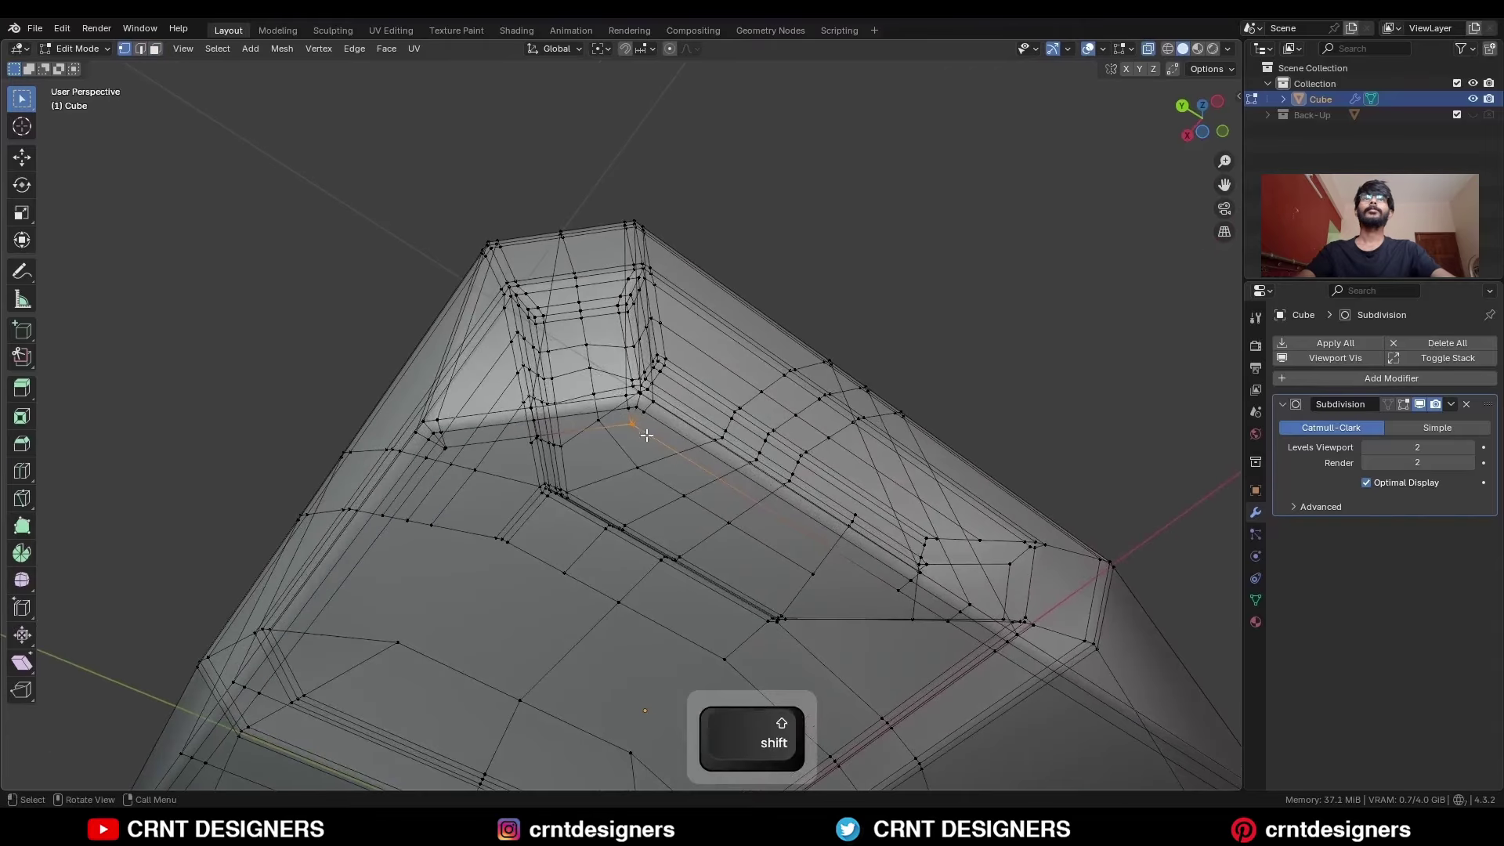
key(m)
click(642, 424)
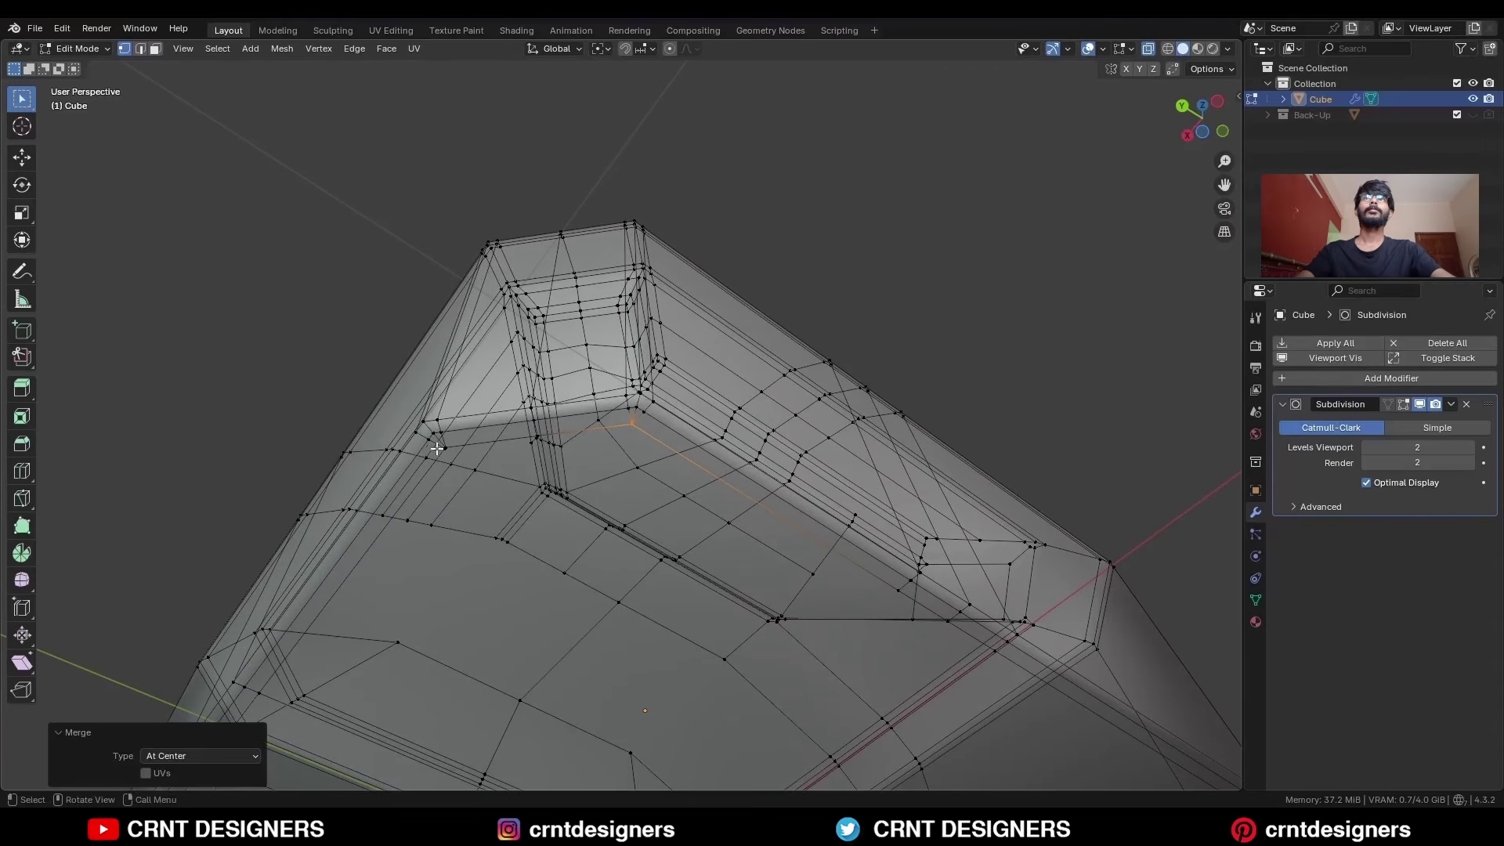
key(ctrl+z)
key(m)
click(514, 436)
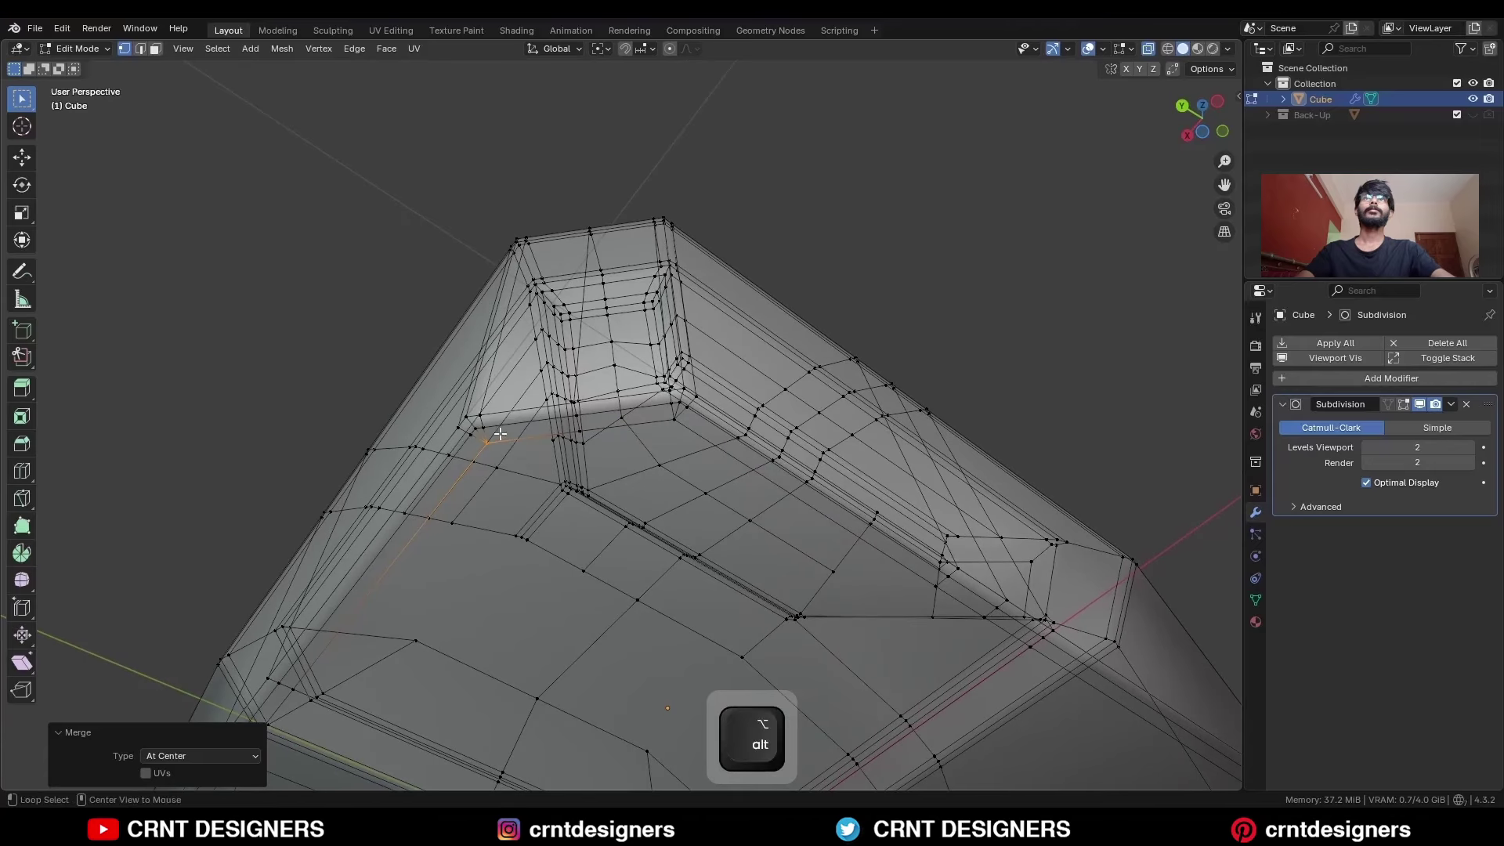
- Turn off X-ray and dissolve the redundant short edges at the bottom's merged inset corners
key(alt+z)
key(2)
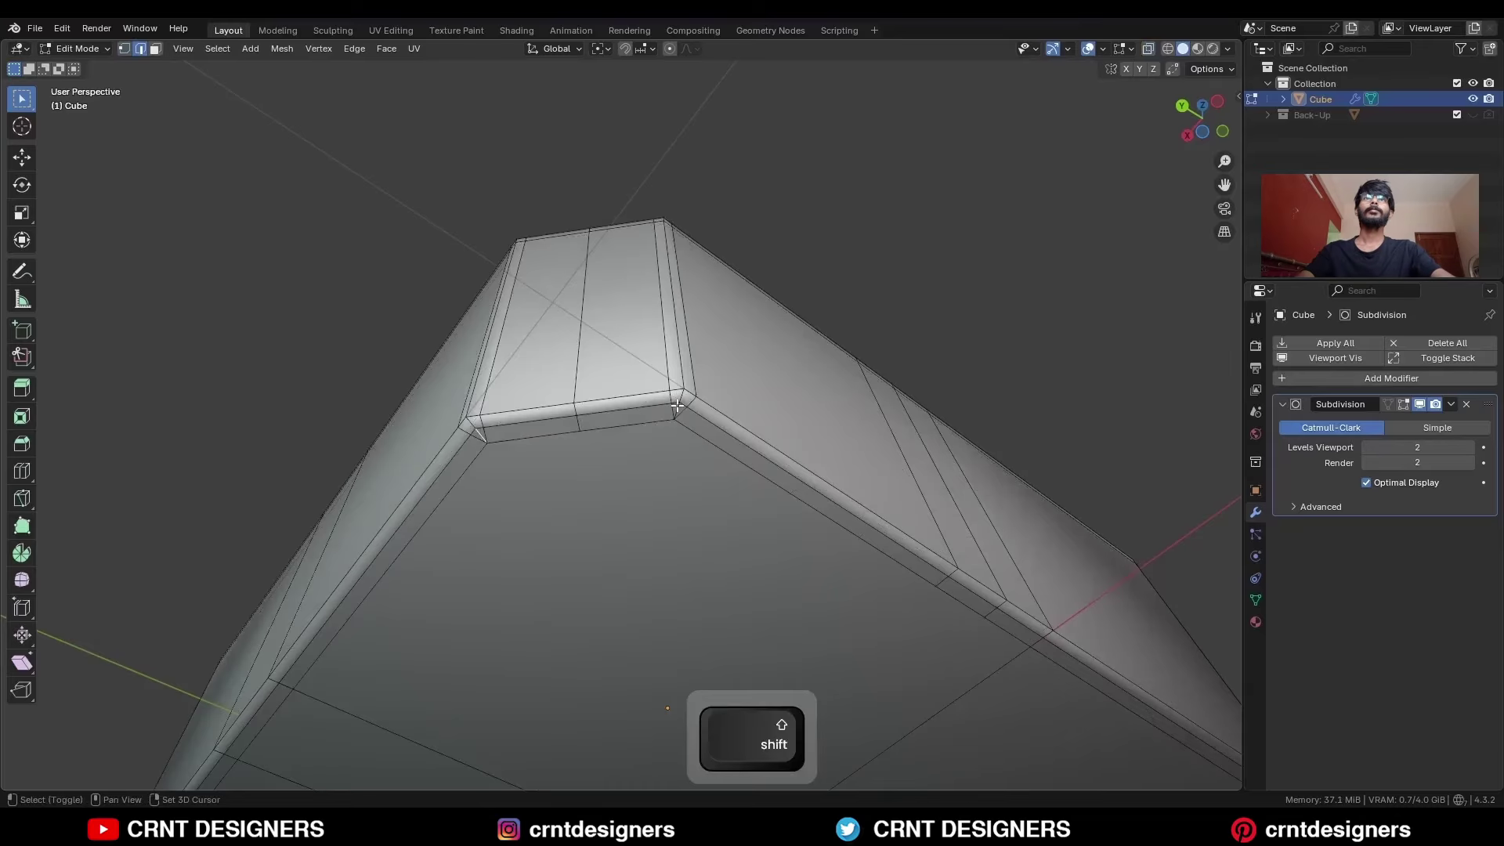
key(ctrl+x)
- Add three evenly spaced horizontal loop cuts around the block's side walls
scroll(700, 405, down, 1)
middle_drag(693, 313, 595, 612)
scroll(661, 437, down, 3)
key(ctrl+r)
click(611, 430)
right_click(611, 429)
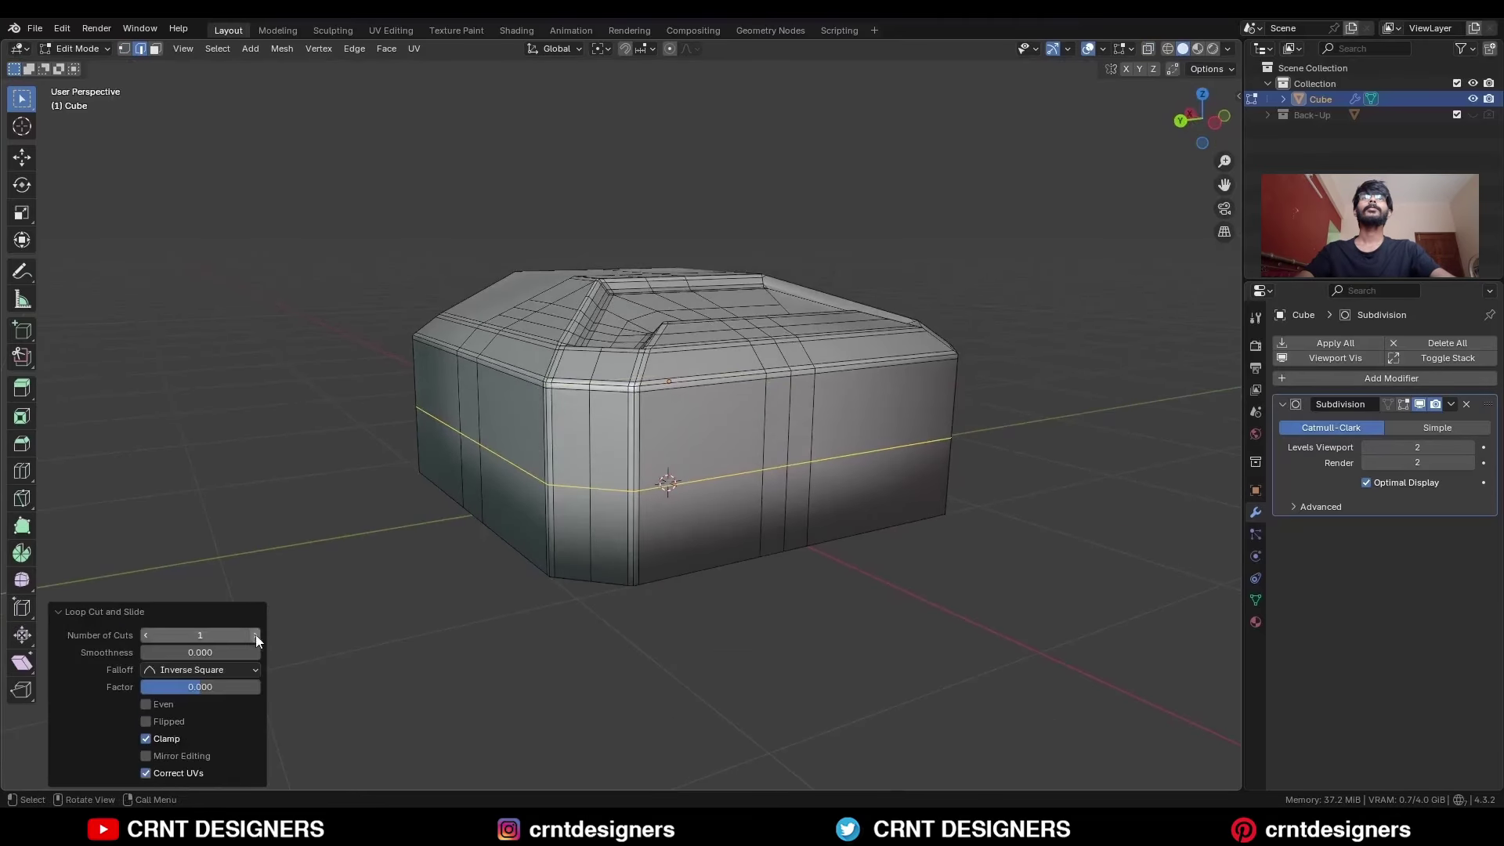
double_click(256, 634)
click(420, 510)
- Dissolve the cross edges beside the recess's slanted side and replace them with three evenly spaced loop cuts
scroll(705, 486, up, 3)
click(726, 482)
key(ctrl+x)
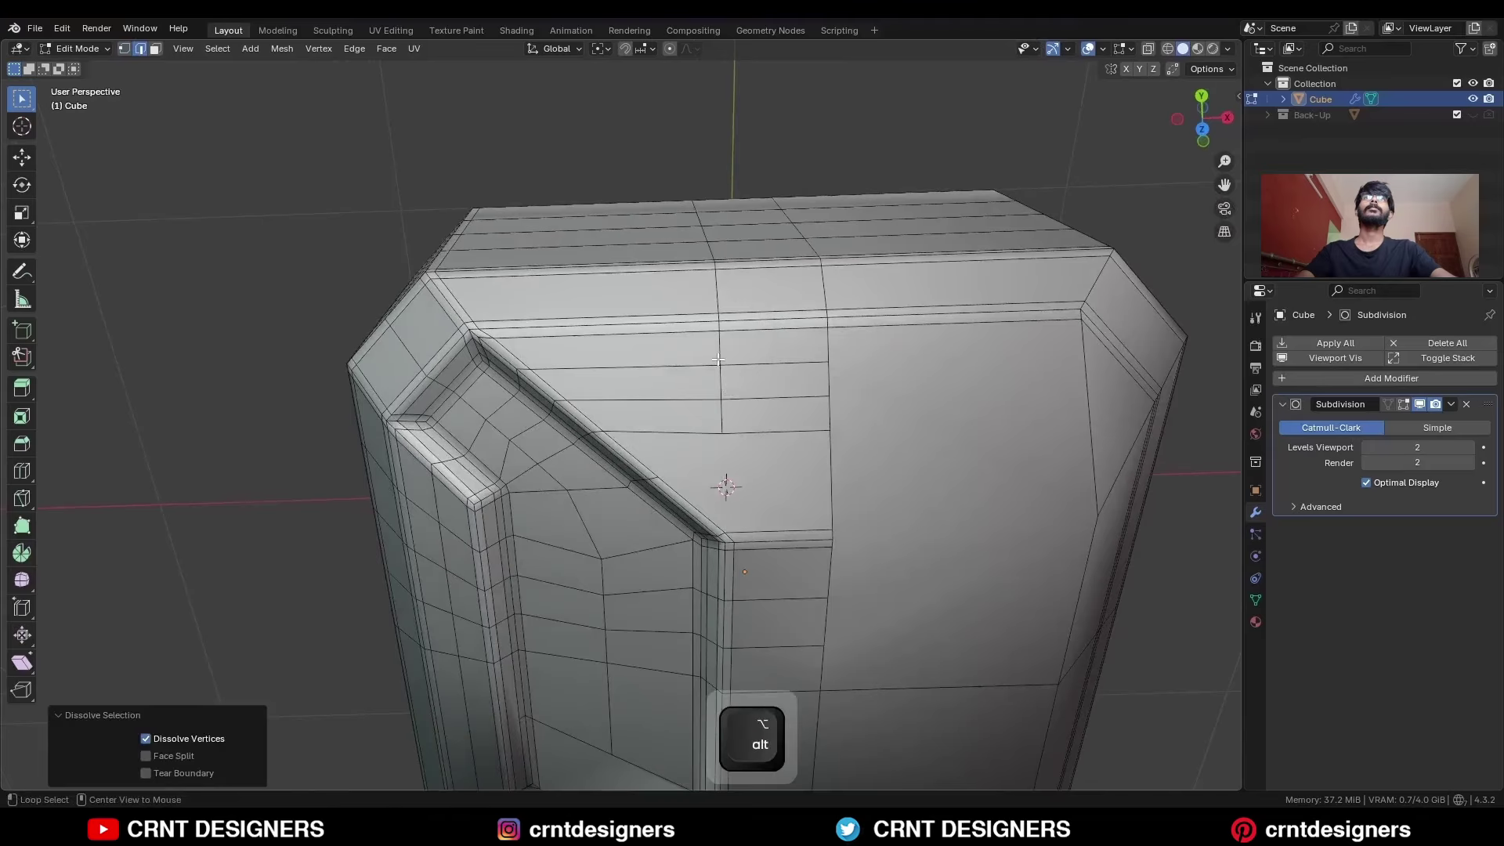
key(ctrl+r)
click(652, 354)
right_click(650, 354)
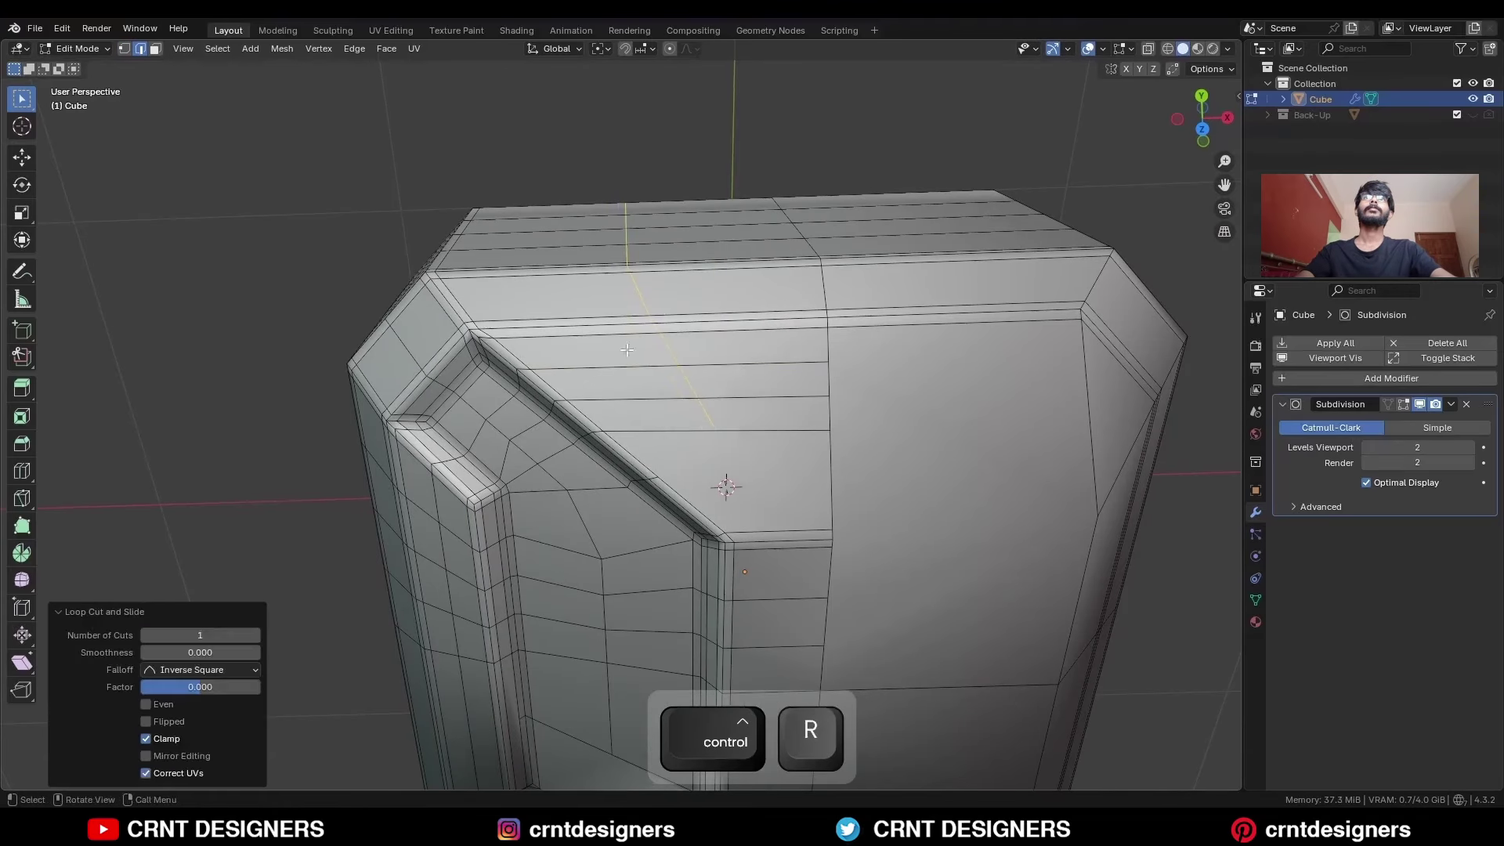
click(256, 635)
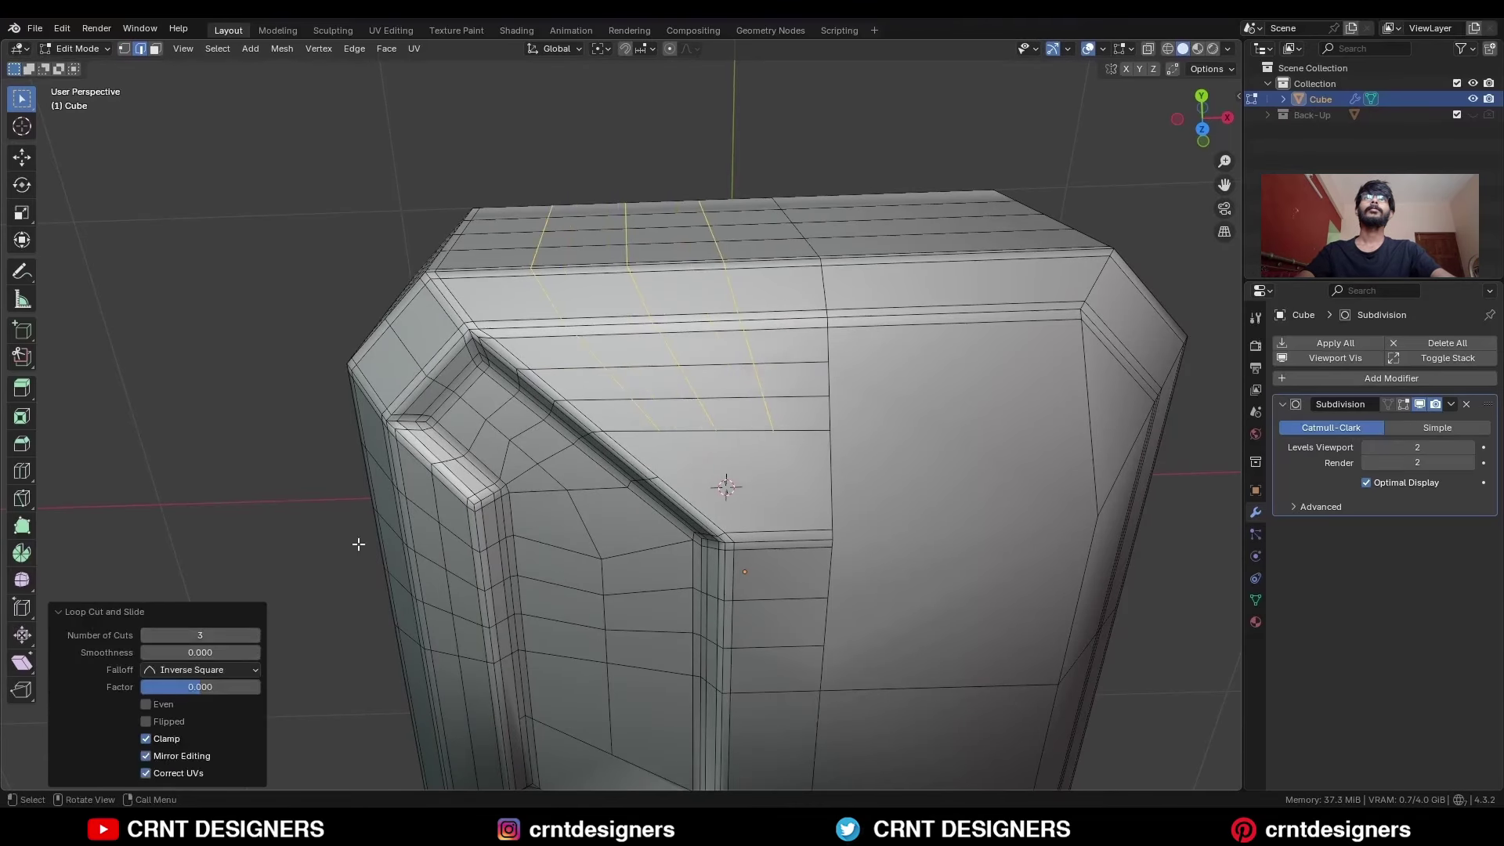
- Connect the end vertex of the new cut nearest the recess to the support vertex at the rim corner
key(1)
click(665, 431)
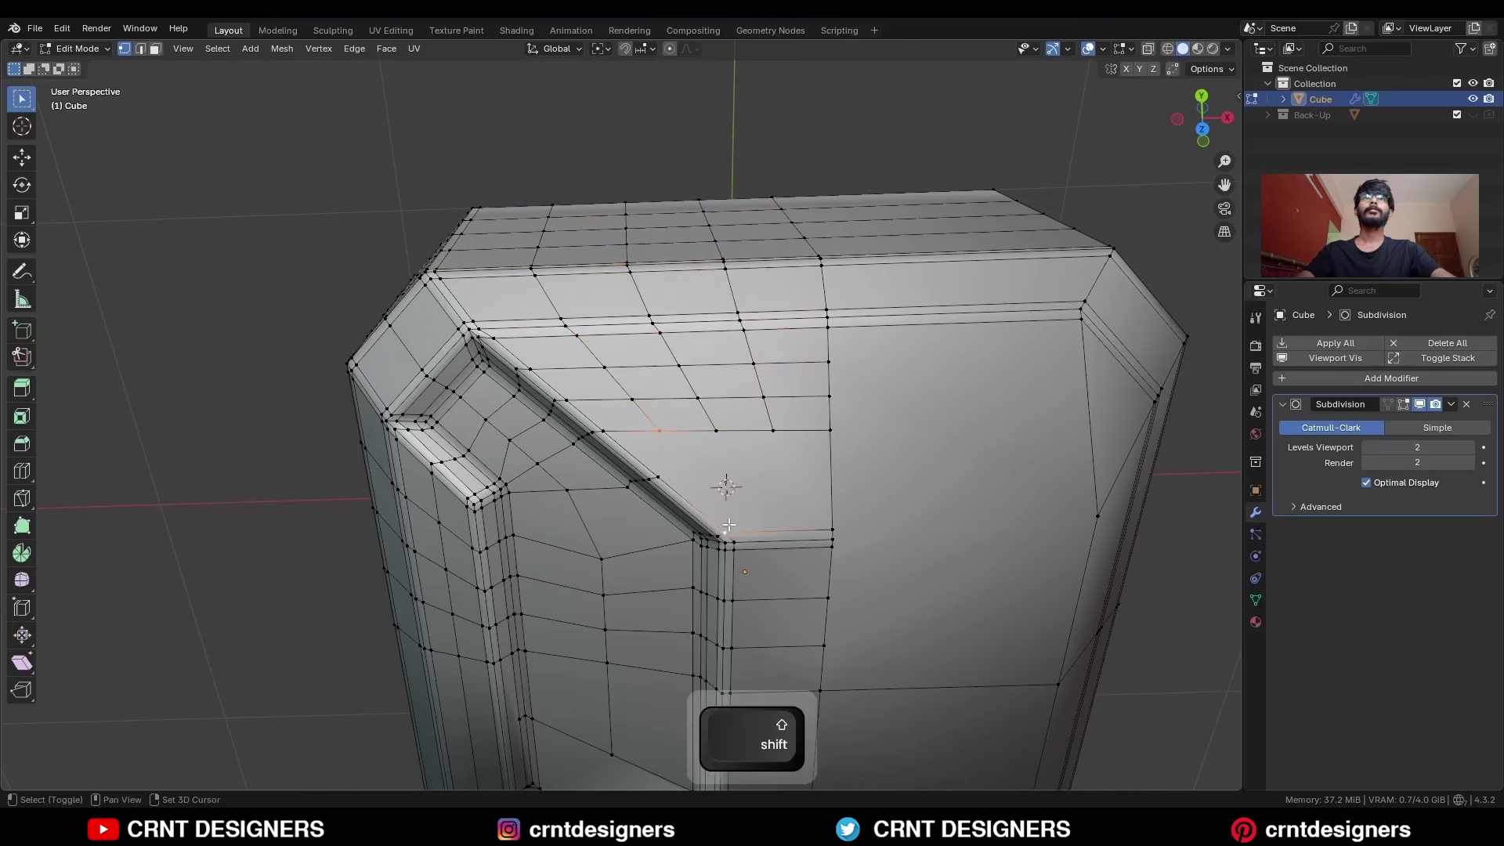
key(j)
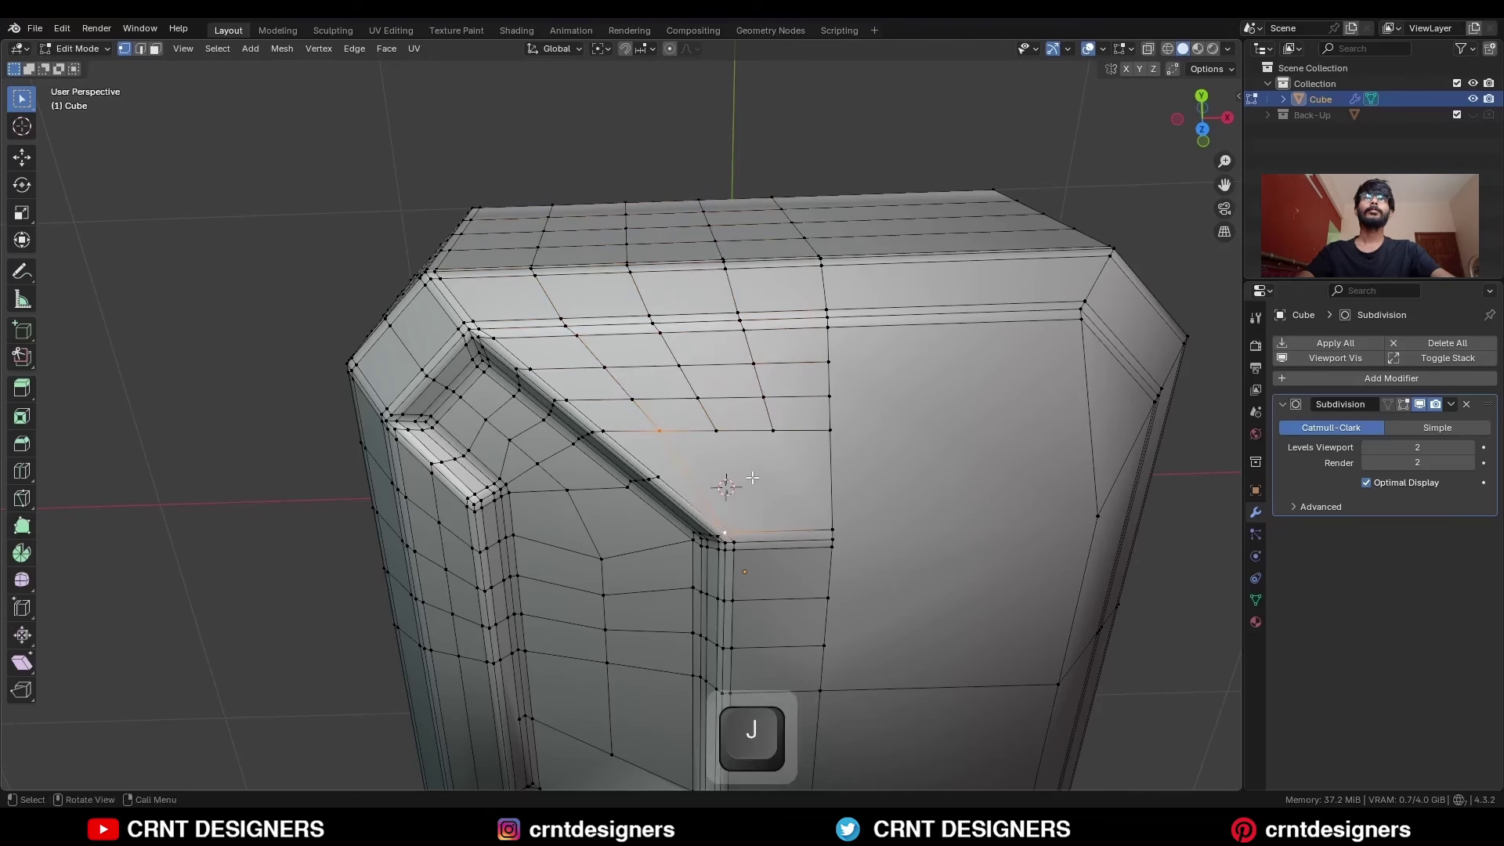
- Add two evenly spaced lengthwise loop cuts to the strip behind the recess's long rim
middle_drag(752, 478, 748, 423)
scroll(746, 439, down, 2)
key(ctrl+r)
click(733, 484)
right_click(729, 484)
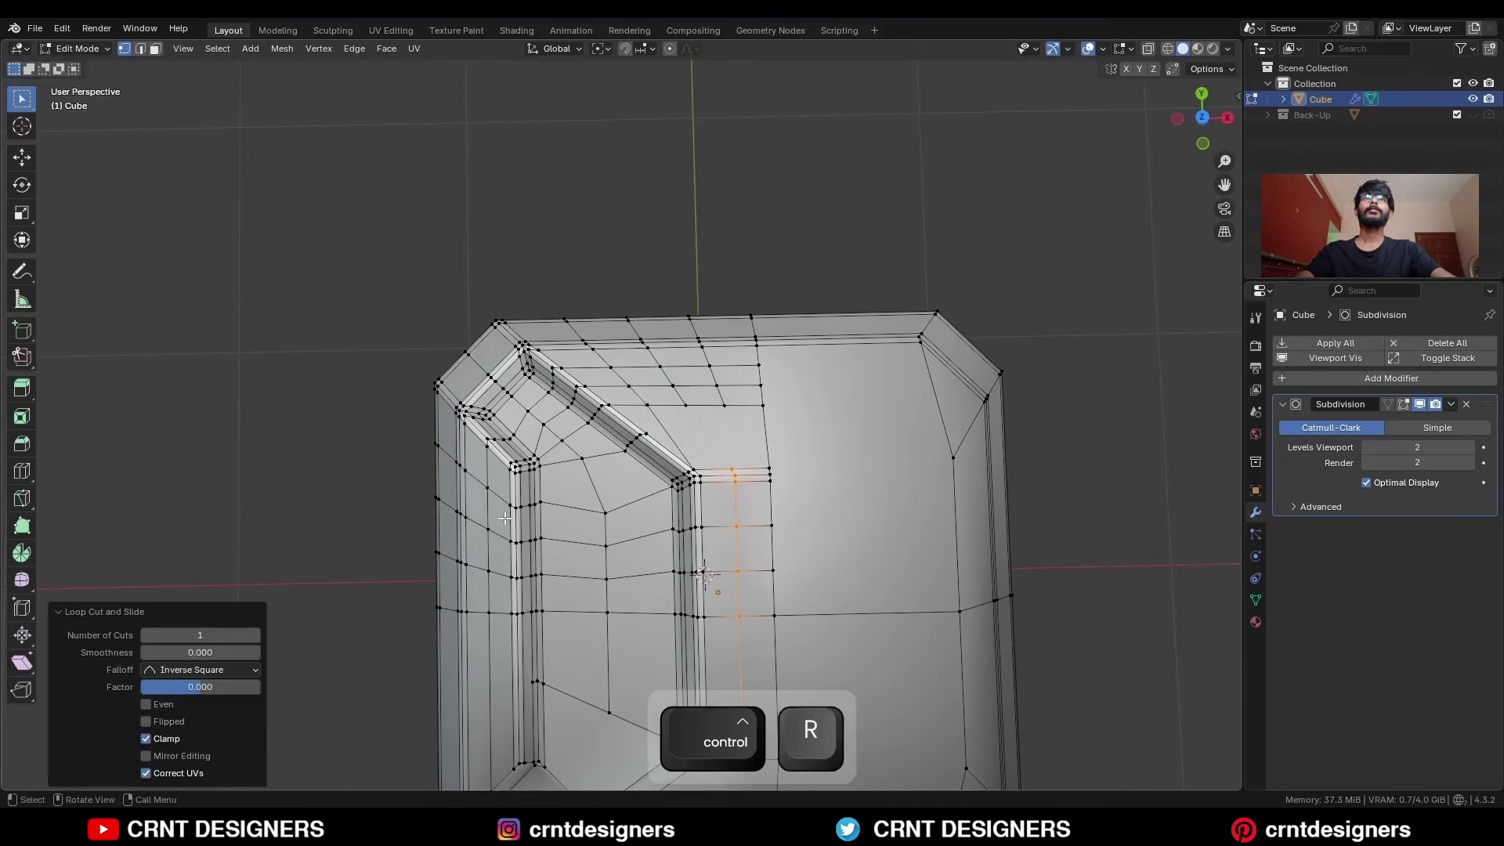
- Connect the two new strip vertices to the matching end vertices of the cuts beside the slanted side
click(720, 469)
shift+click(685, 405)
key(j)
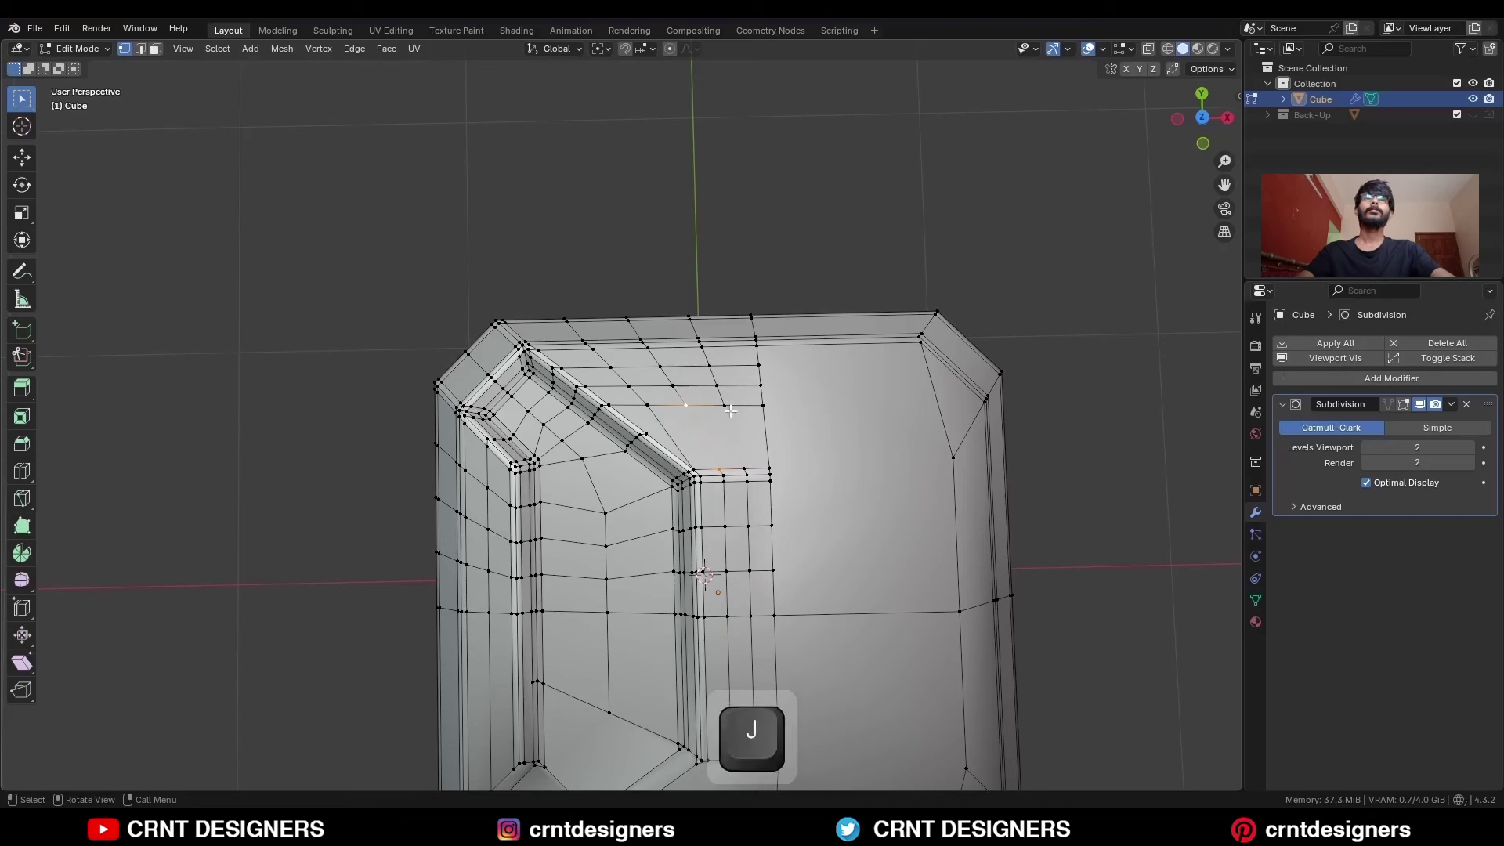
click(725, 405)
shift+click(744, 468)
key(j)
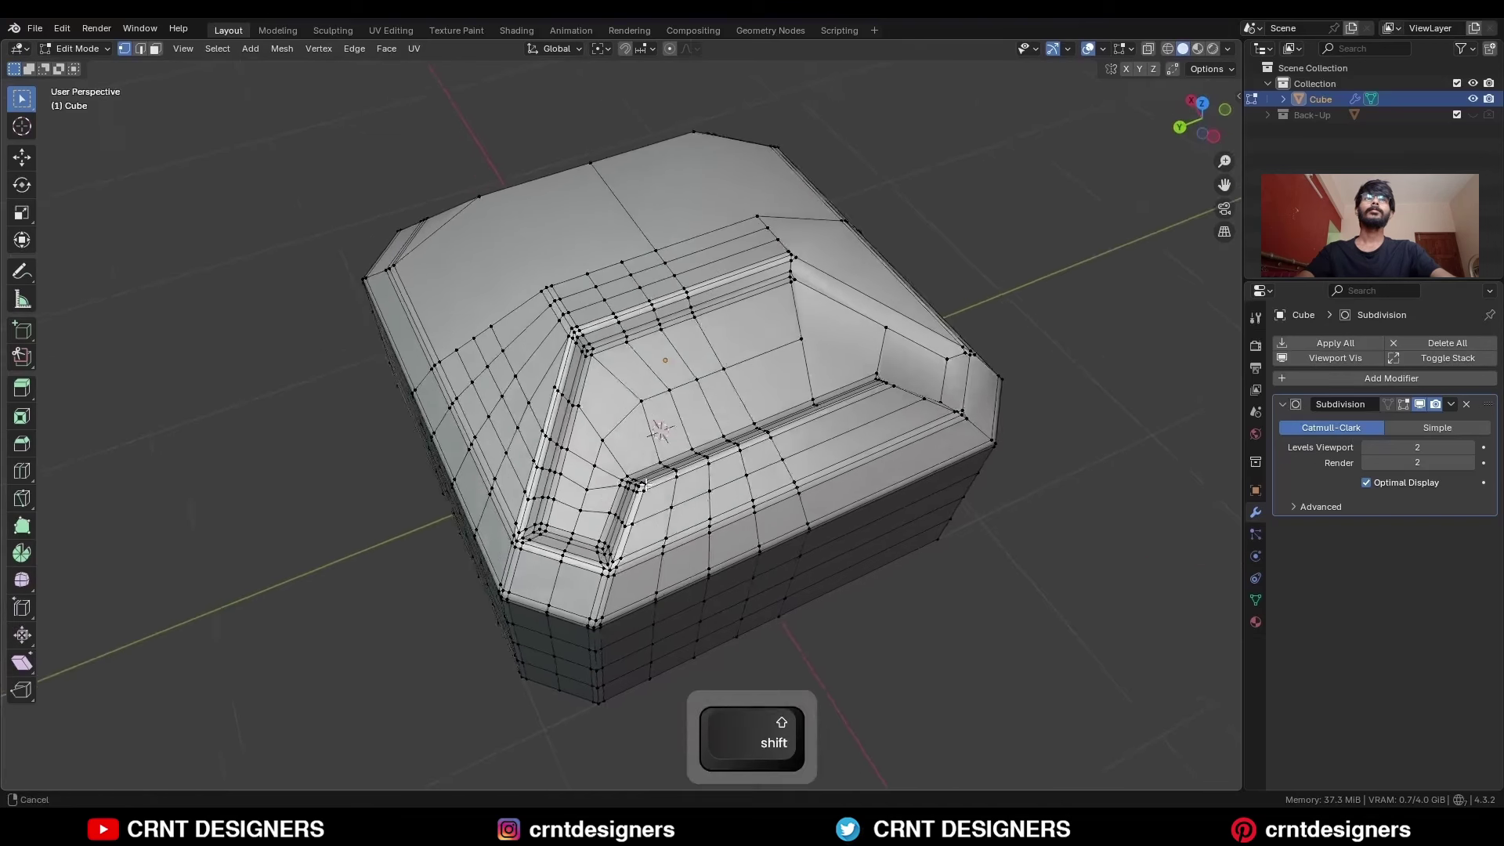
- Symmetrize the whole mesh across the Y axis and from -X to +X so the corner topology covers the full block
middle_drag(644, 484, 688, 496)
key(a)
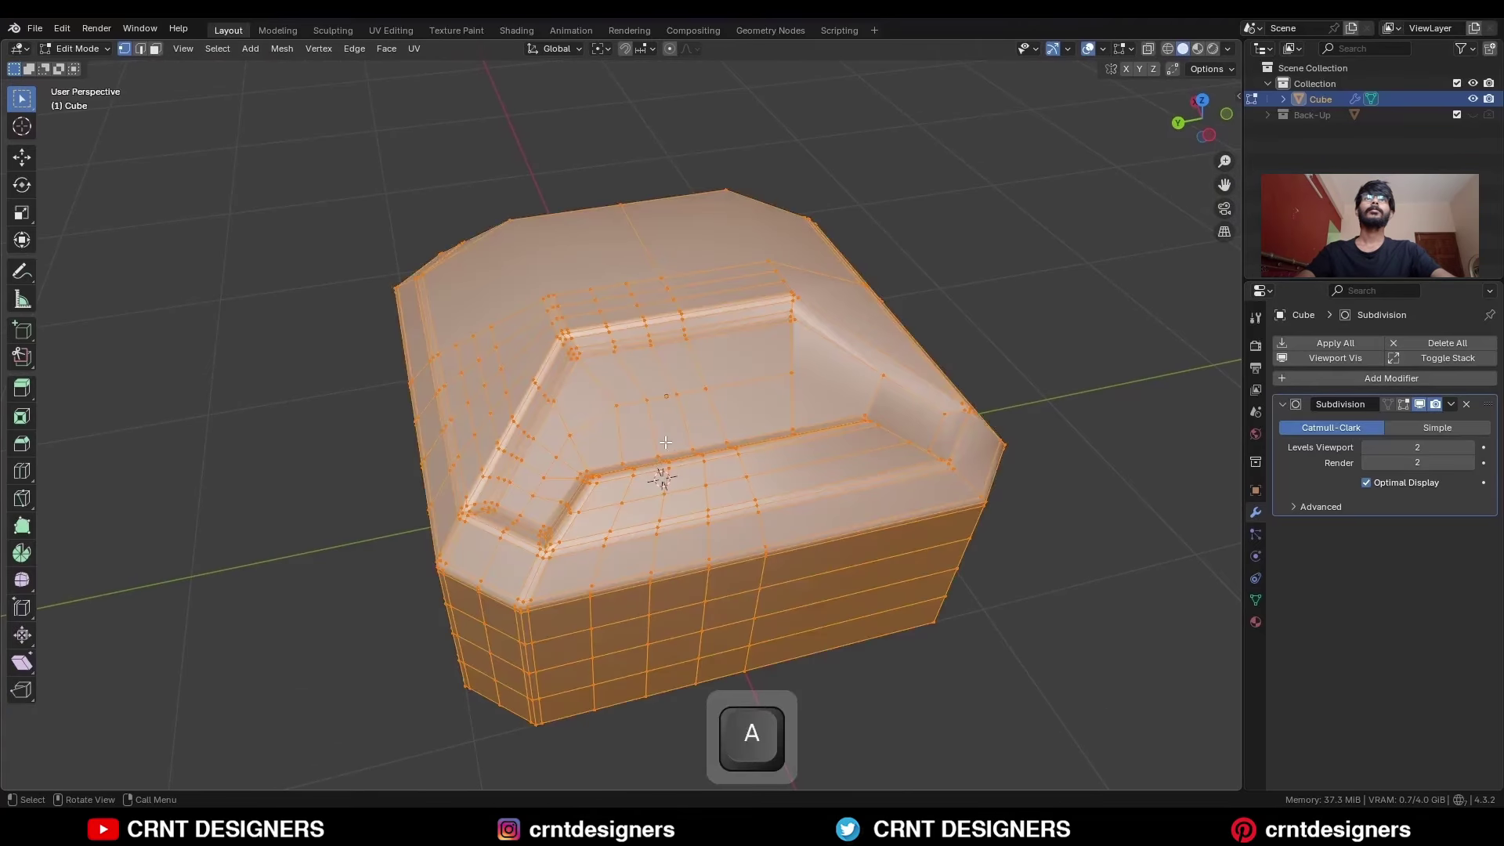
click(282, 49)
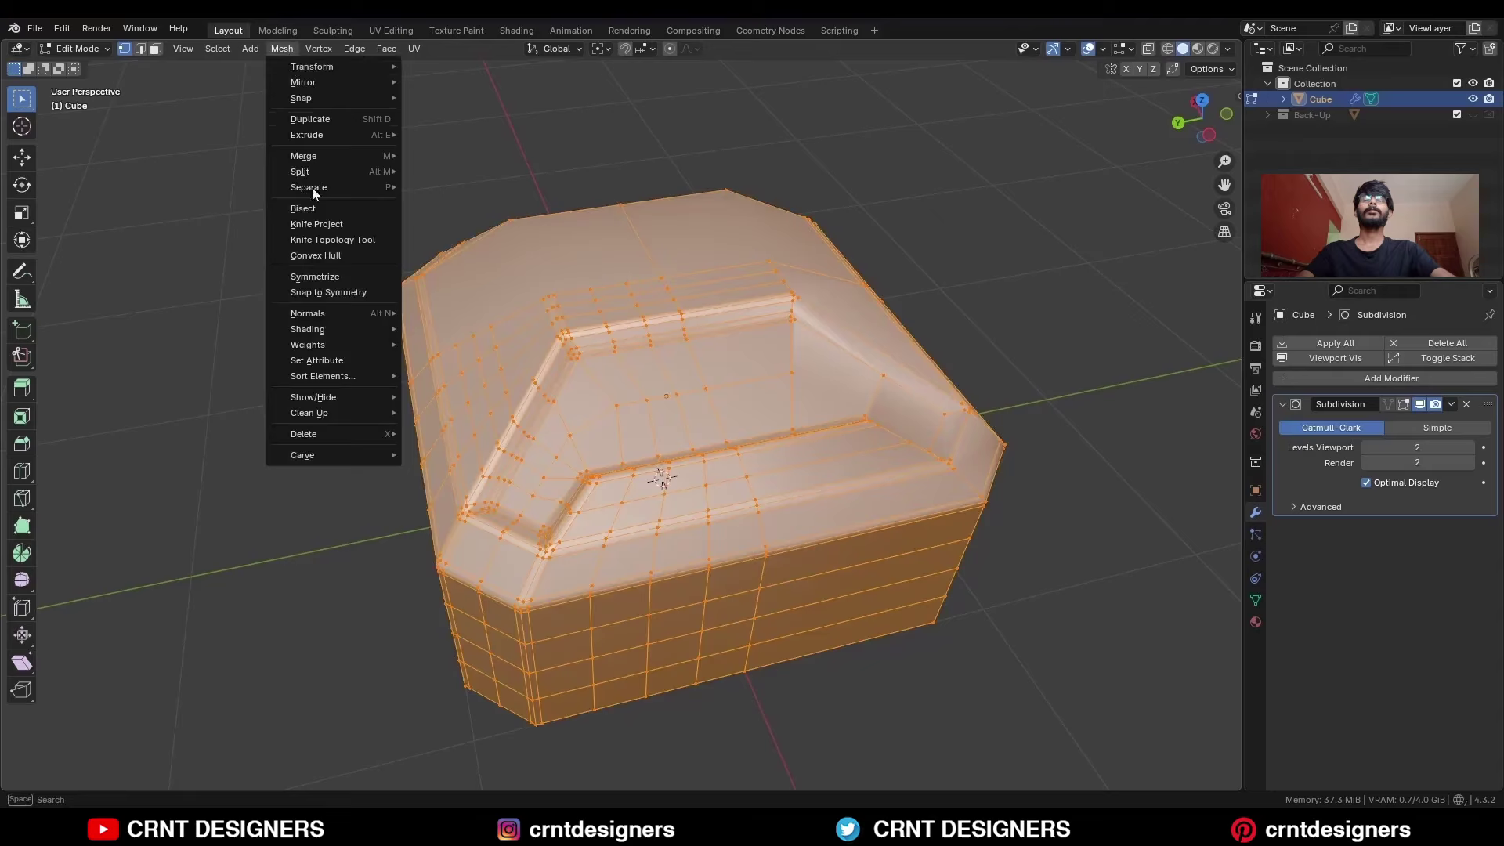
click(321, 272)
click(282, 48)
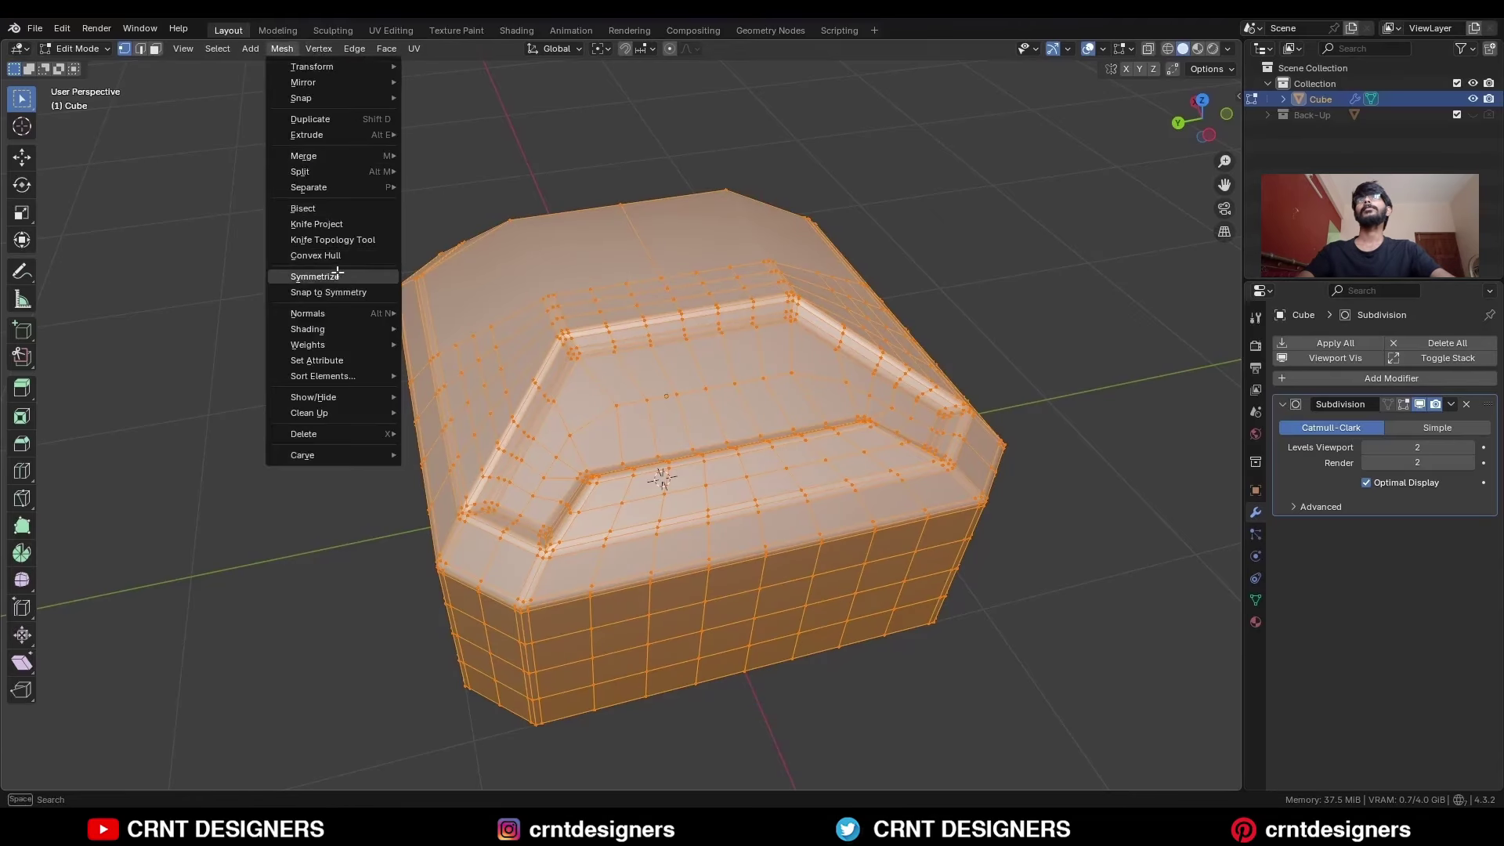
click(324, 272)
click(209, 669)
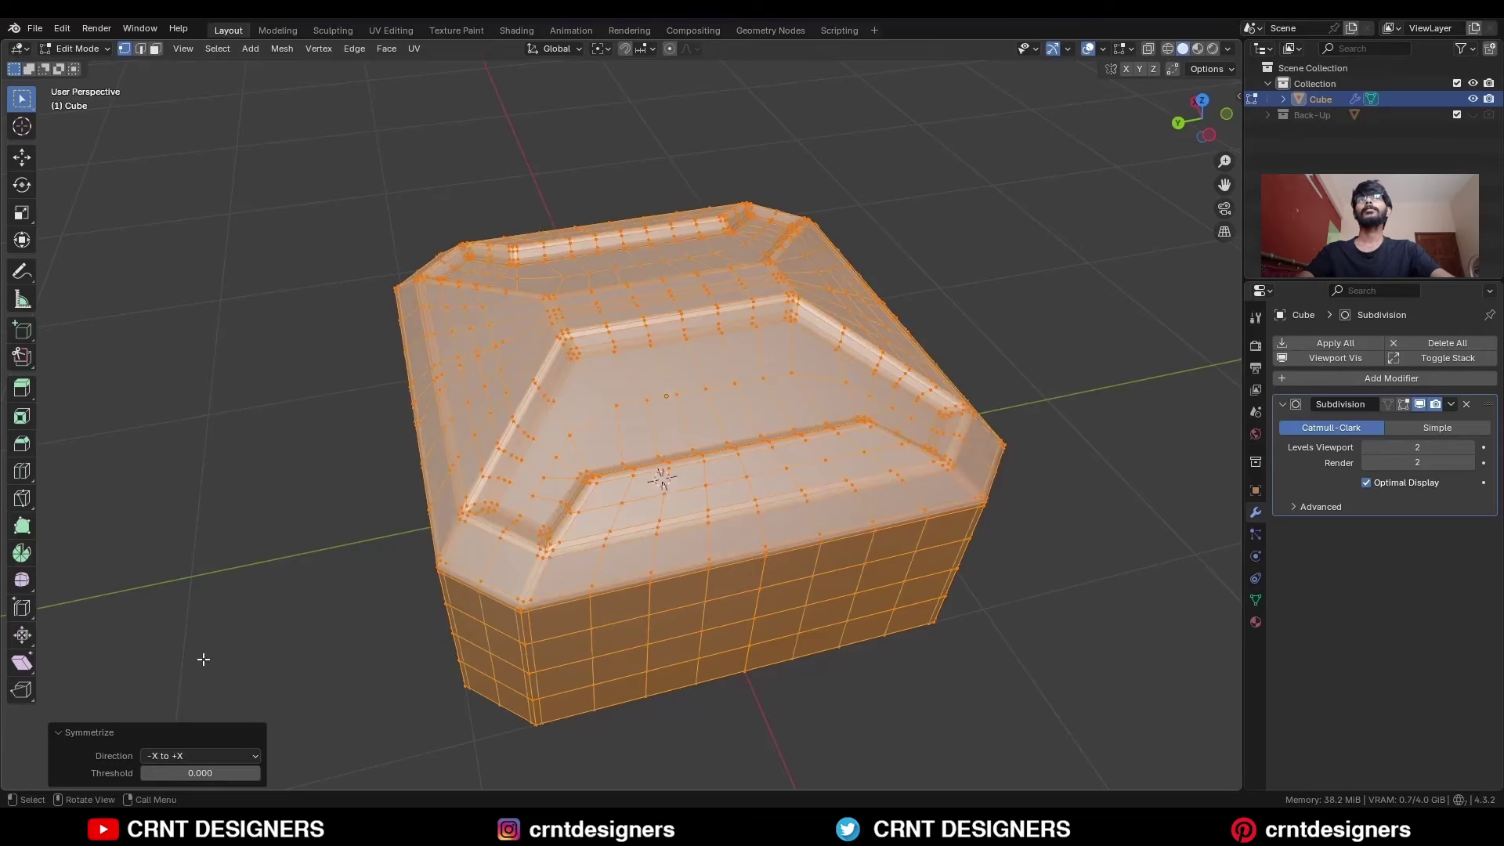
- Dissolve the surplus edges along the two sloped areas at the ends of the ridge between the recesses
key(Tab)
middle_drag(1049, 299, 881, 412)
key(Tab)
shift+middle_drag(502, 286, 619, 423)
ctrl+middle_drag(619, 424, 631, 341)
key(2)
key(ctrl+x)
ctrl+middle_drag(642, 440, 658, 517)
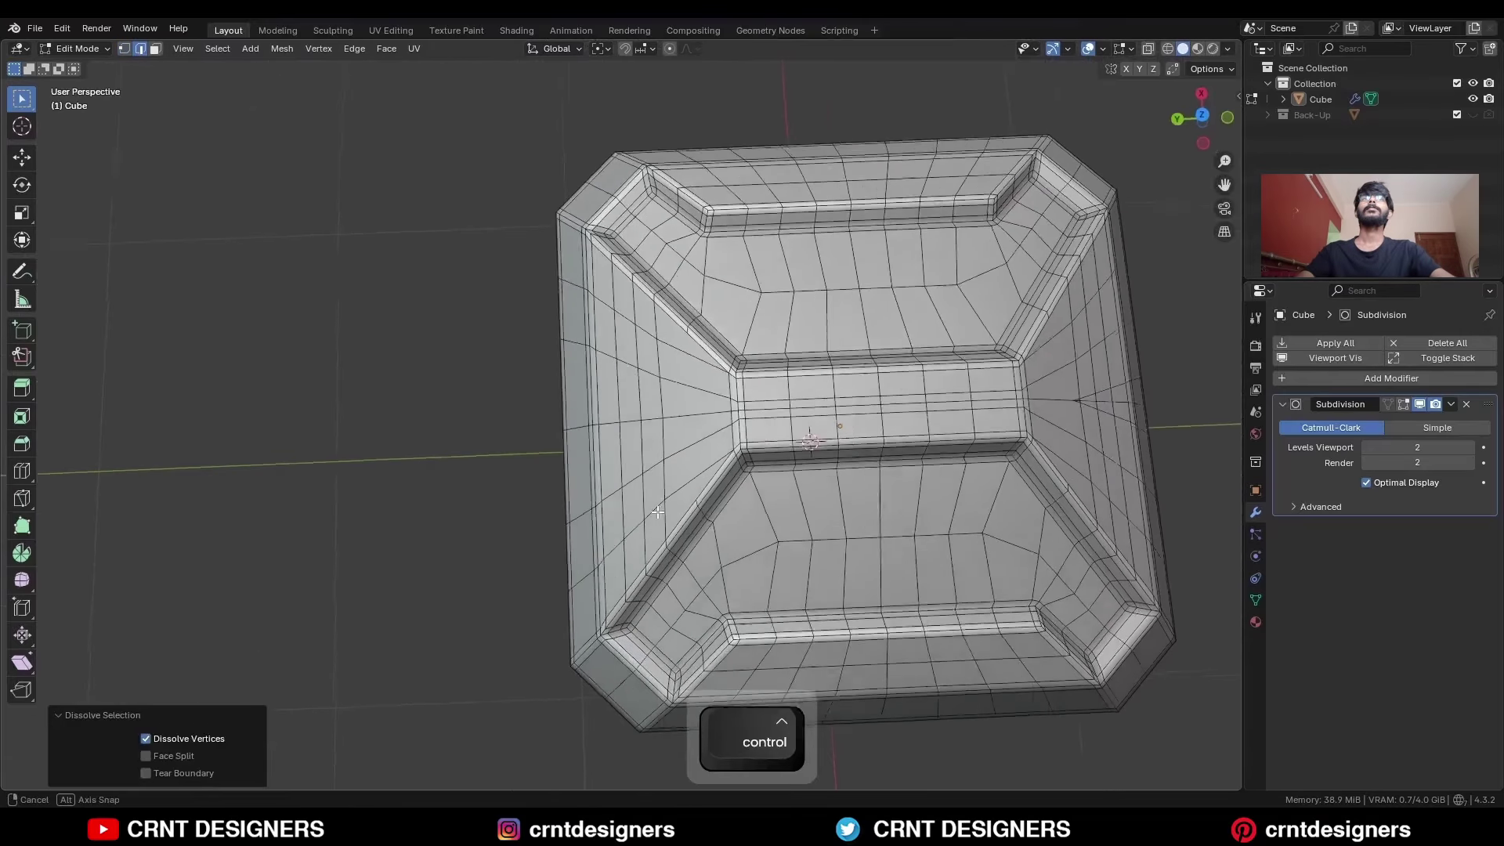
middle_drag(846, 462, 874, 454)
alt+click(1108, 411)
key(ctrl+x)
- Delete the large faces on the block's underside and grid-fill the open bottom boundary
middle_drag(1108, 411, 838, 544)
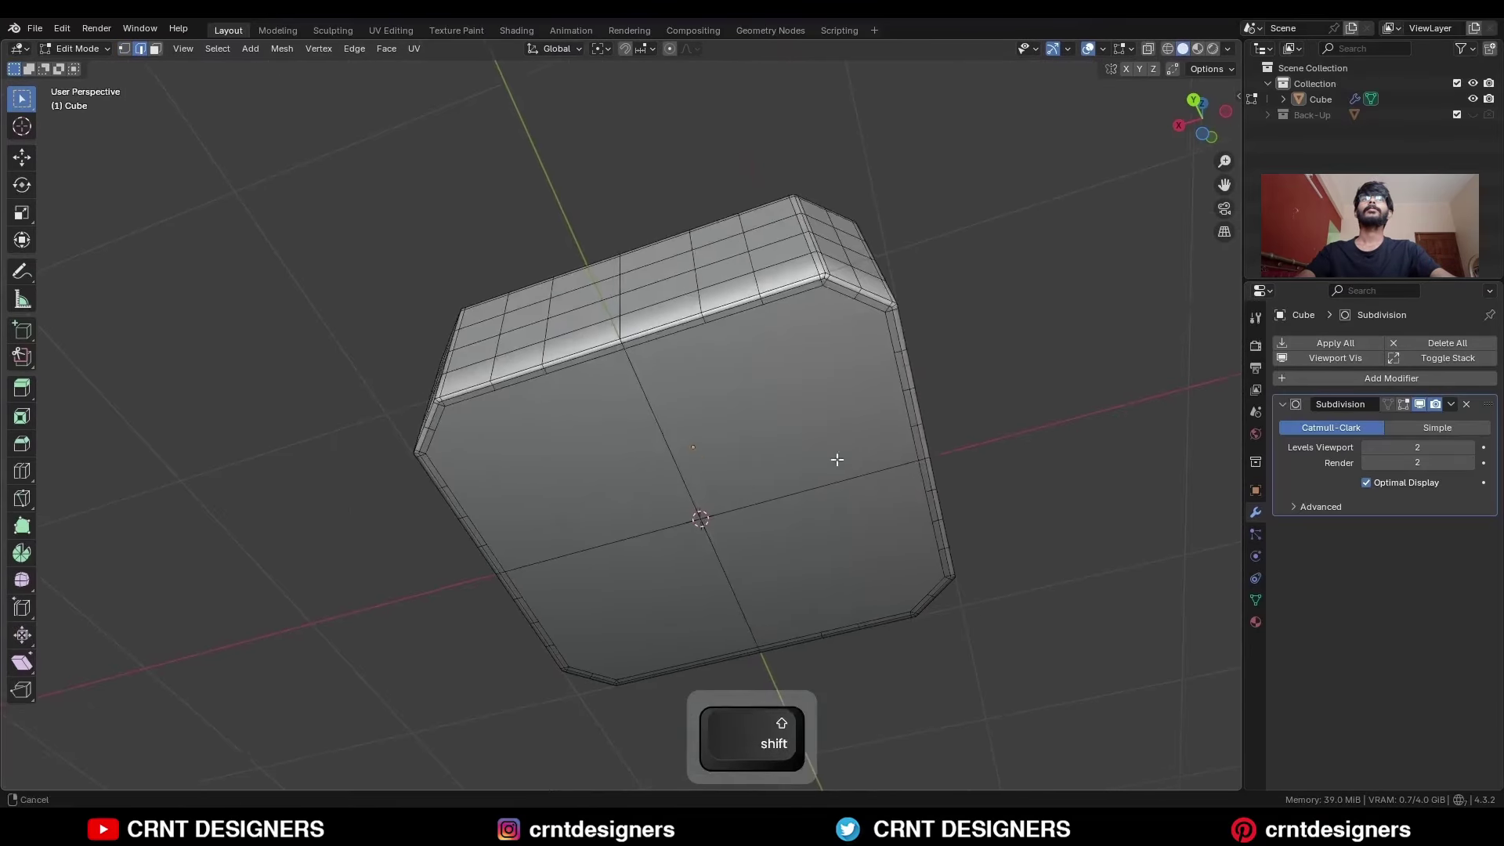
key(3)
click(717, 492)
key(x)
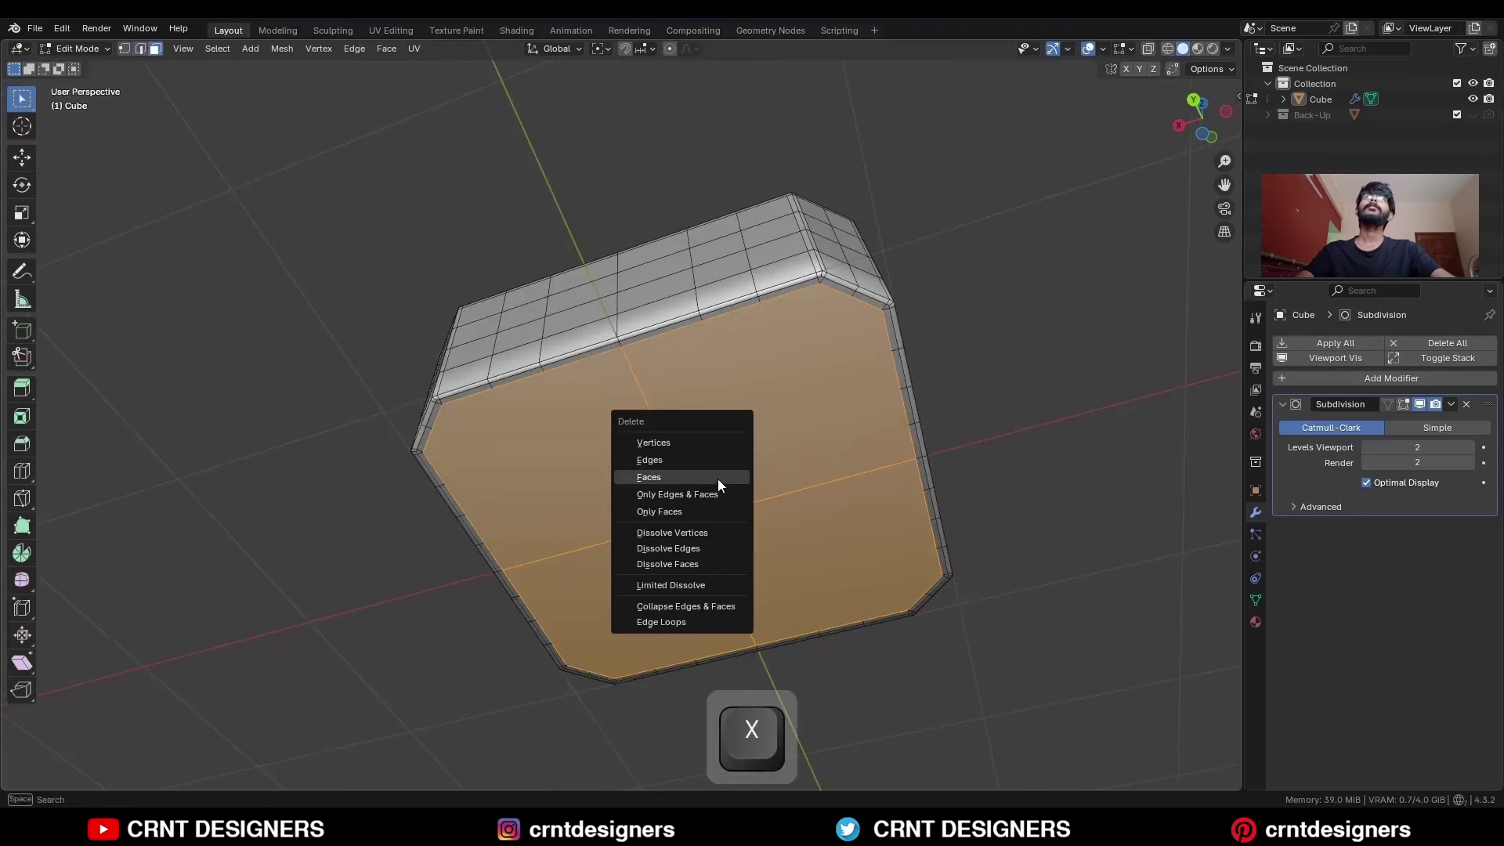
click(718, 480)
key(2)
alt+click(907, 402)
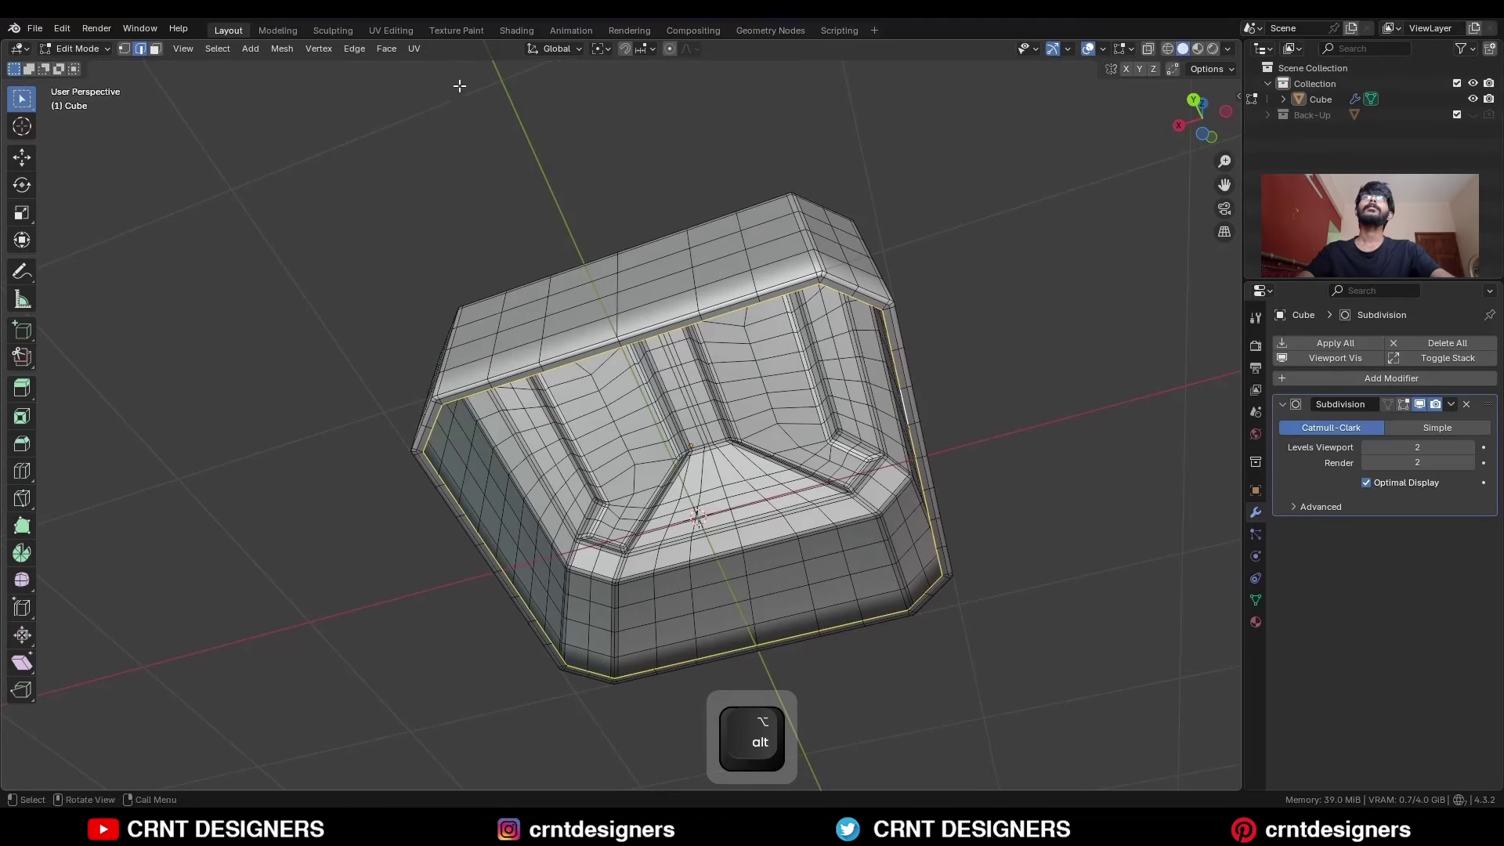
click(387, 49)
click(439, 233)
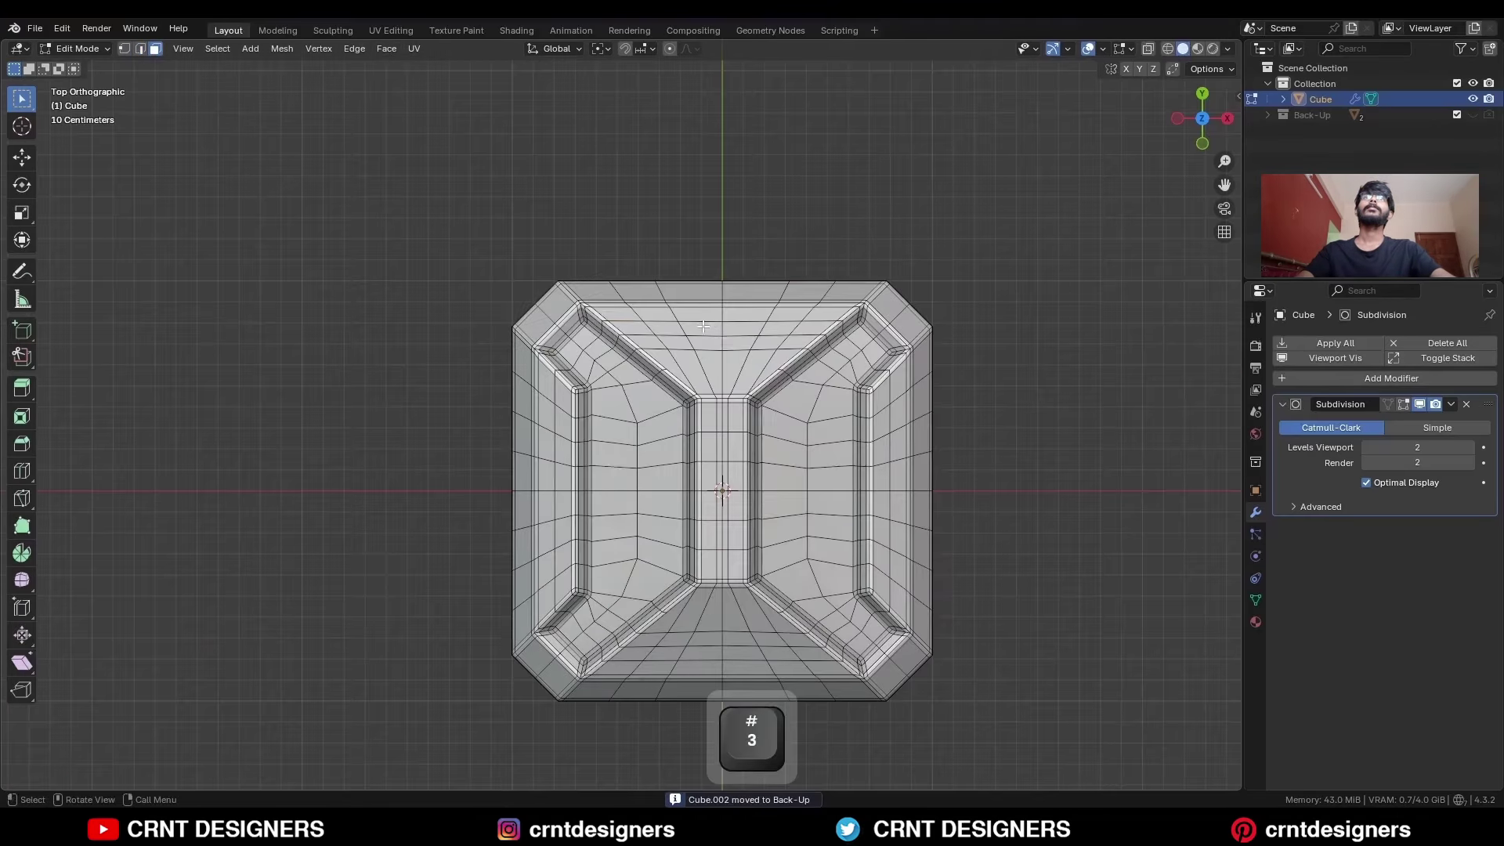
- Inset the central faces of the +Y slope between the two recesses by about 0.038 m
click(722, 334)
scroll(723, 337, up, 3)
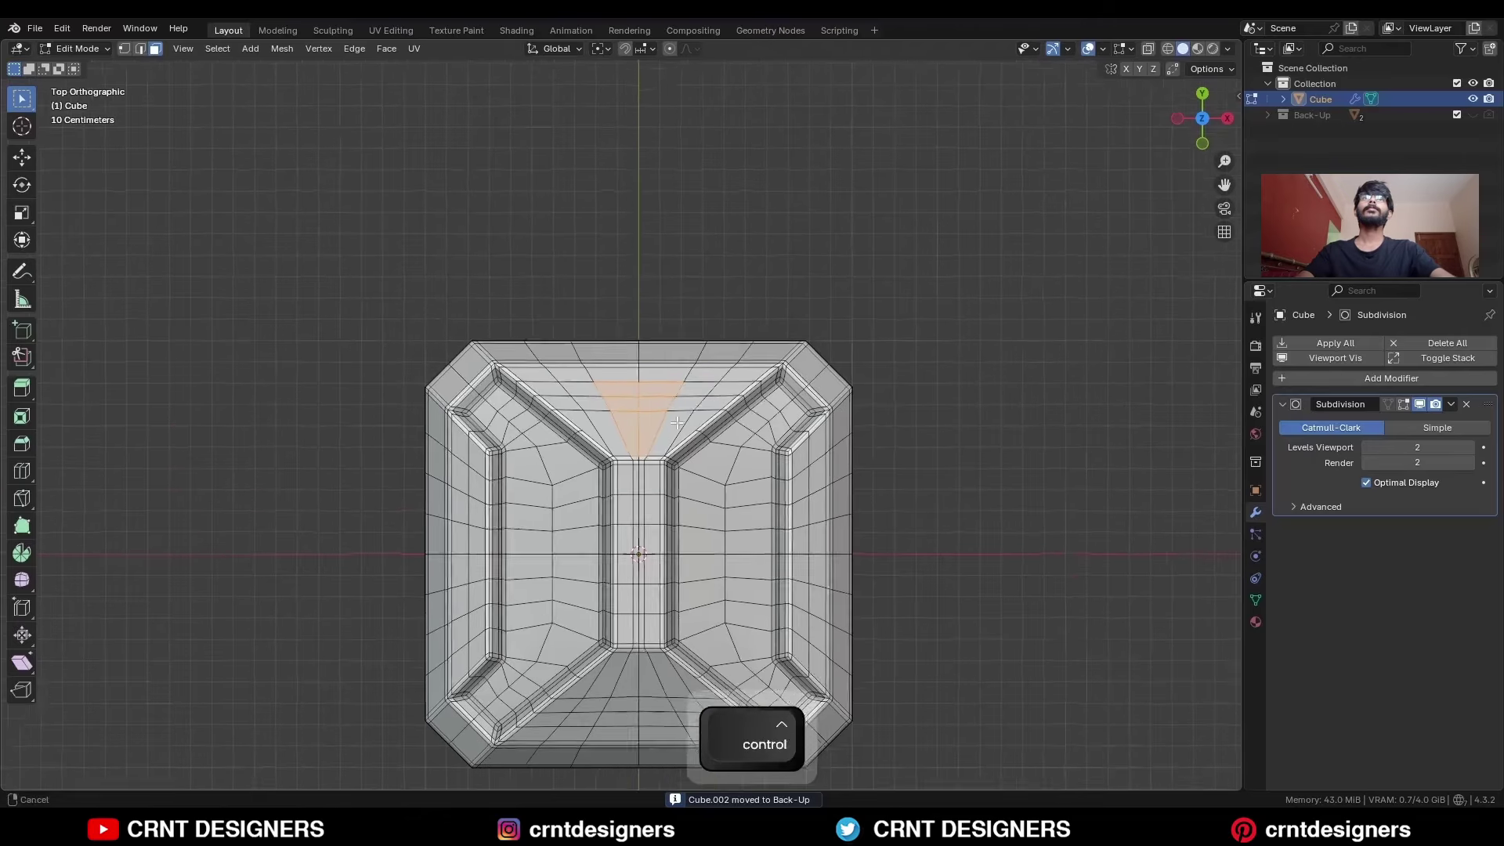
shift+drag(743, 345, 600, 415)
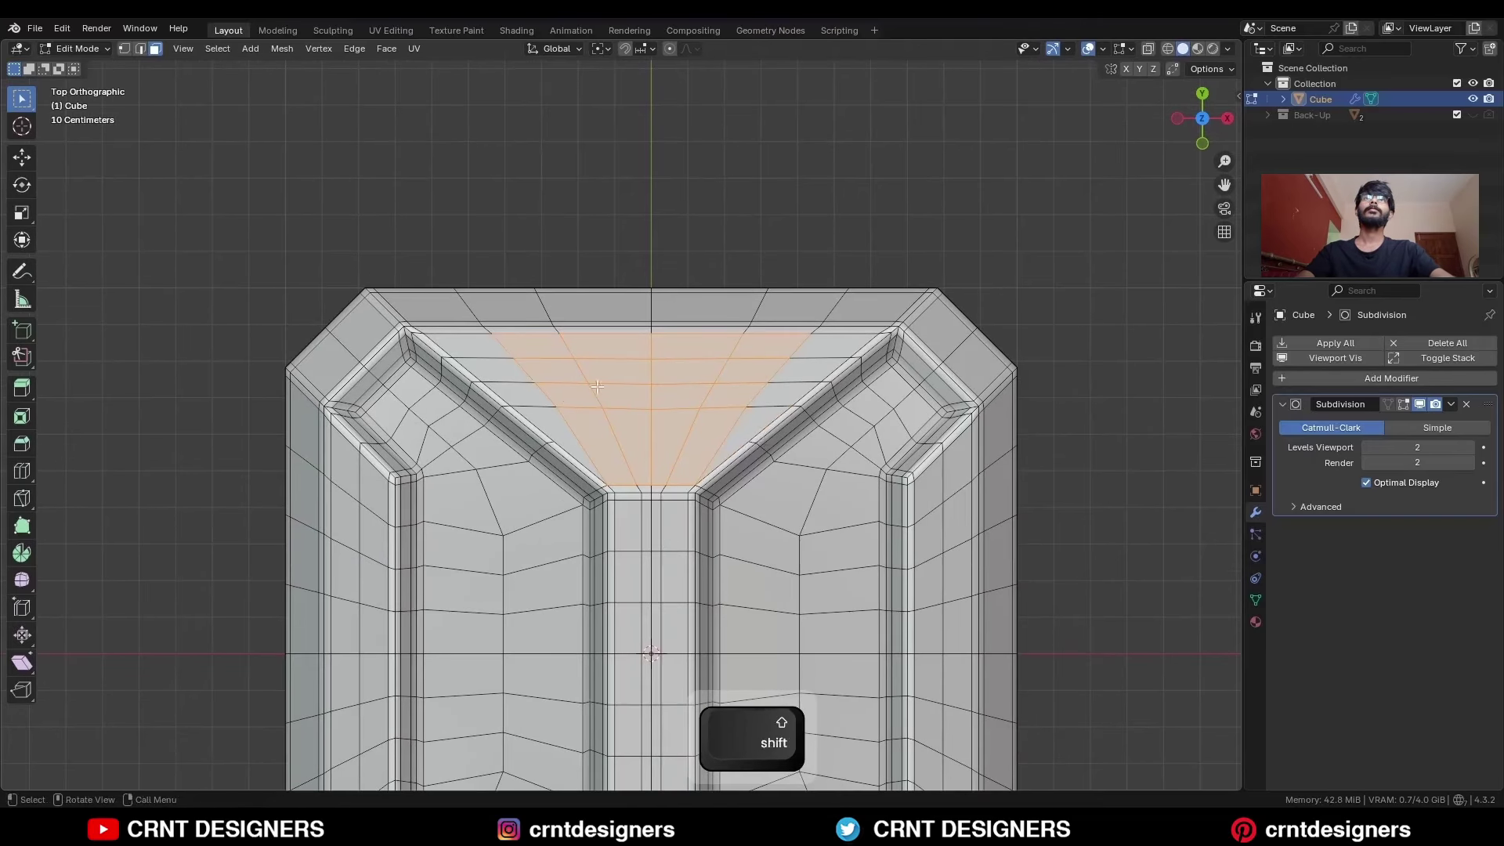
ctrl+middle_drag(597, 386, 772, 348)
key(i)
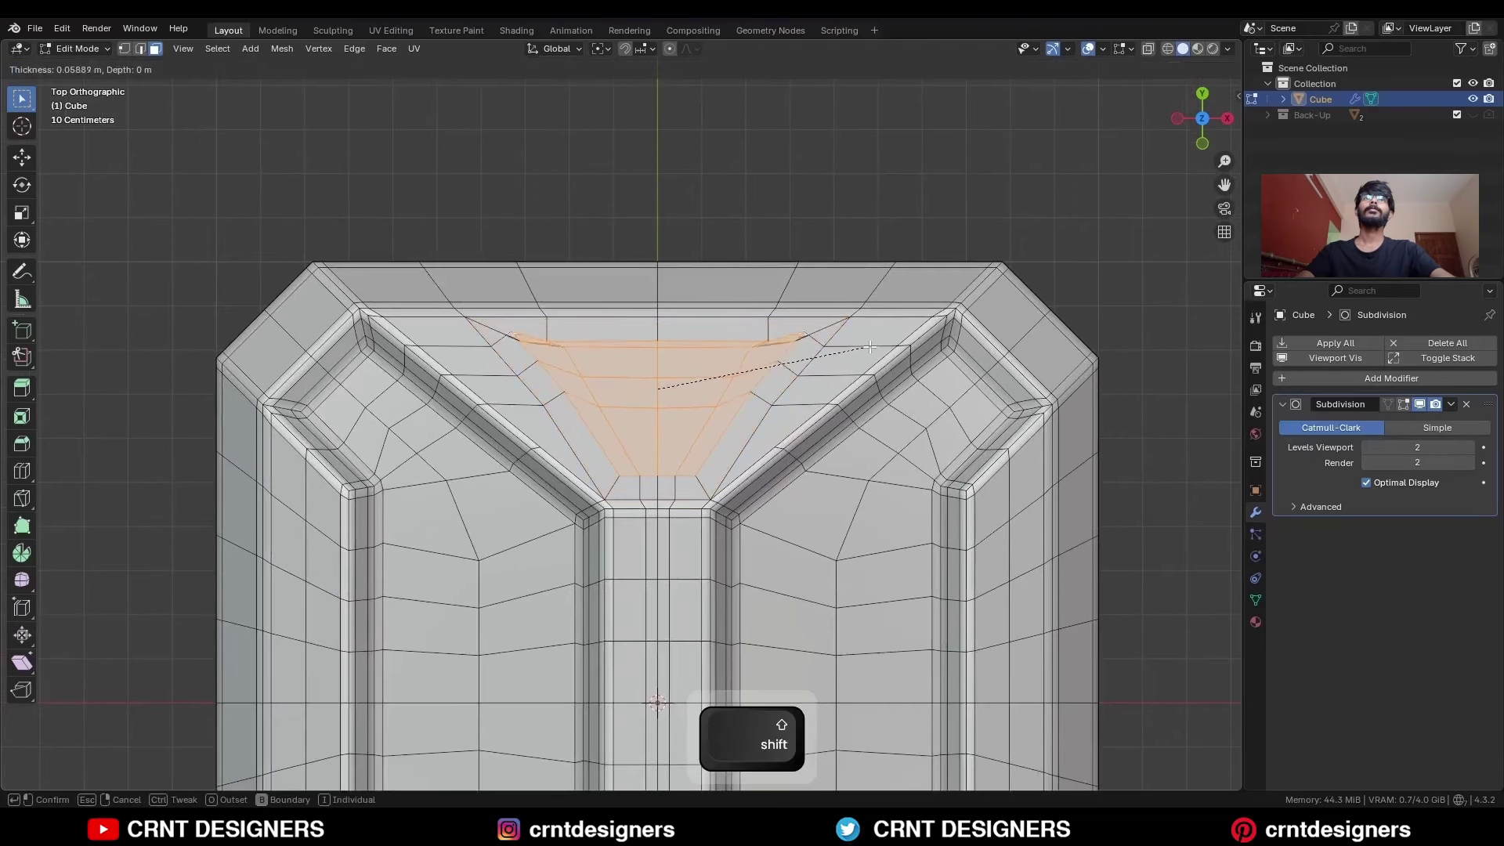
click(918, 311)
- Shape the inset faces into a flat circle with LoopTools and scale it down using a different pivot point
right_click(852, 268)
mouse_move(853, 268)
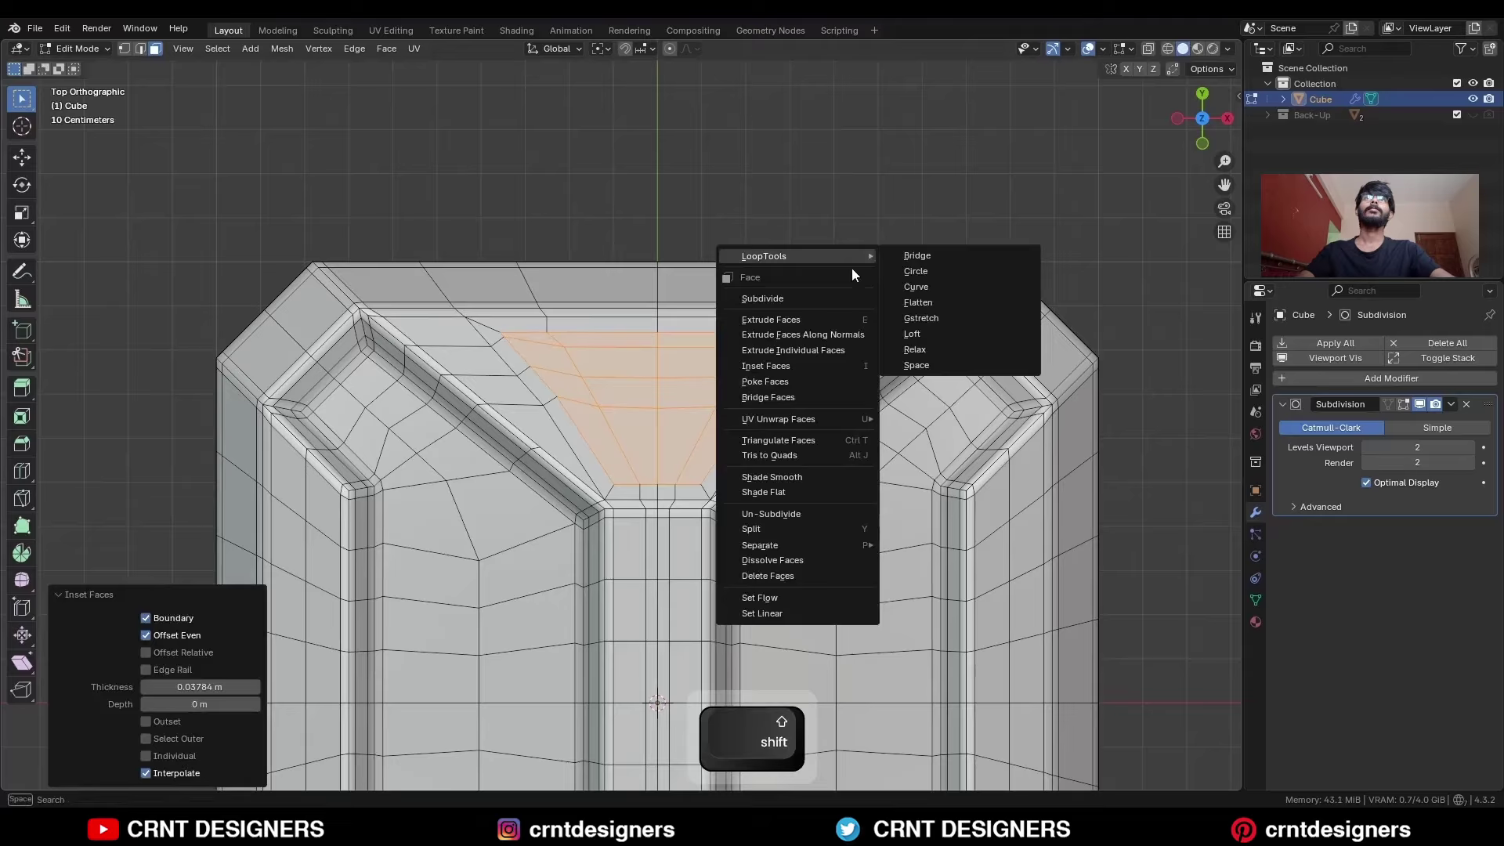
click(917, 272)
middle_drag(781, 374, 654, 132)
click(604, 48)
click(652, 135)
key(s)
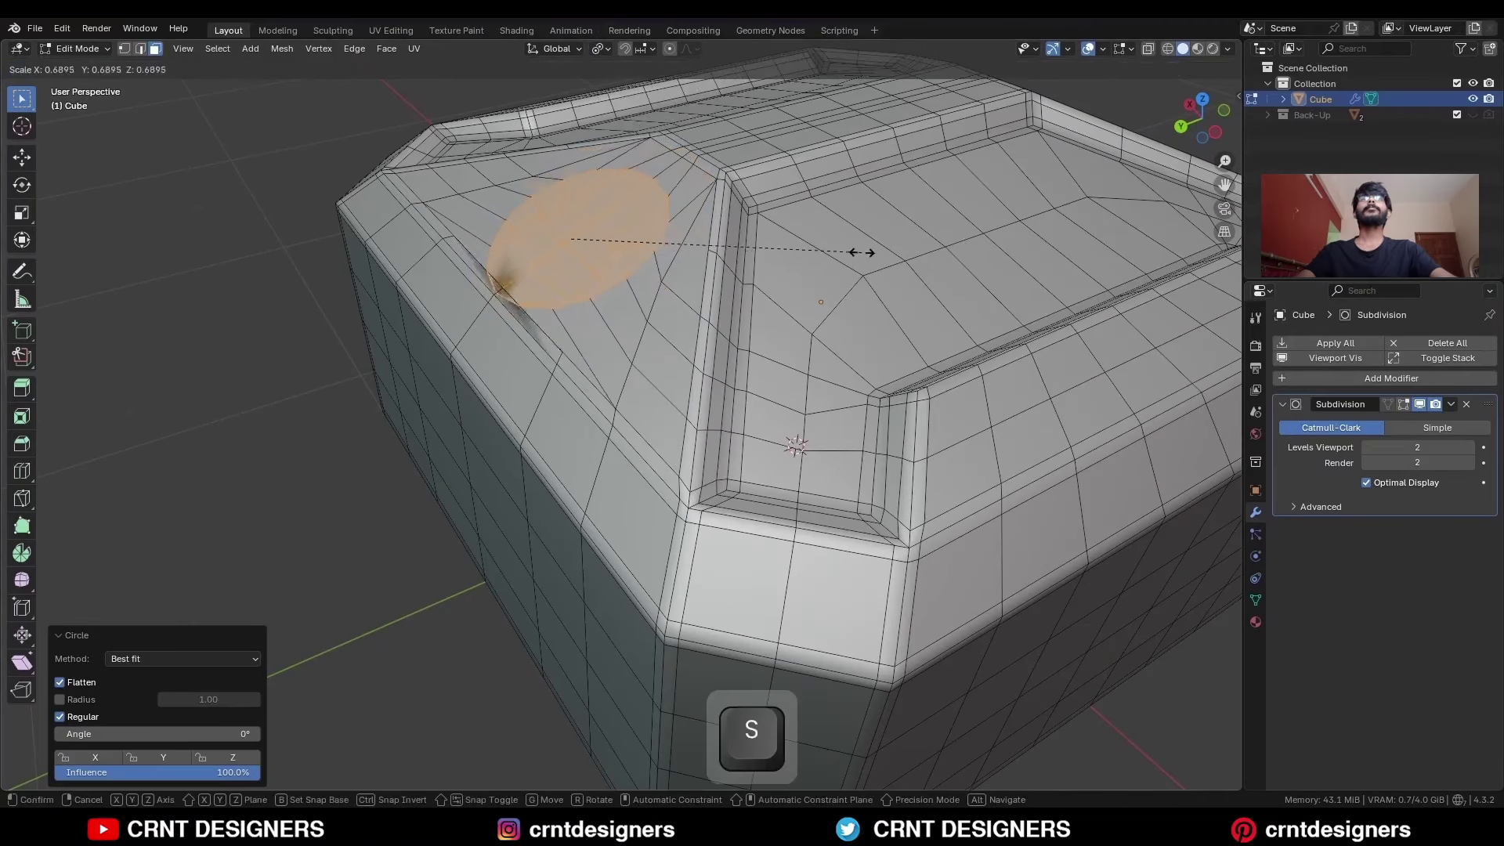
click(862, 252)
- Dissolve the circle's inner edges into a single face and inset it by about 0.02 m
key(KP_7)
key(ctrl+x)
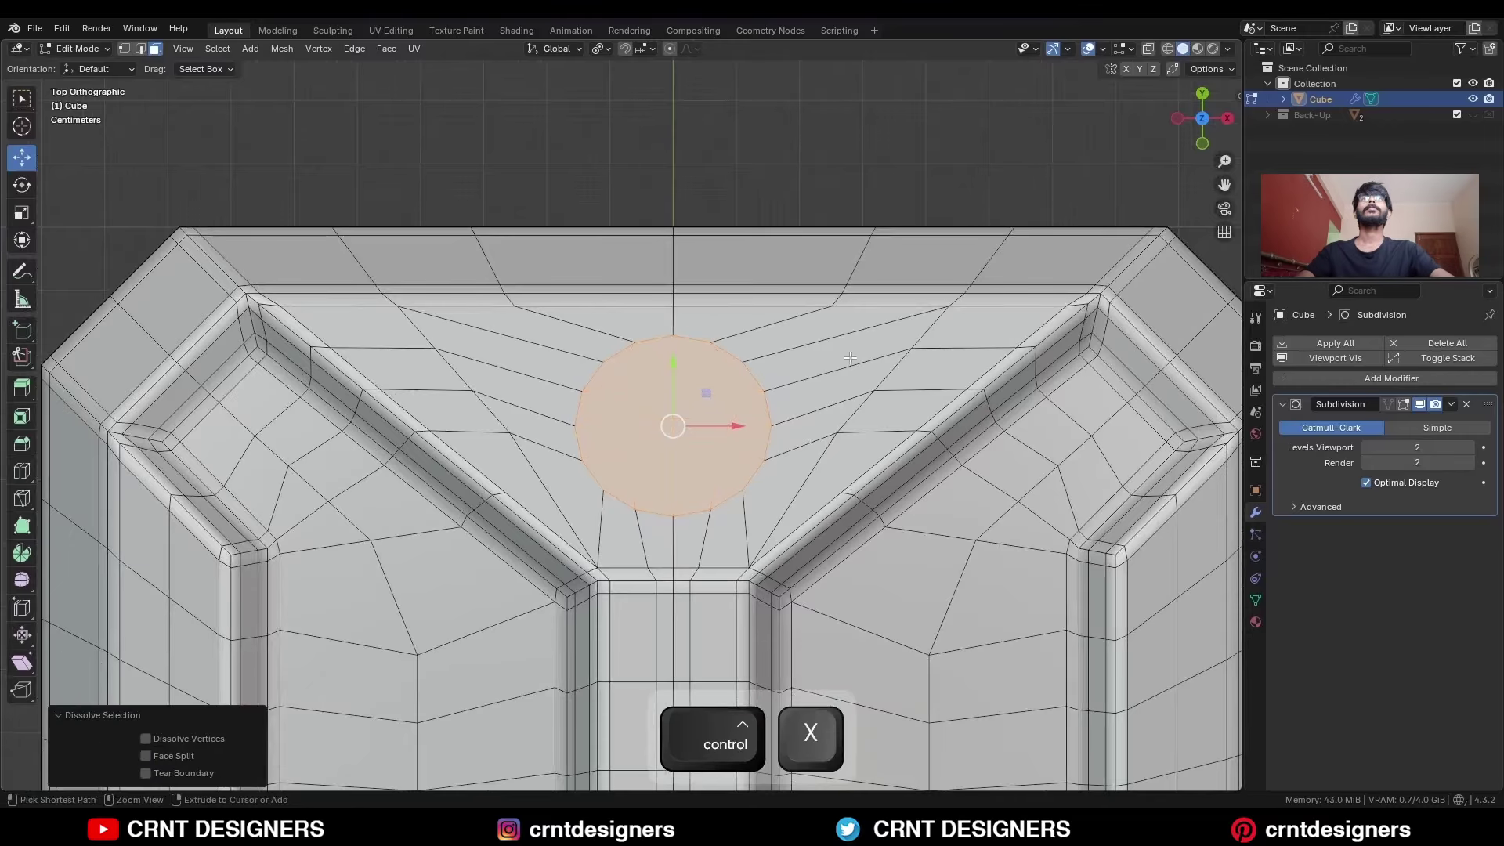
scroll(862, 348, up, 1)
key(i)
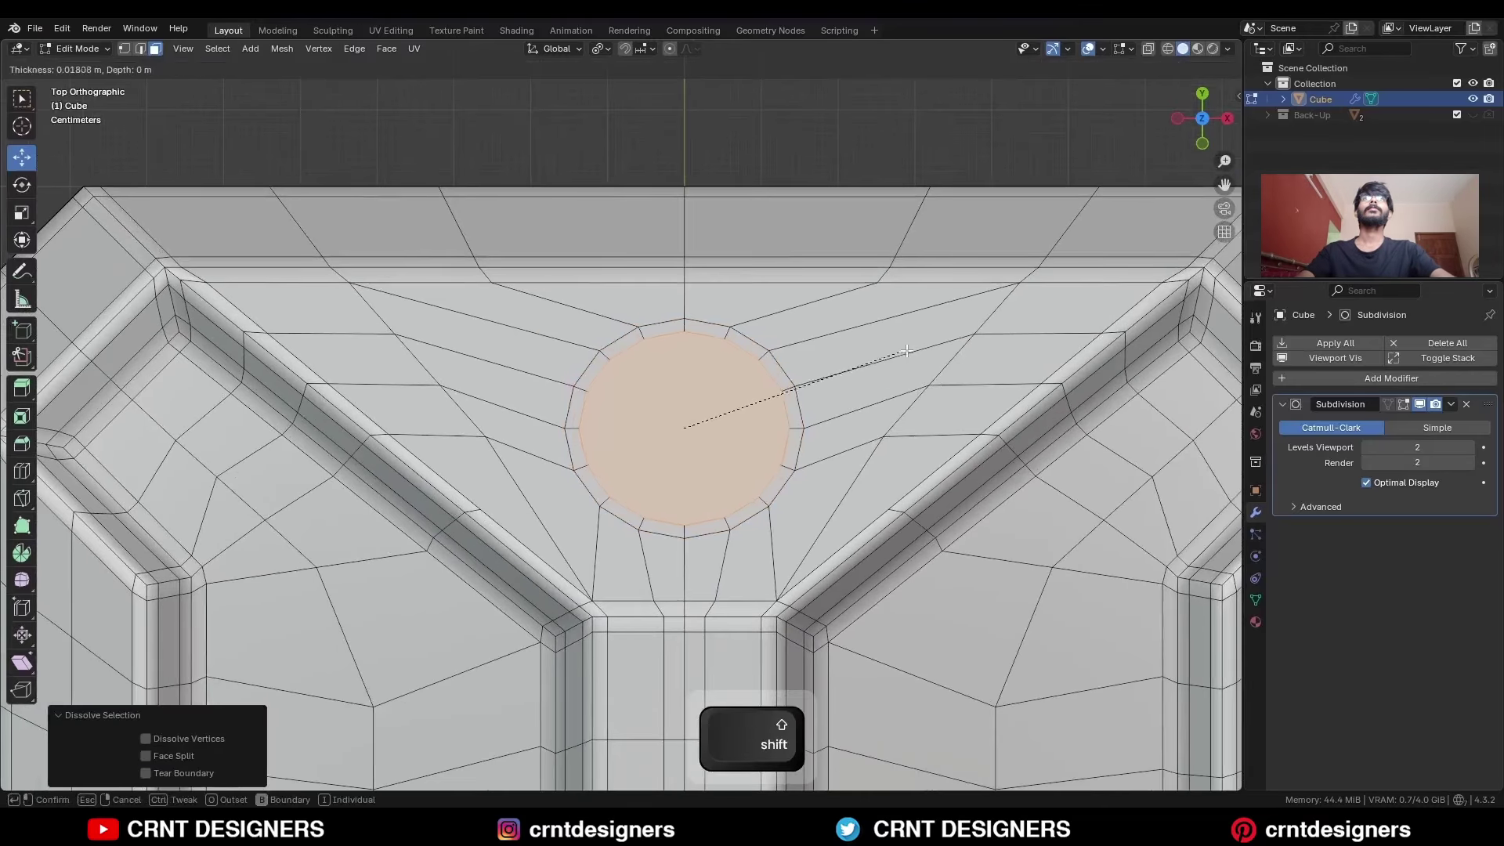
click(854, 367)
key(Escape)
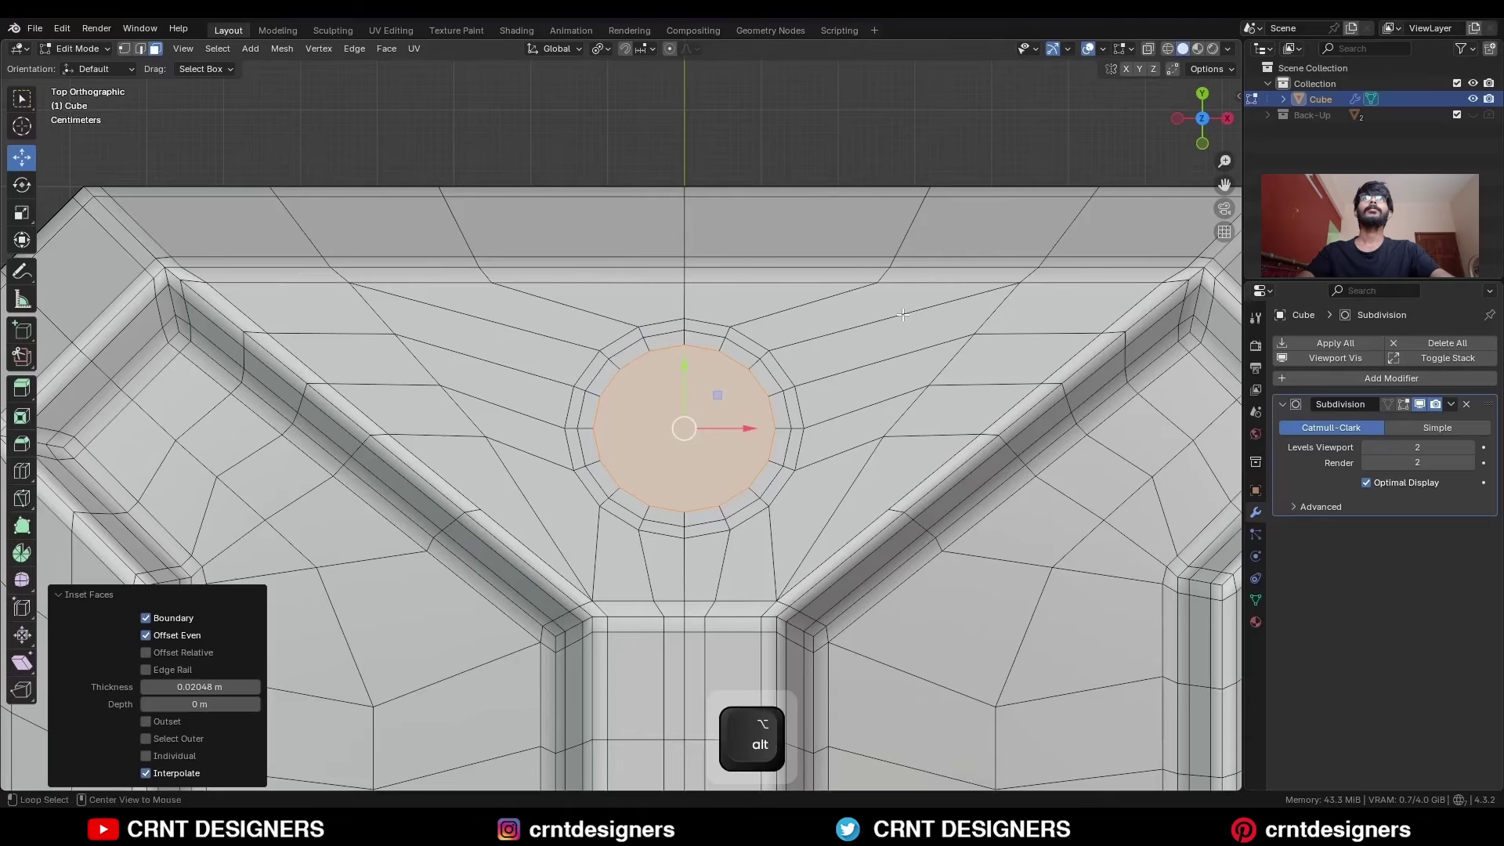
- Form a sunken ring around a raised centre face within the inset circle, scaling the centre face by 1.099
key(alt+s)
click(898, 314)
middle_drag(898, 314, 833, 402)
key(i)
click(912, 345)
key(i)
click(807, 381)
key(s)
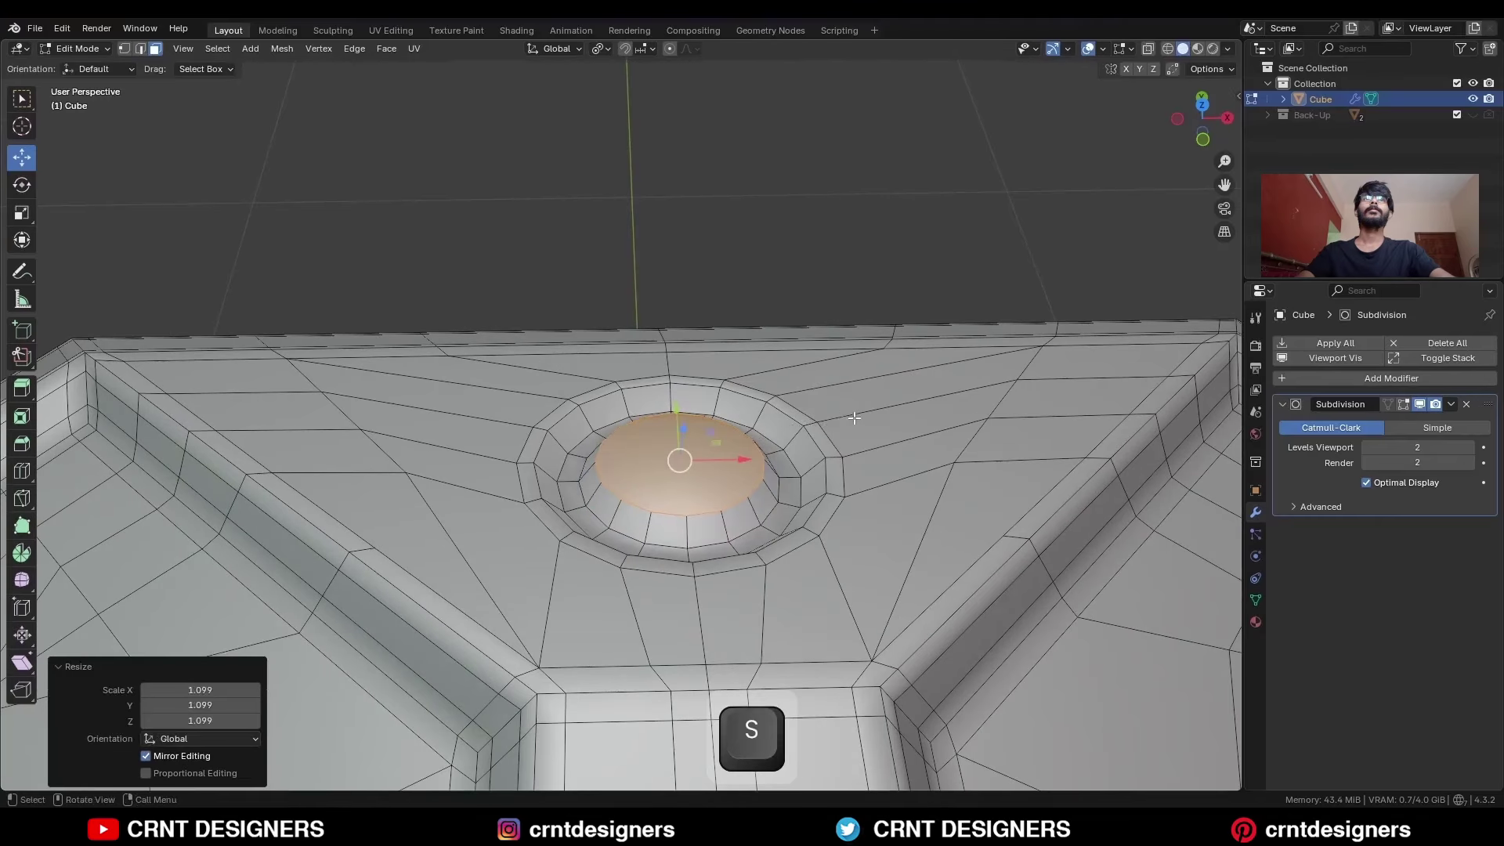
click(832, 413)
- Inset the raised centre face and replace its inner face with a grid fill of span 4
key(i)
key(Escape)
key(2)
key(x)
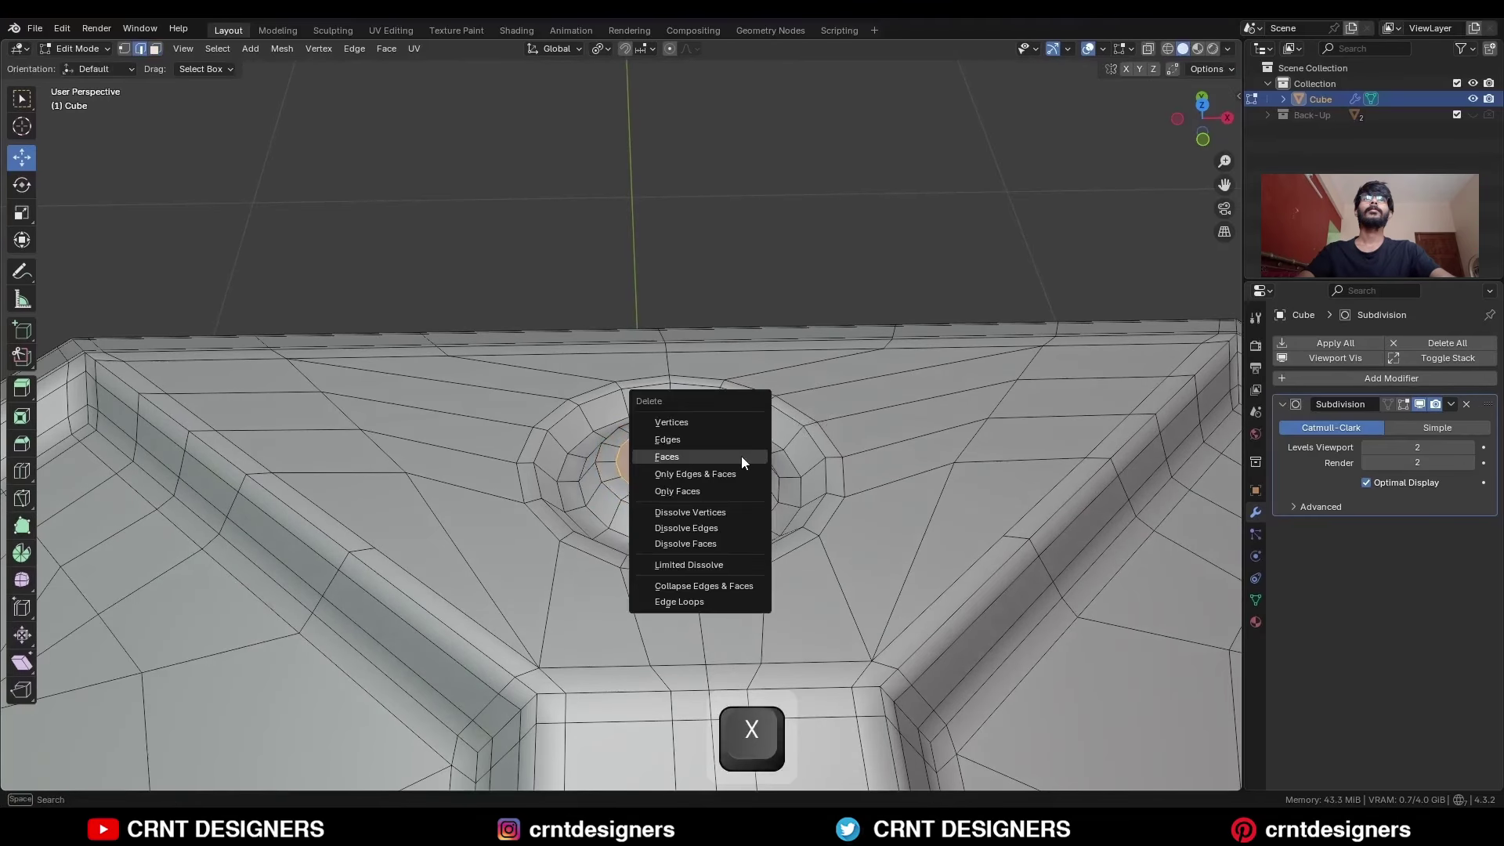
click(741, 455)
key(2)
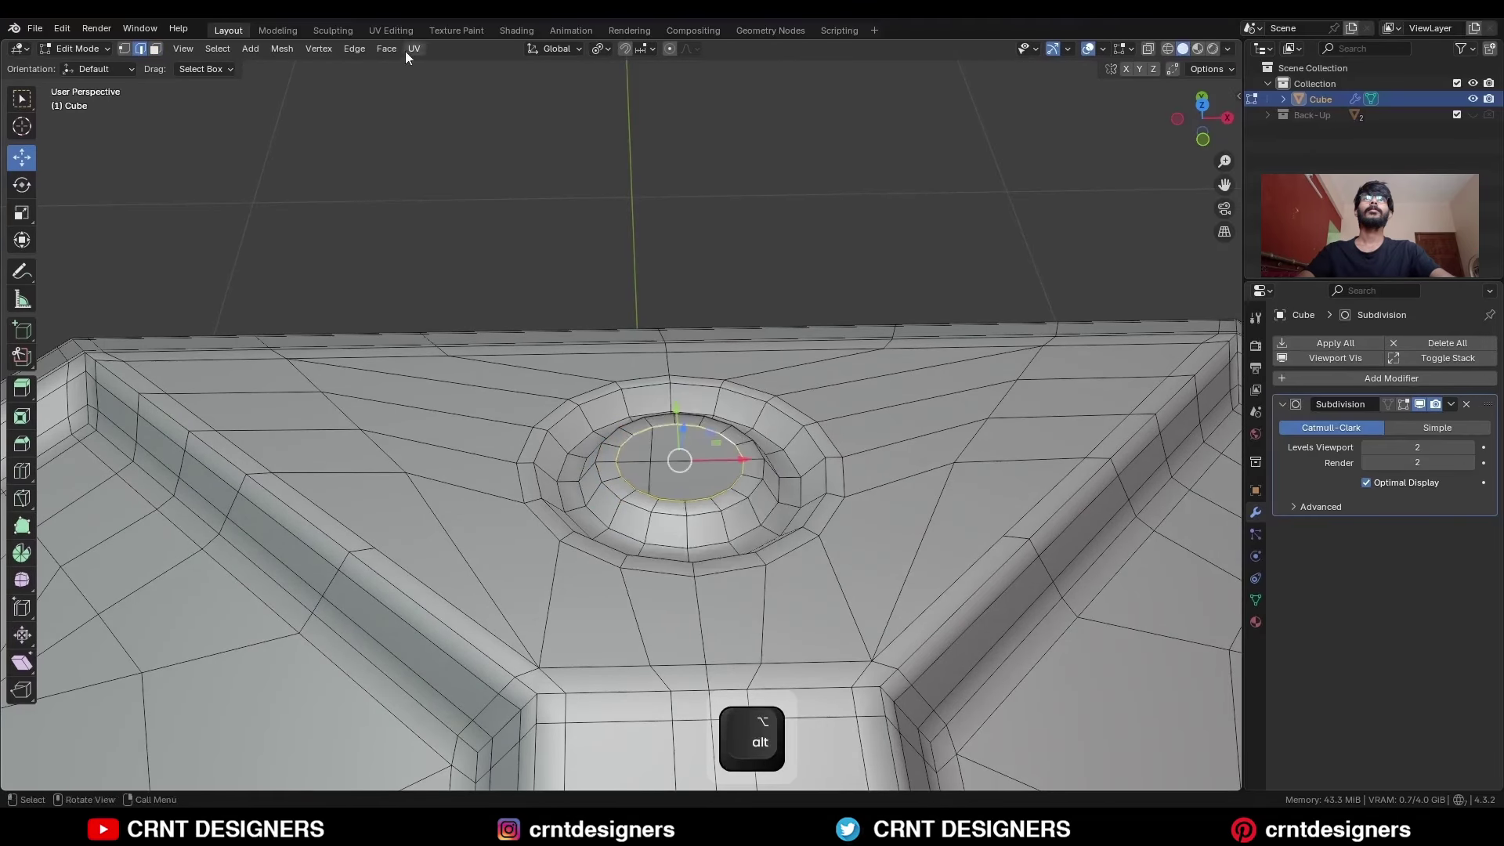
click(388, 50)
click(413, 234)
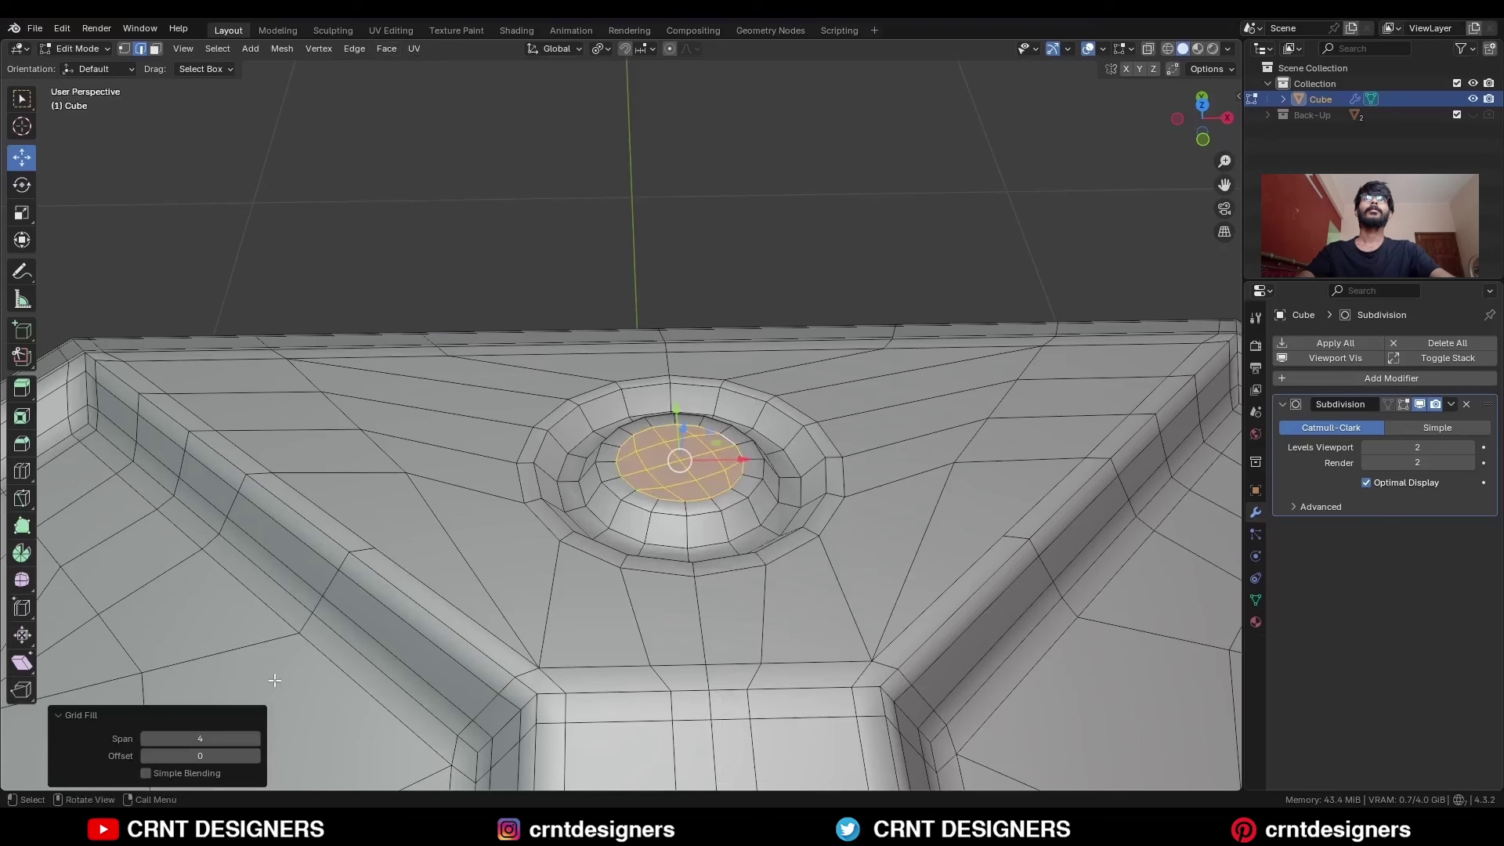
- Bevel the main edge loops of the circular detail with a width of 0.0065 m and 2 segments
click(608, 439)
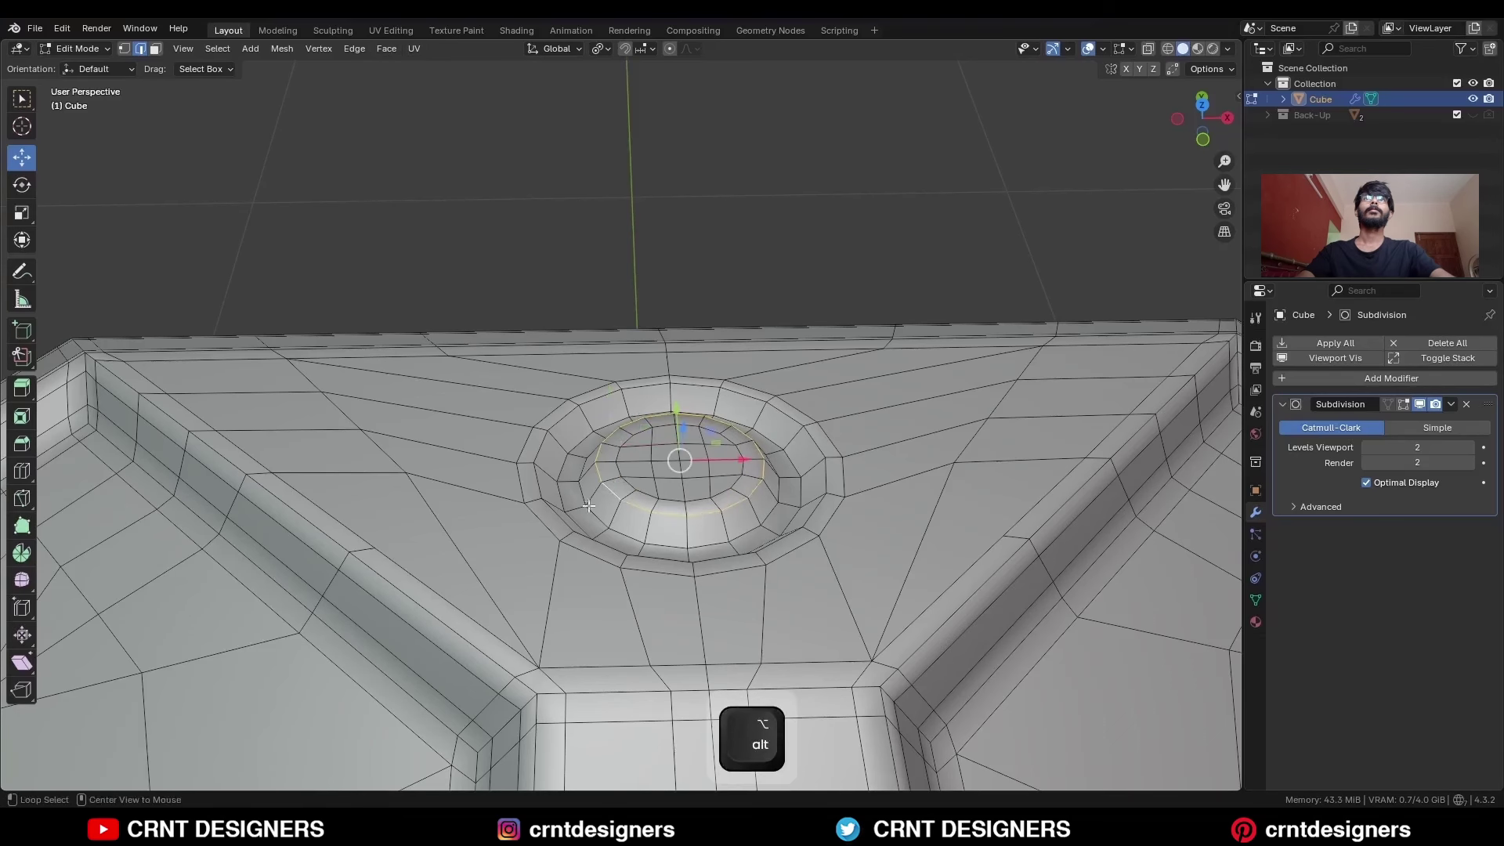
alt+shift+click(582, 515)
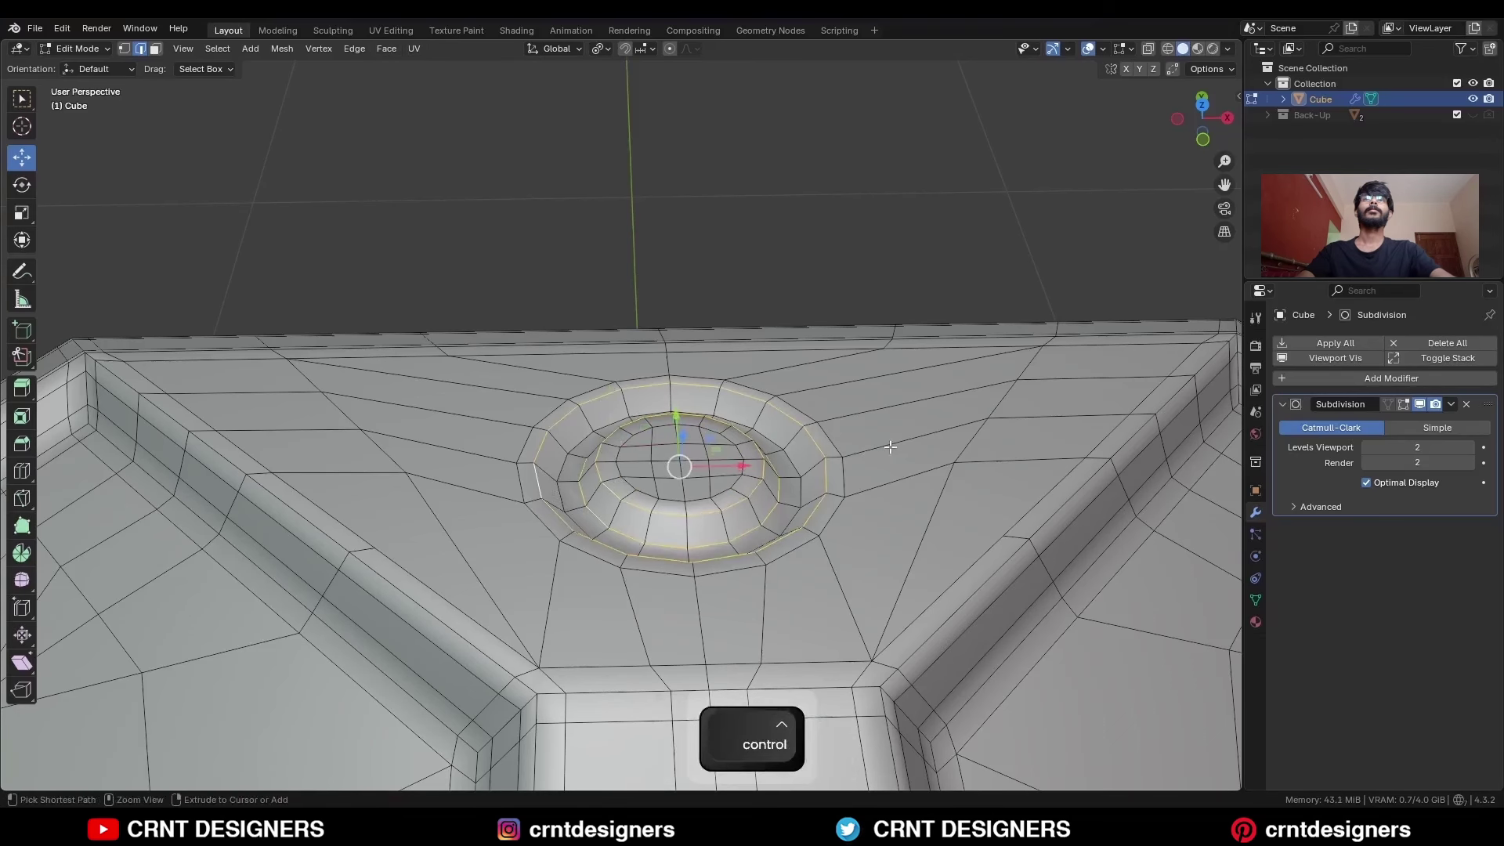
key(ctrl+b)
scroll(909, 455, up, 1)
click(917, 462)
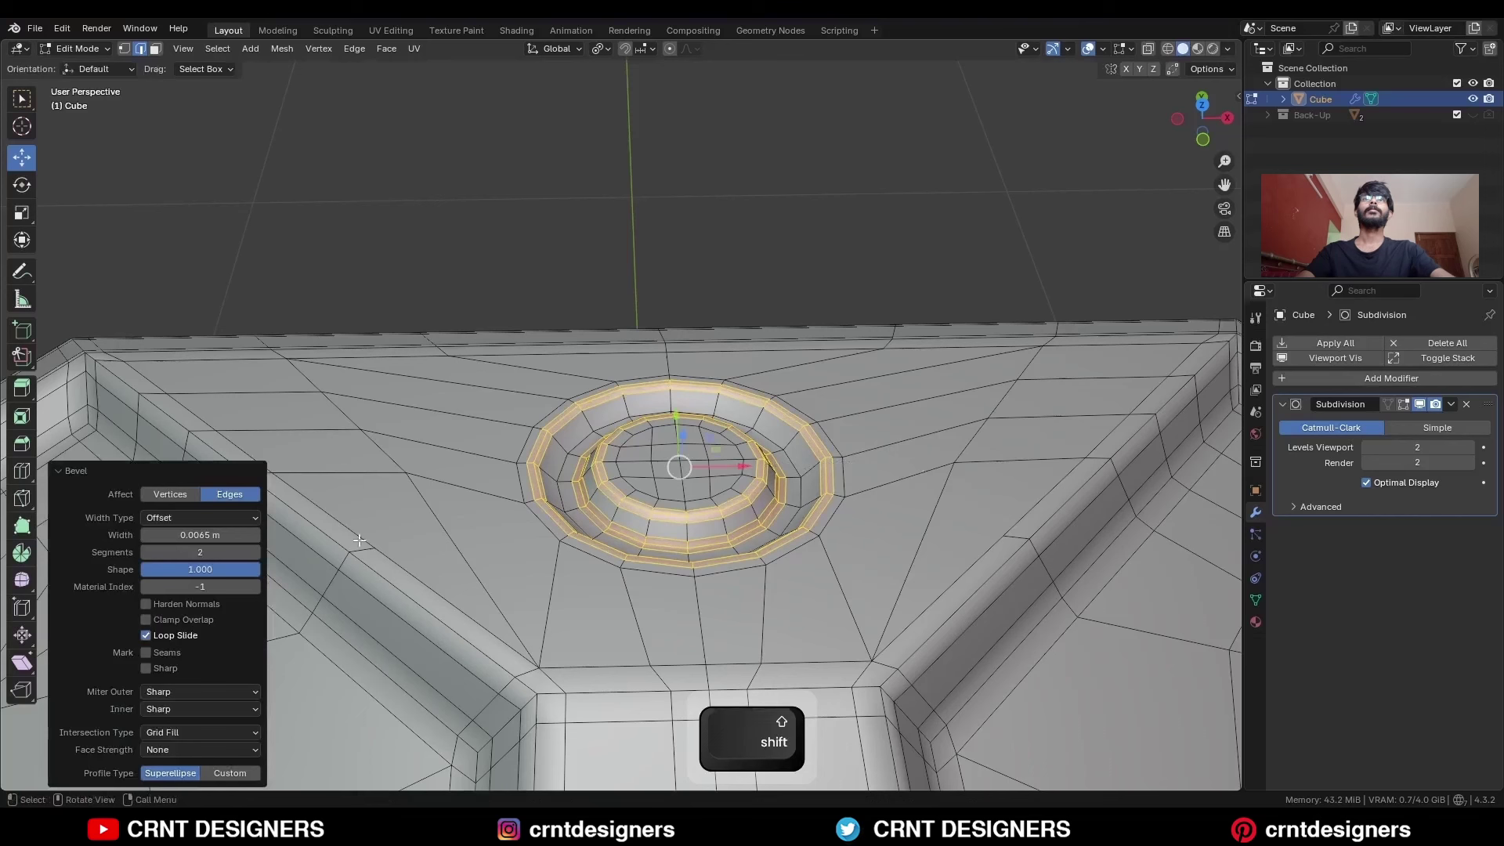
- Symmetrize the whole mesh from +Y to -Y to copy the circular detail onto the opposite slope, and return to Object Mode
scroll(359, 540, down, 5)
key(a)
click(282, 48)
click(305, 263)
ctrl+middle_drag(549, 392, 532, 470)
click(200, 756)
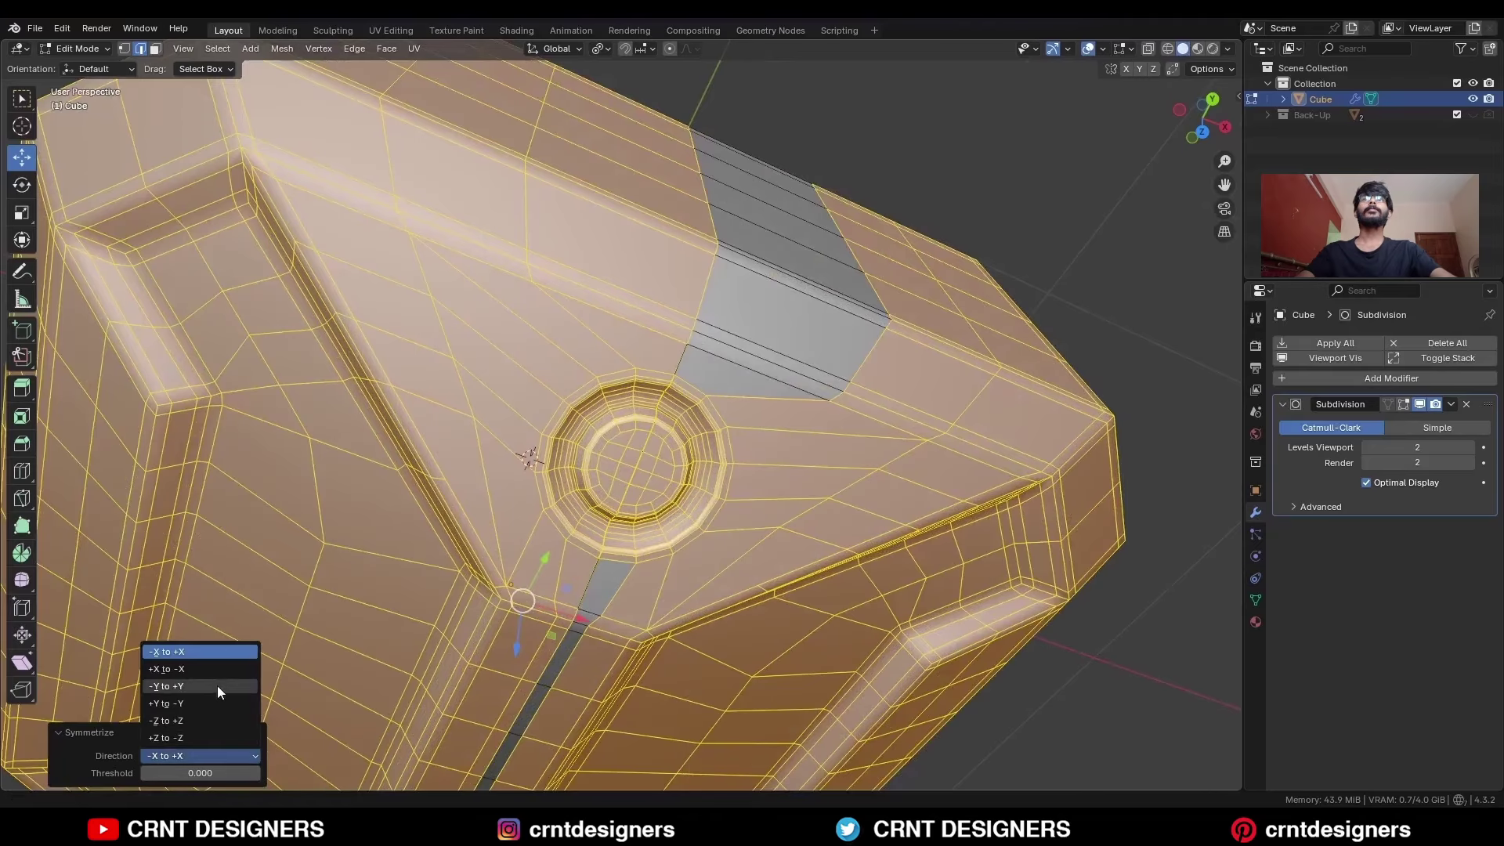
key(Tab)
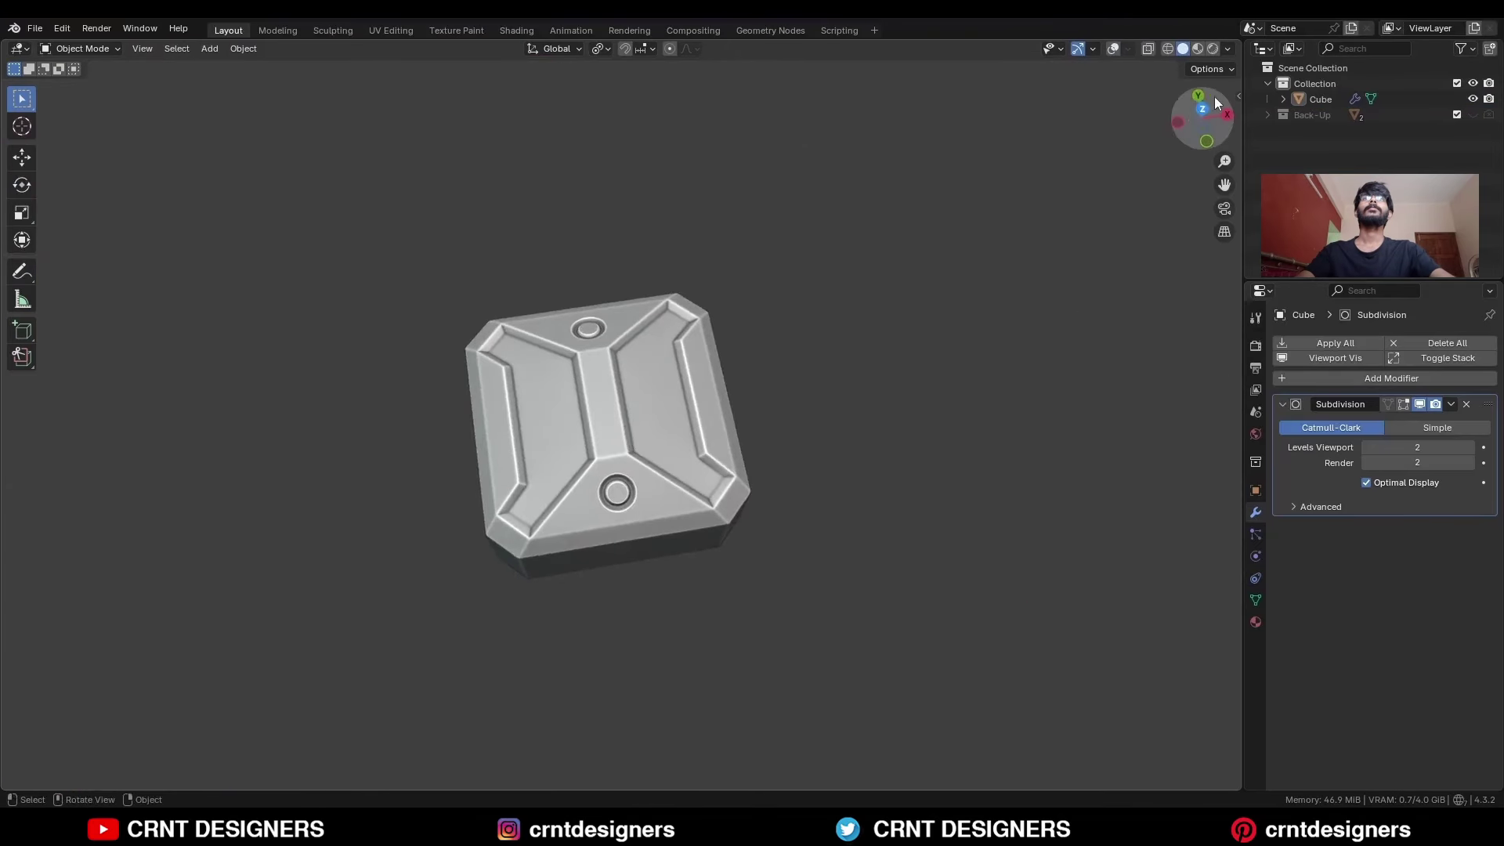
- Examine the subdivided block from the top and sides, with and without the wireframe overlay
click(1203, 108)
click(1217, 115)
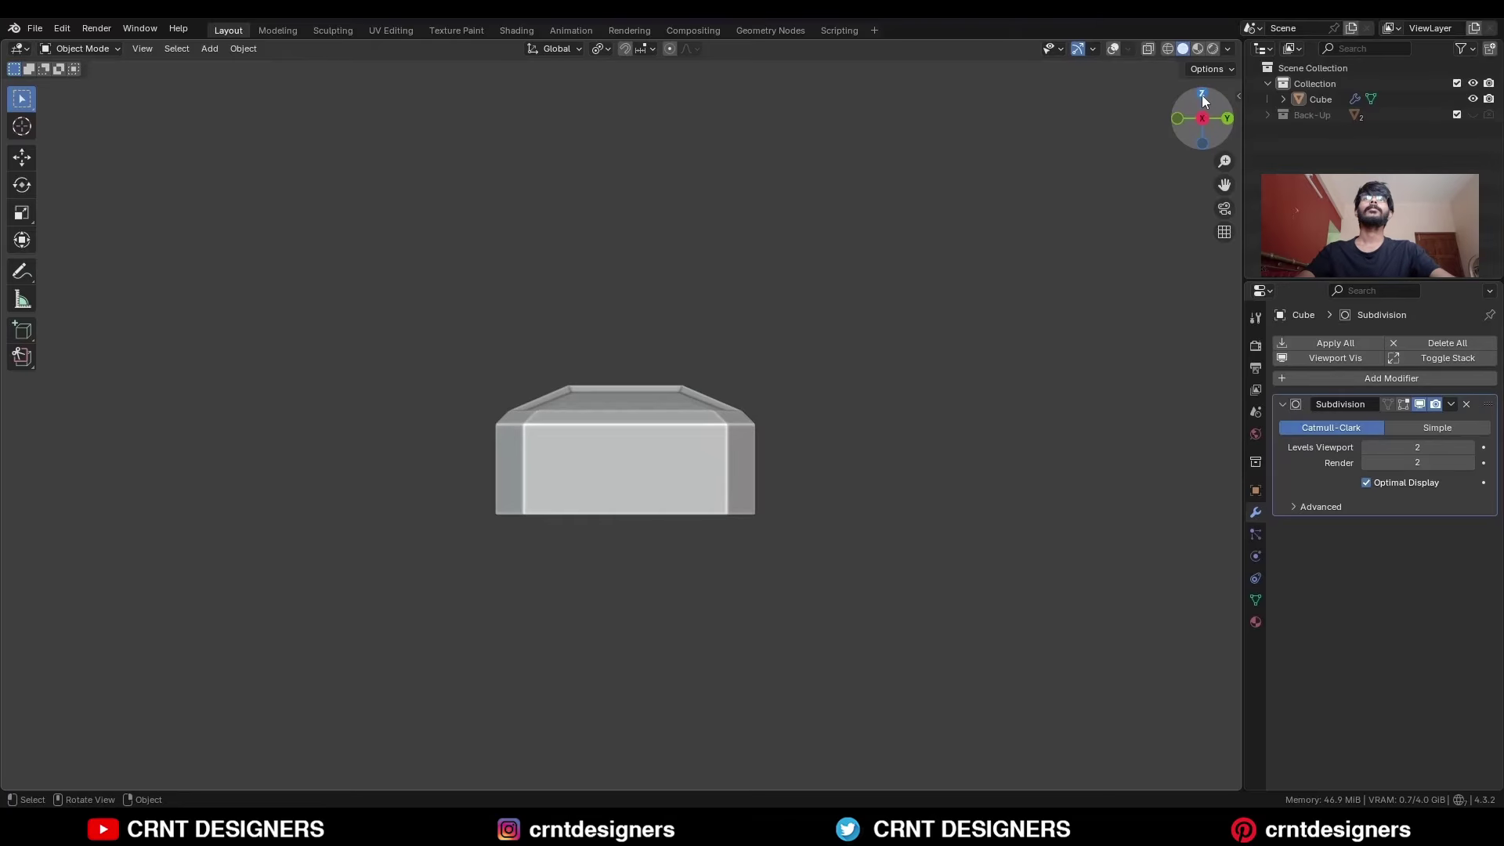
click(1203, 96)
click(1179, 118)
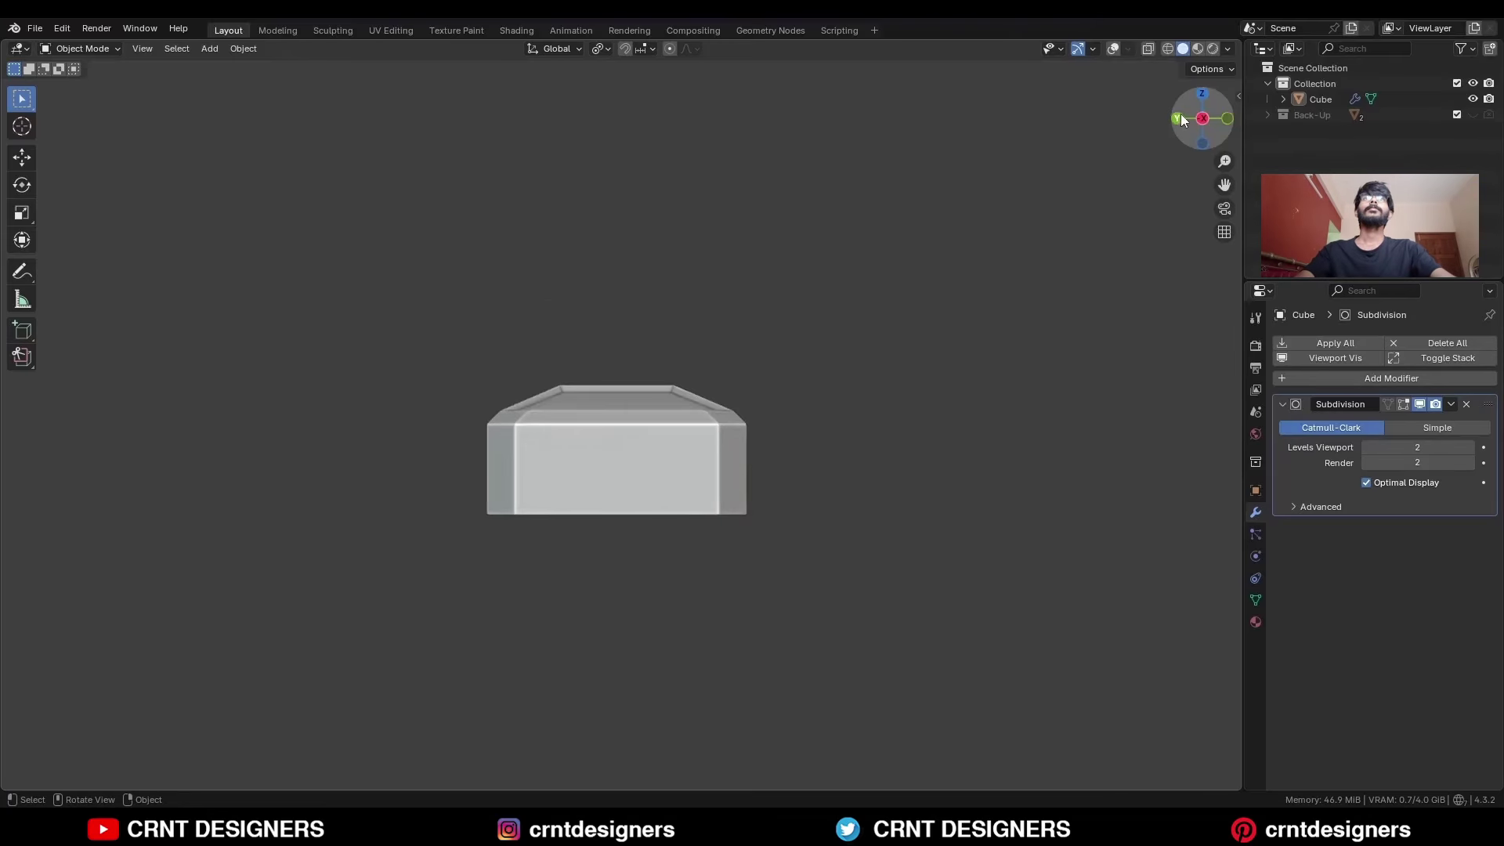
key(shift+alt+z)
key(KP_7)
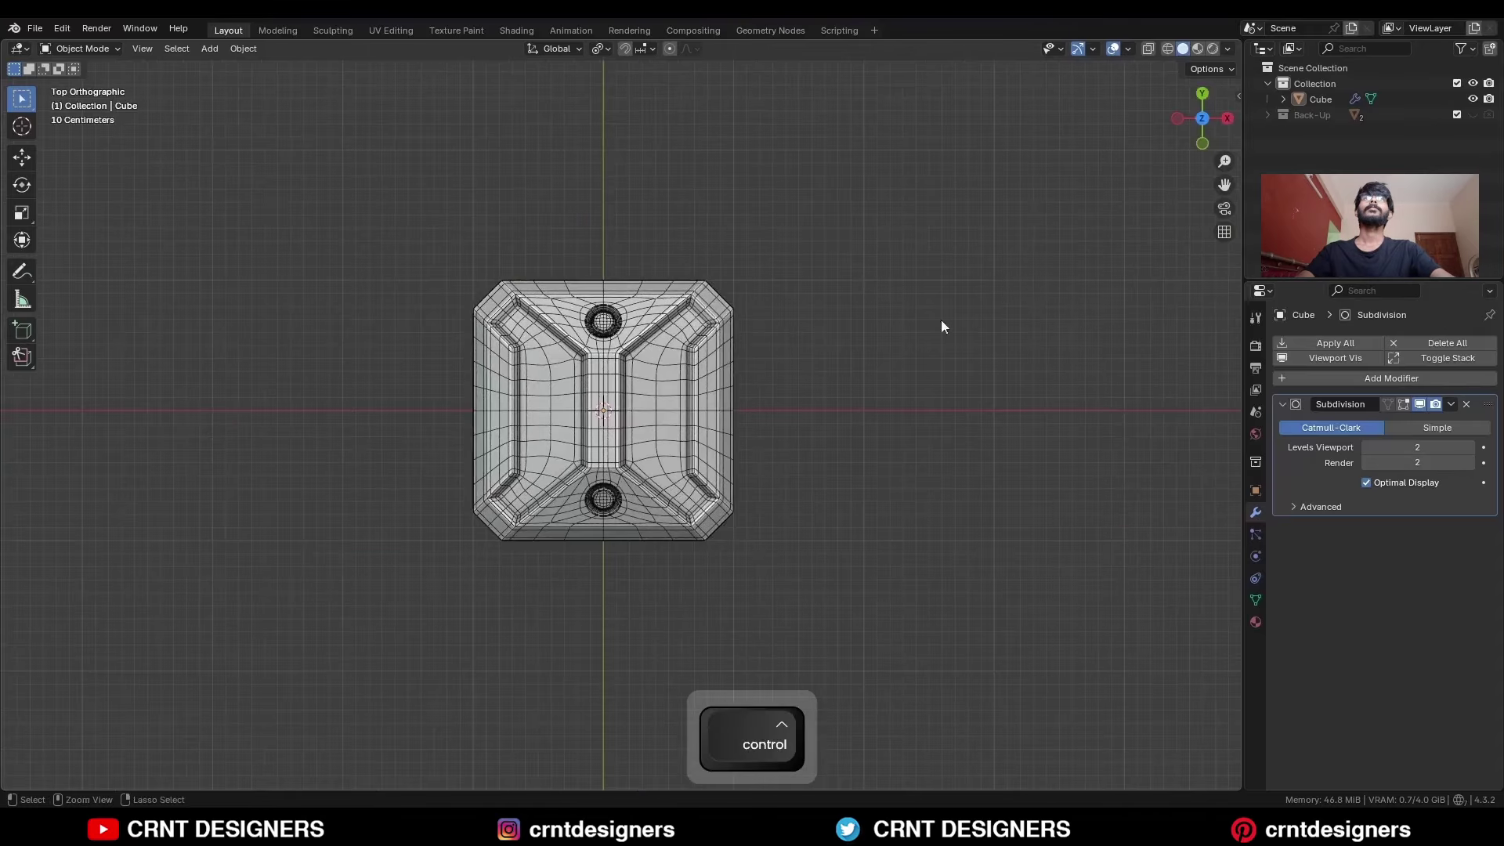
ctrl+middle_drag(942, 320, 891, 384)
key(shift+alt+z)
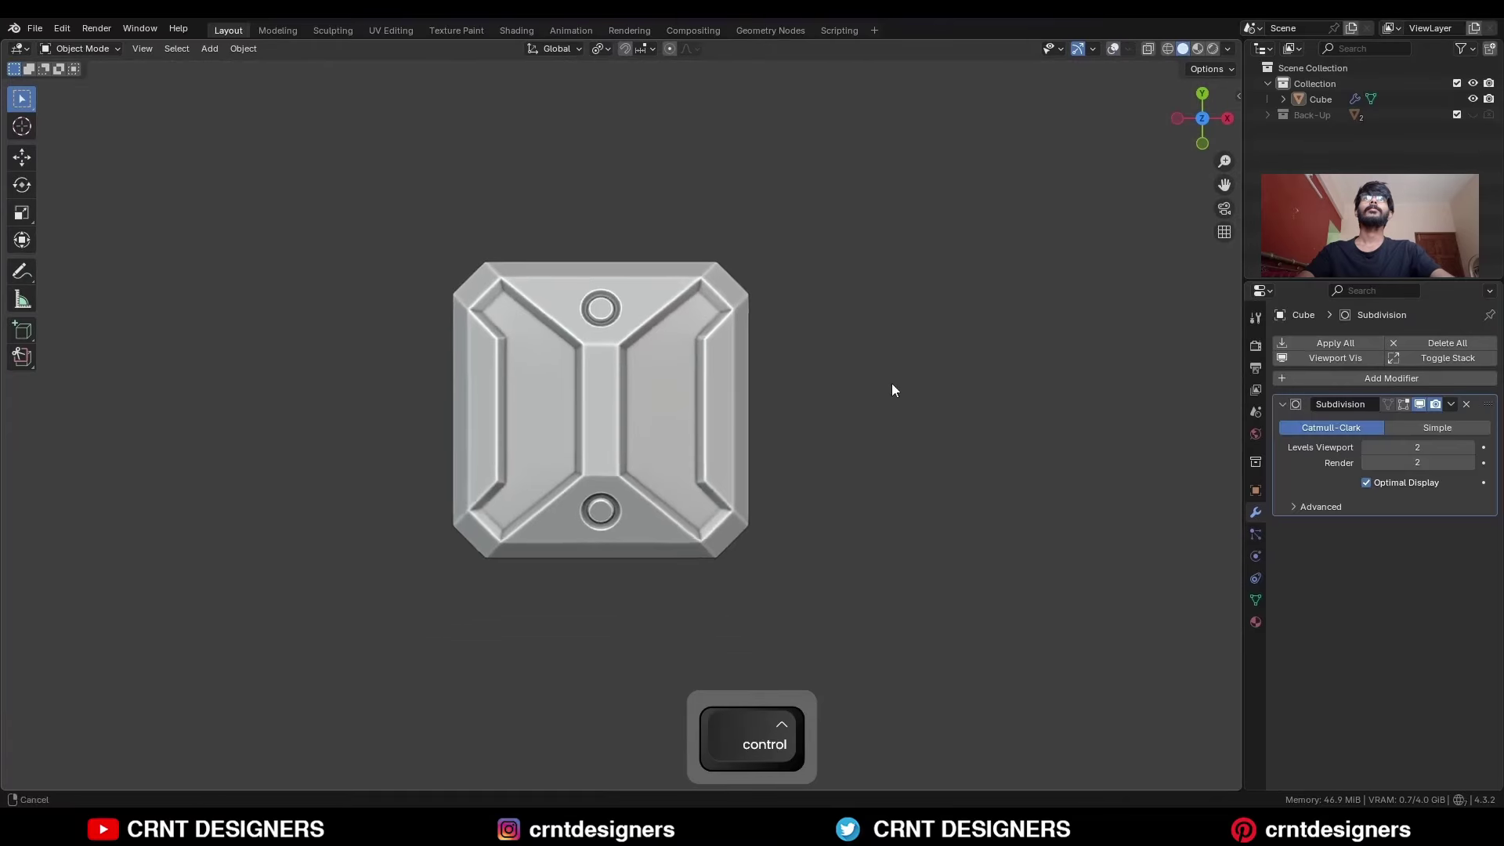
- Save the finished block to BM60.blend
key(ctrl+s)
middle_drag(666, 447, 736, 431)
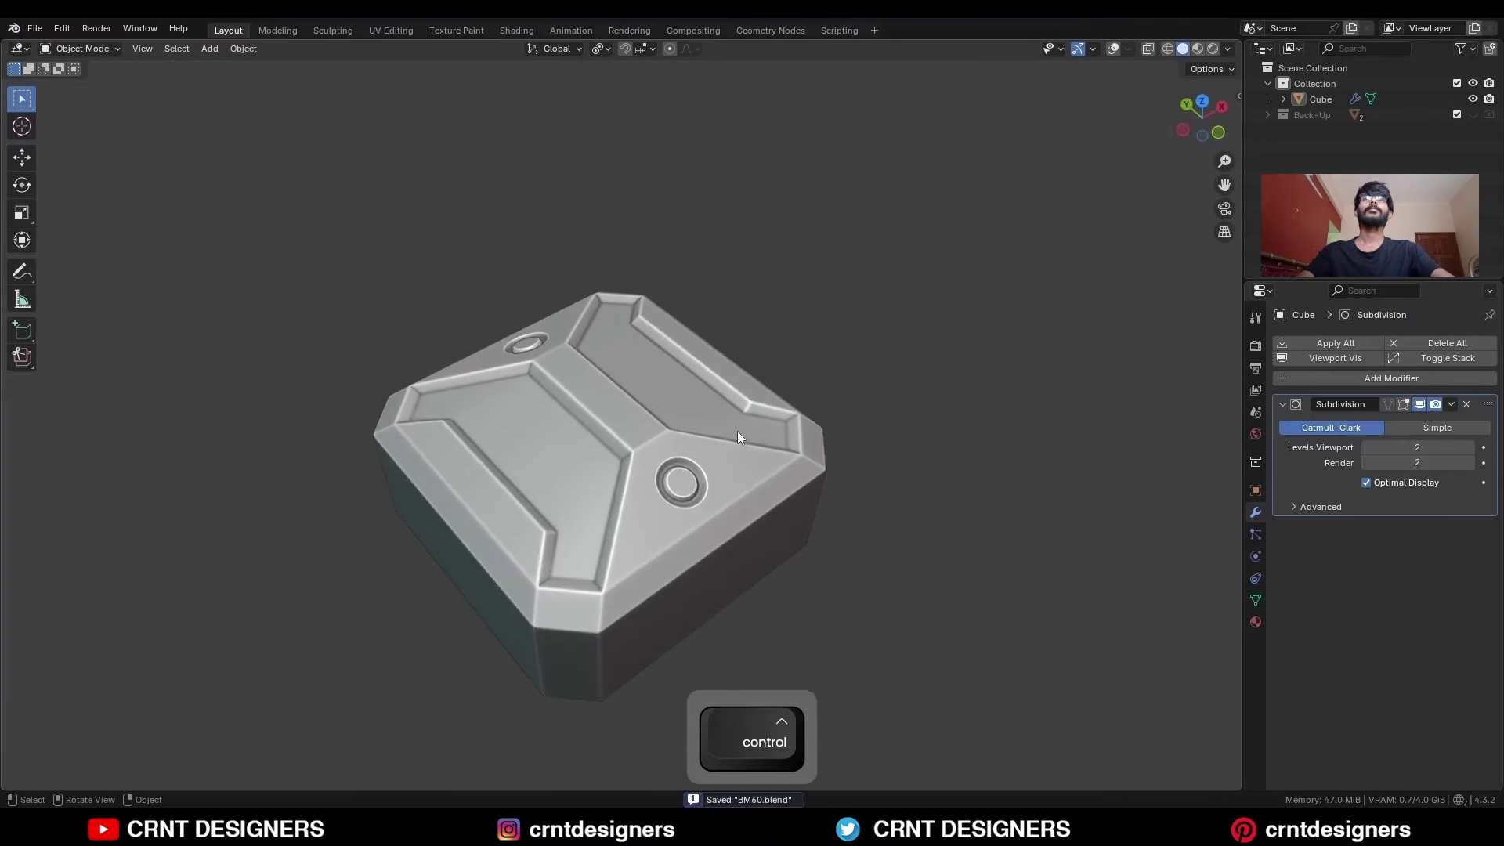
middle_drag(897, 339, 877, 393)
key(ctrl+s)
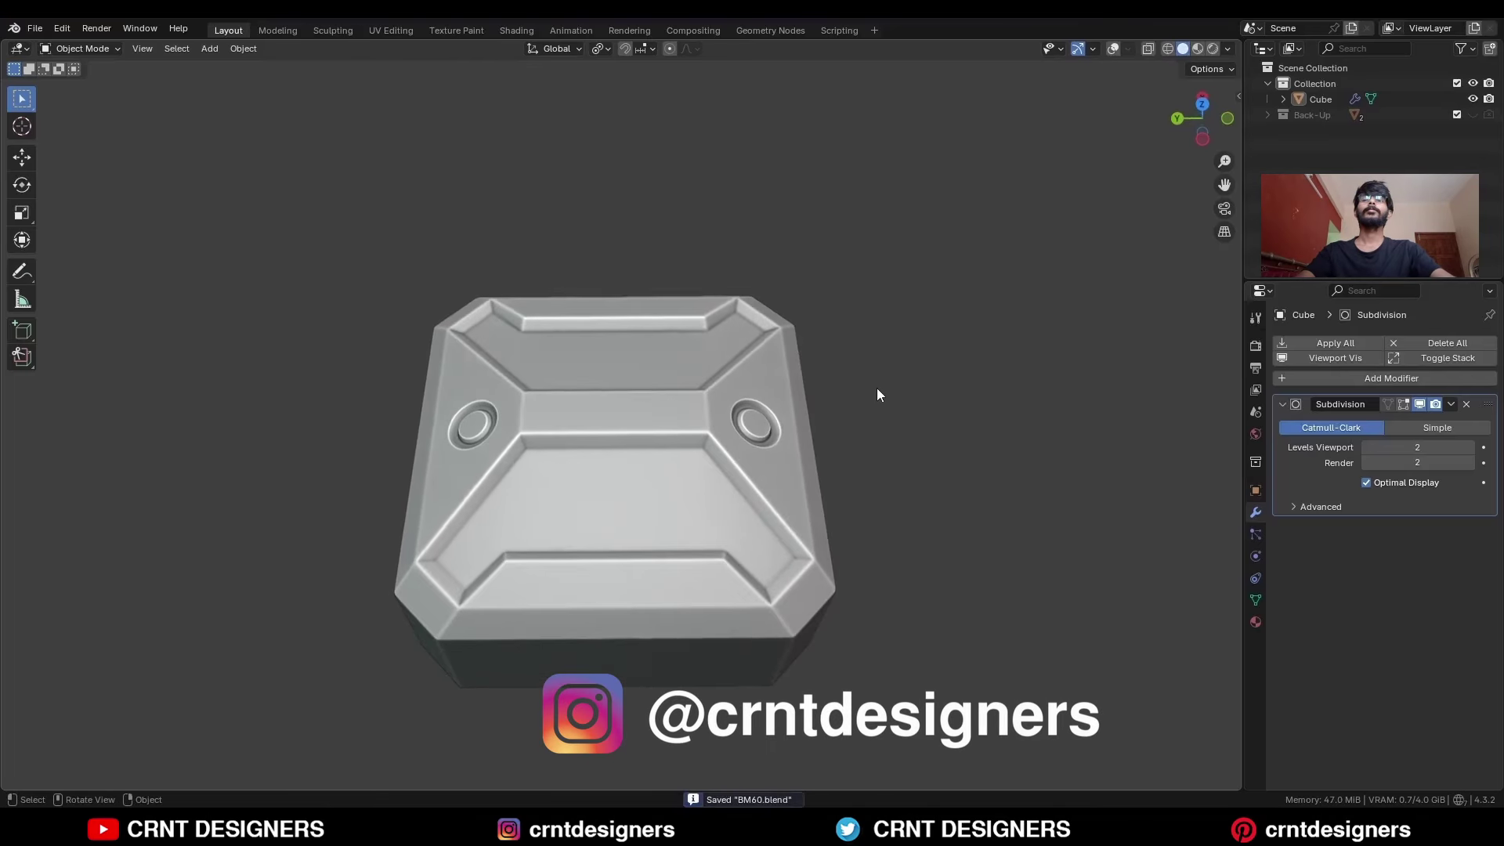